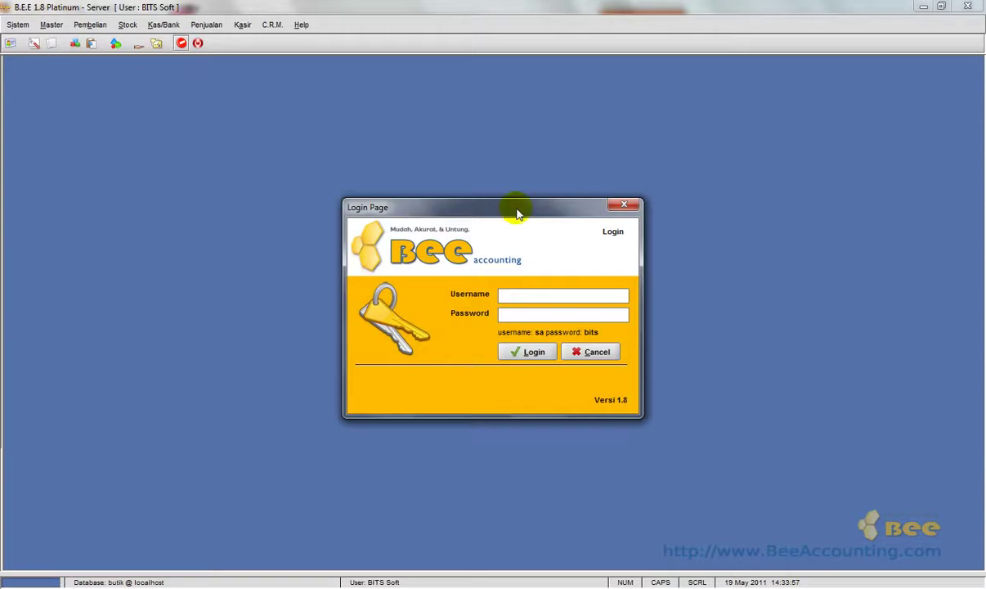
Log in with the account password and close the Panduan Penggunaan welcome guide.
{"action": "key", "text": "Tab"}
{"action": "key", "text": "Return"}
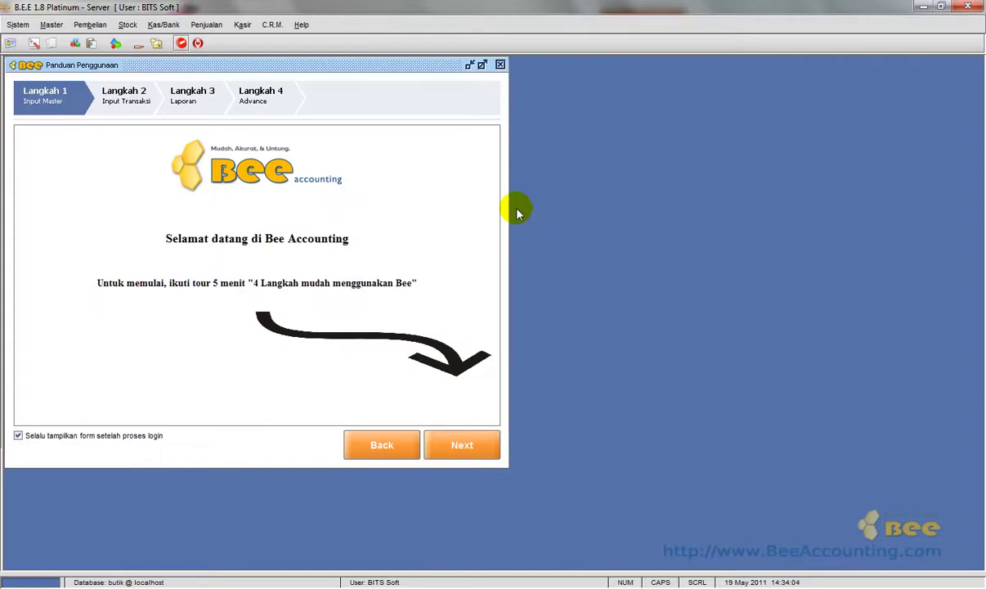
{"action": "left_click", "coordinate": [501, 65]}
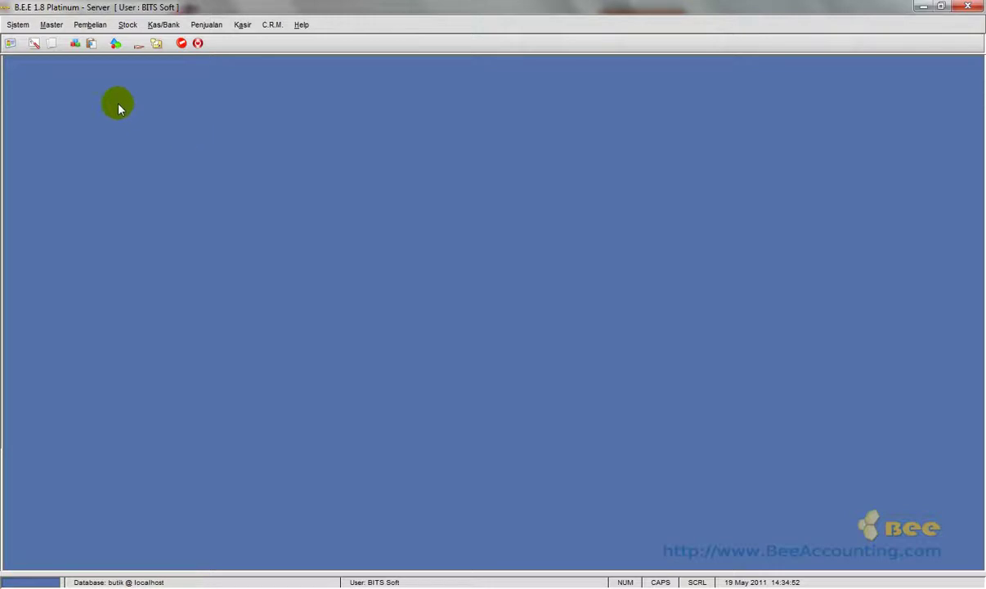
Start a new item record from the Master > Item list (Daftar Item).
{"action": "left_click", "coordinate": [49, 25]}
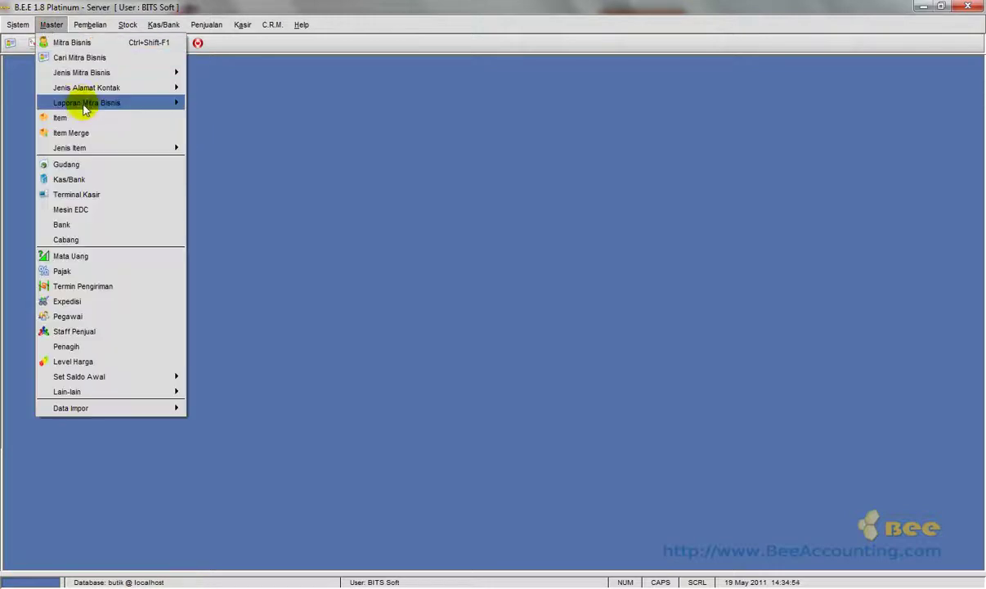
{"action": "left_click", "coordinate": [84, 118]}
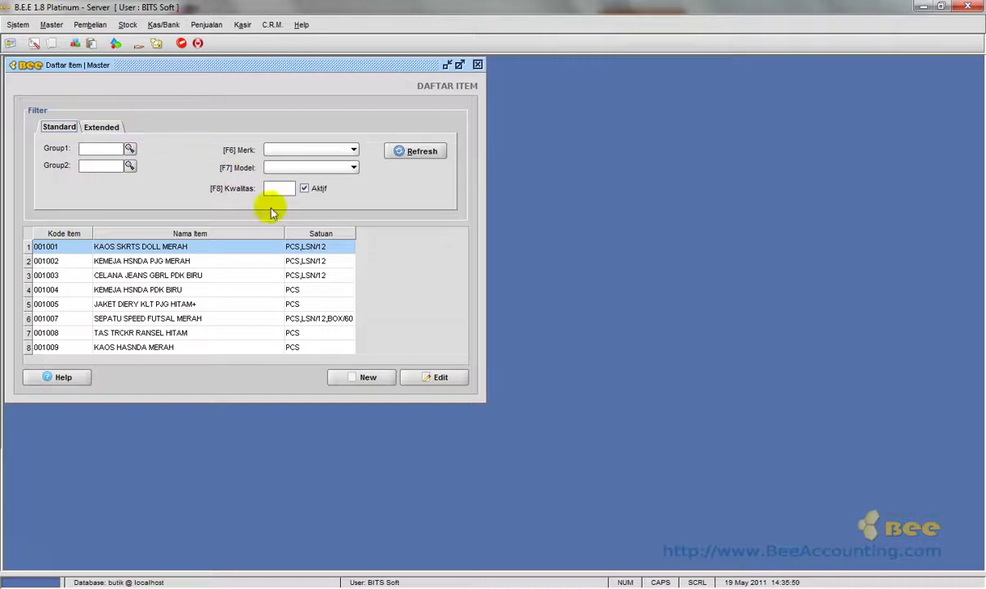
{"action": "left_click", "coordinate": [363, 373]}
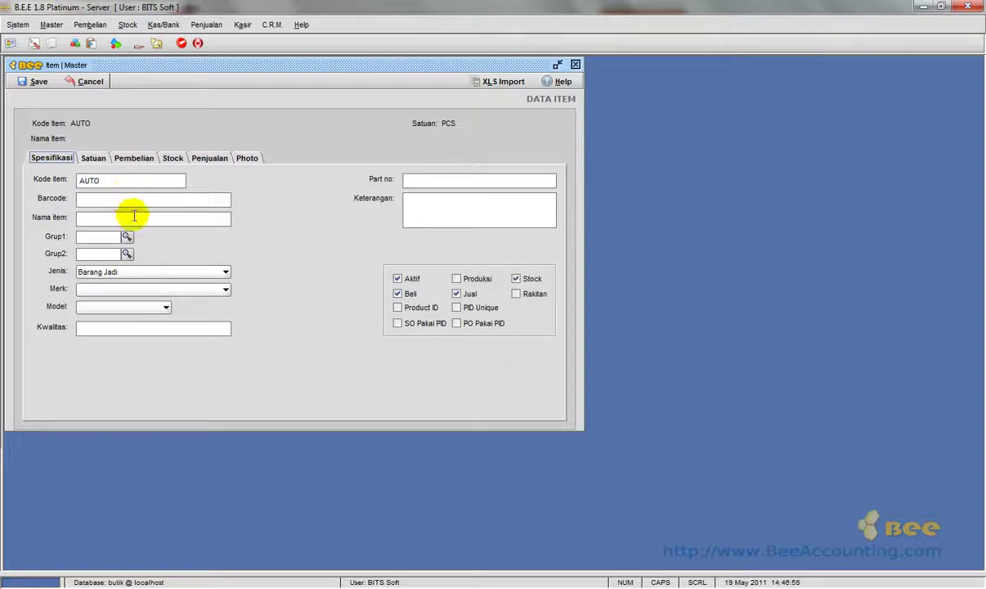
Enter KEMEJA CRESSIDA HITAM PANJANG as the item name.
{"action": "left_click", "coordinate": [132, 217]}
{"action": "left_click", "coordinate": [134, 216]}
{"action": "type", "text": "KEMEJA CRESSIDA HITAM PANJANG"}
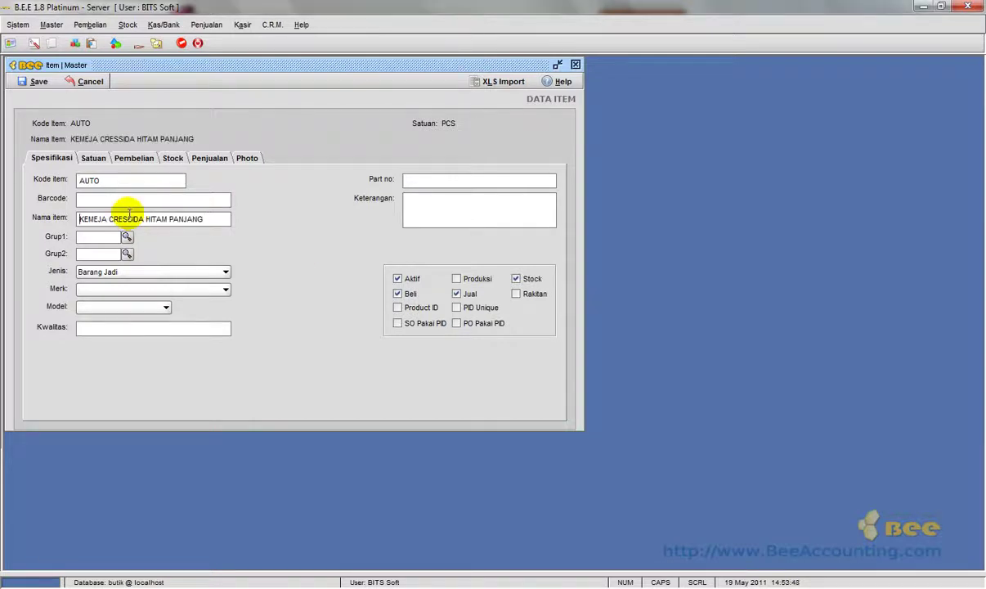
{"action": "key", "text": "Home"}
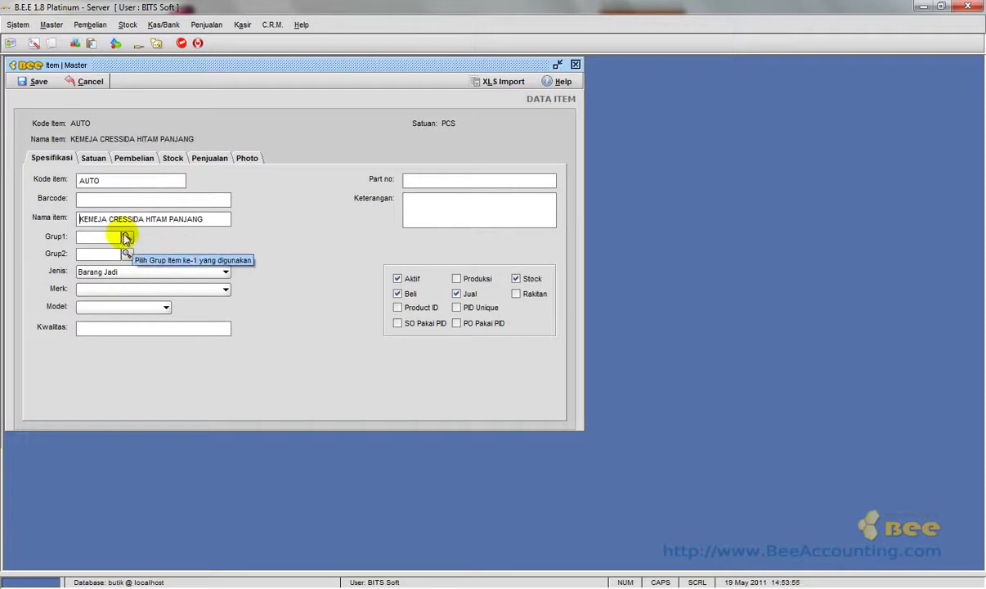
Browse the Grup1 group list and close it without choosing a group.
{"action": "left_click", "coordinate": [126, 237]}
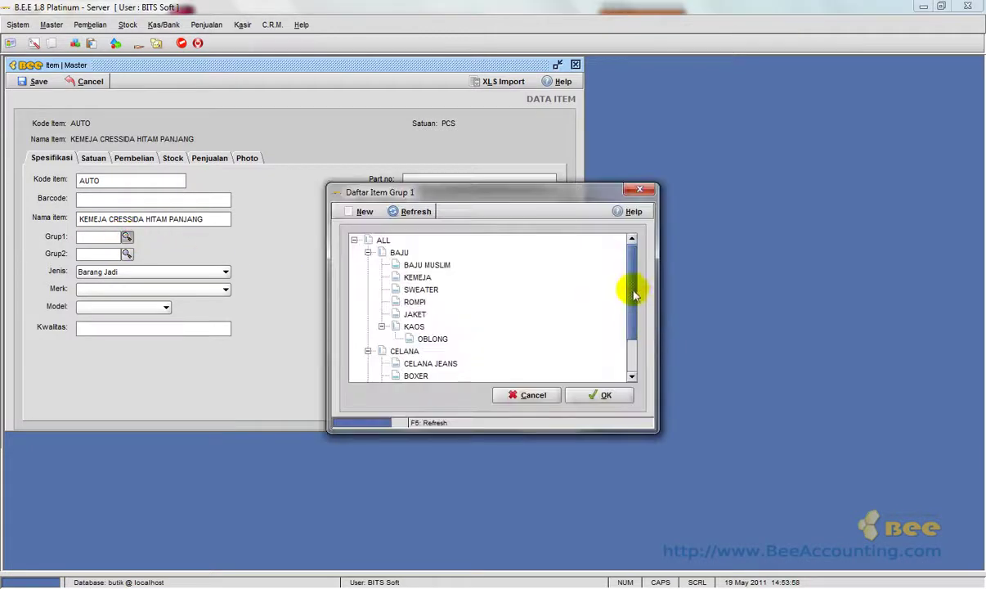
{"action": "left_click_drag", "start_coordinate": [634, 294], "coordinate": [633, 269]}
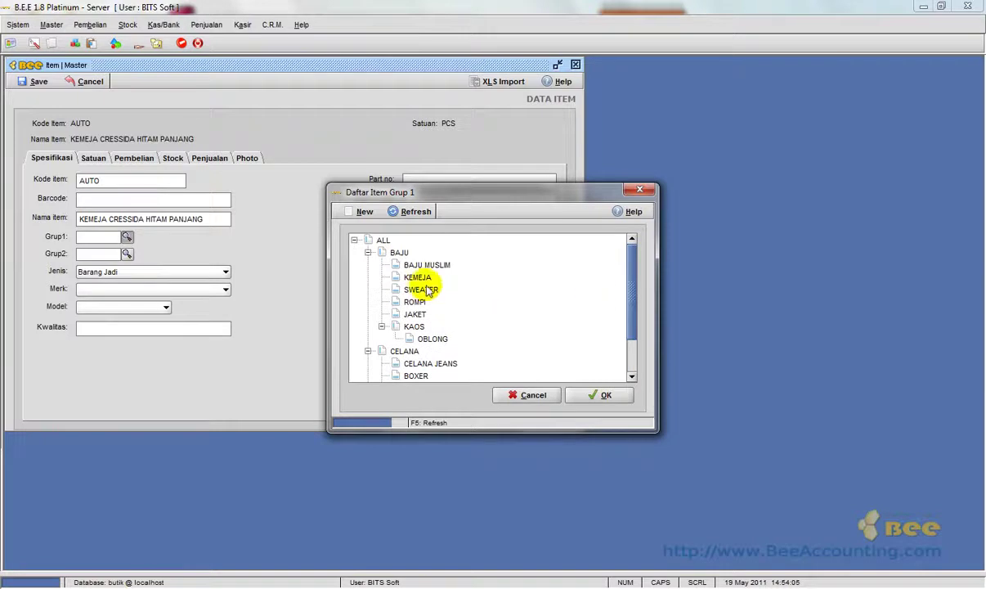
{"action": "left_click", "coordinate": [639, 189]}
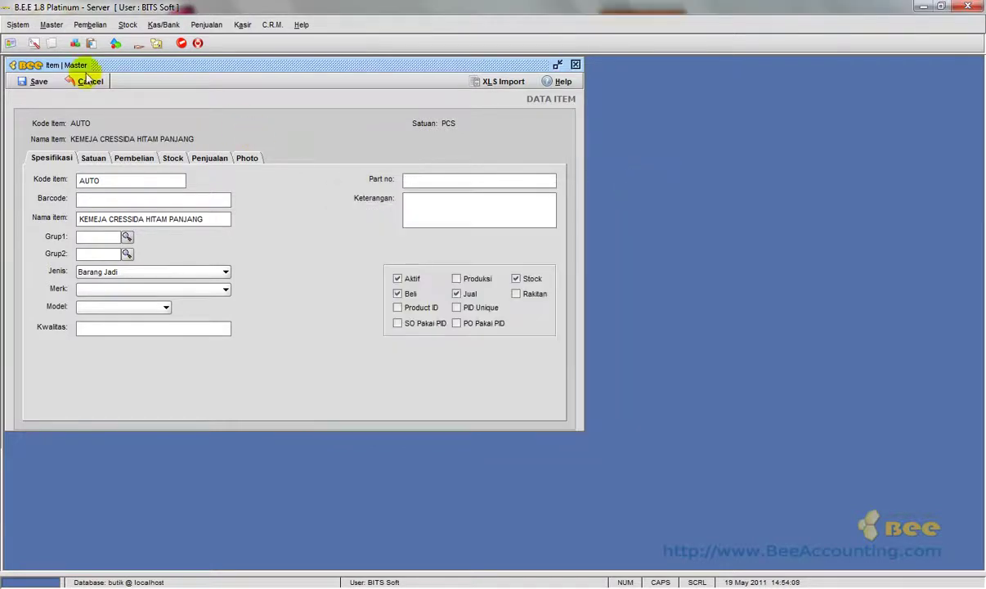
Open the Item Grup 1 setup and select SEPATU as the parent group.
{"action": "left_click", "coordinate": [52, 25]}
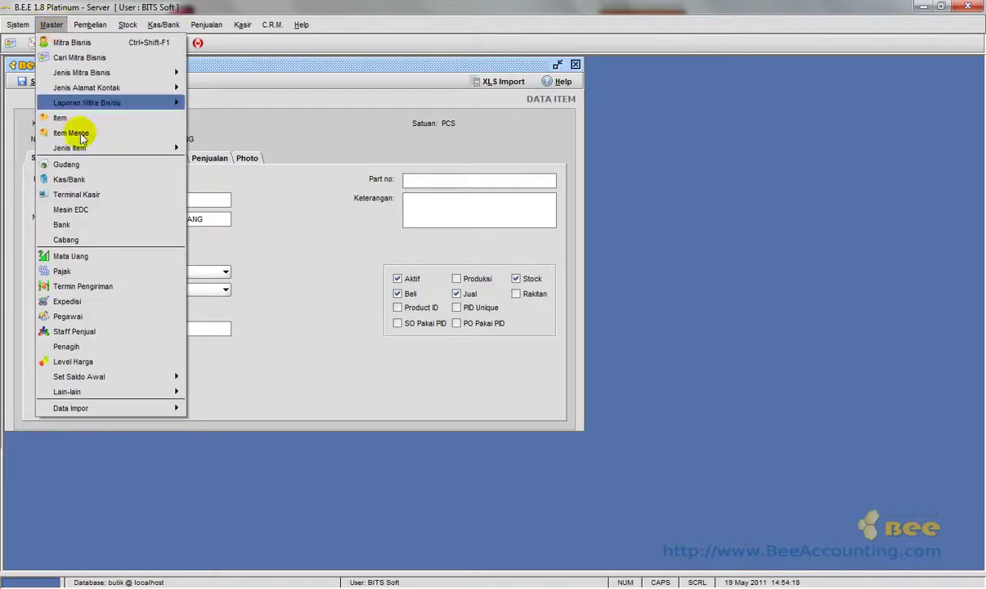
{"action": "mouse_move", "coordinate": [104, 147]}
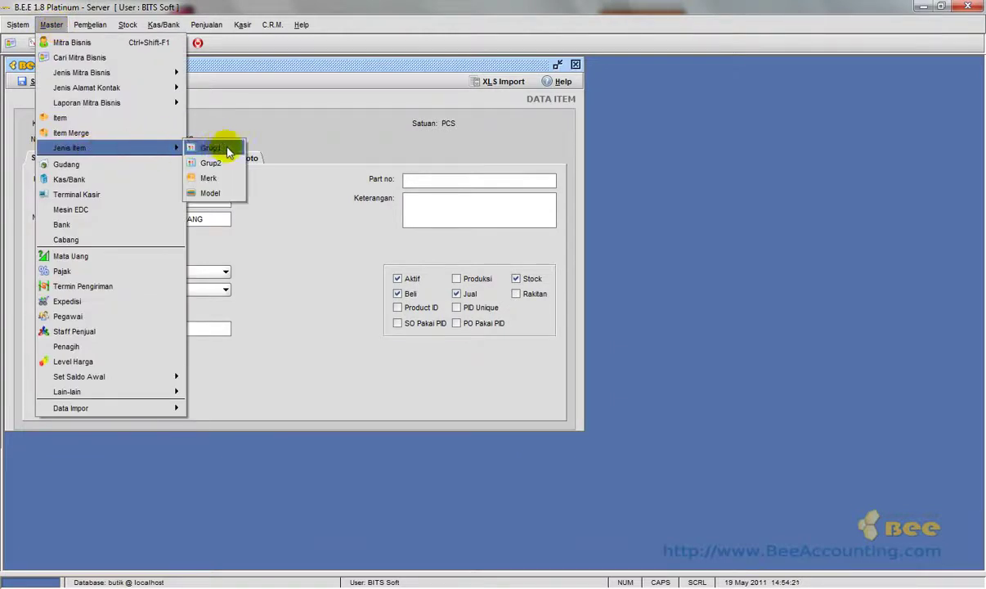
{"action": "left_click", "coordinate": [207, 148]}
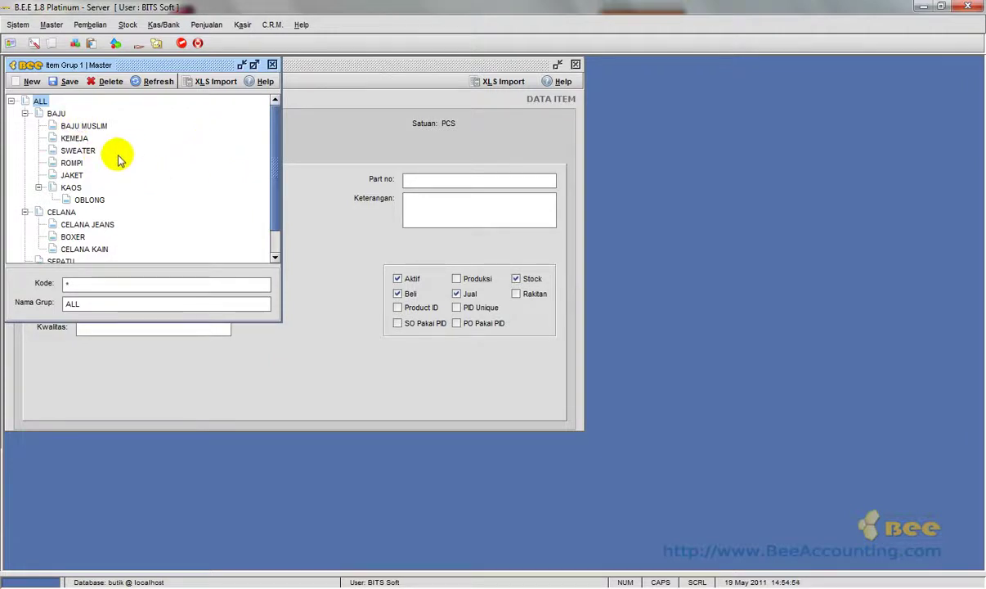
{"action": "left_click", "coordinate": [34, 100]}
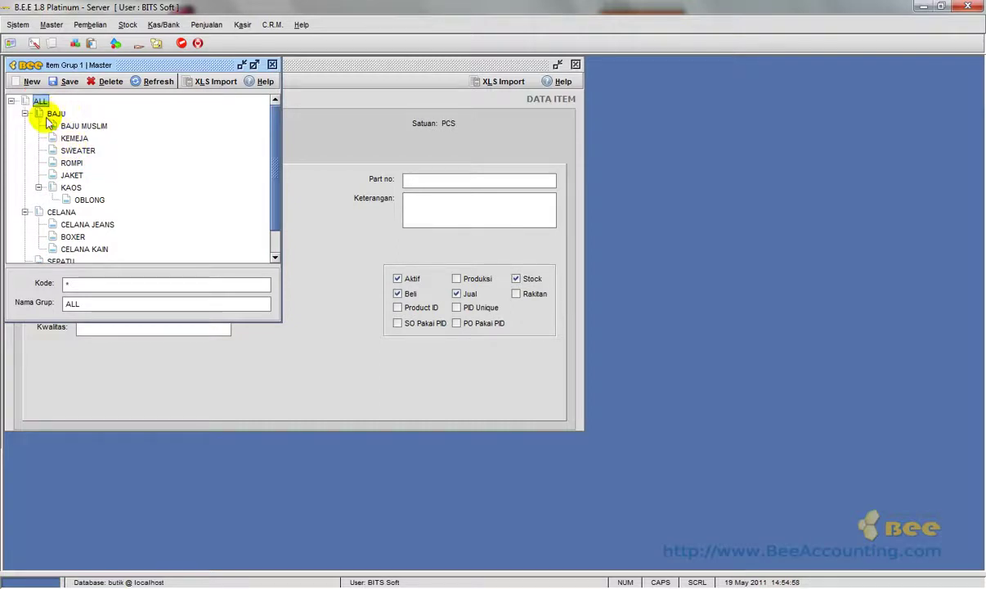
{"action": "left_click", "coordinate": [26, 212]}
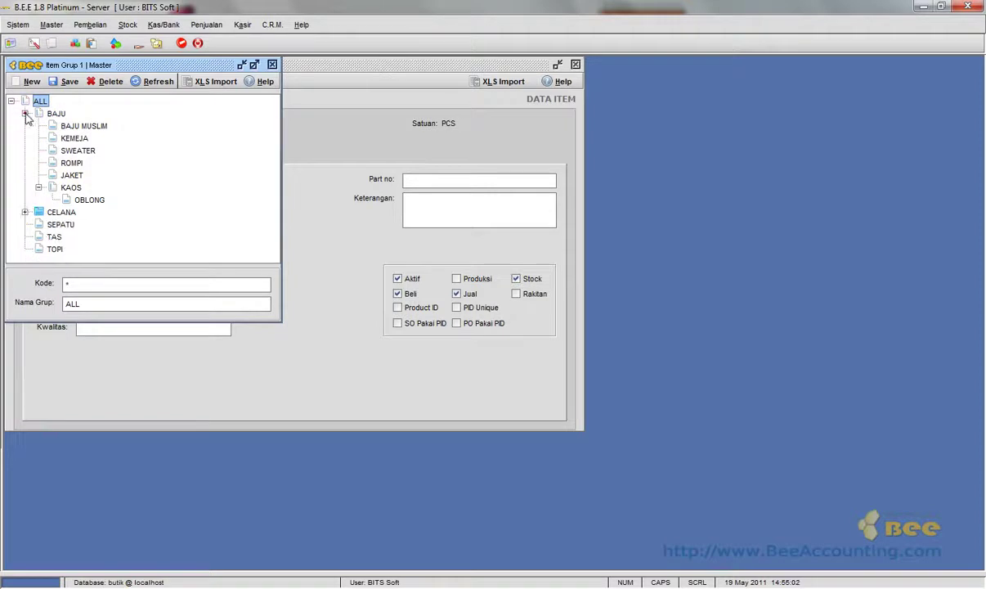
{"action": "left_click", "coordinate": [25, 114]}
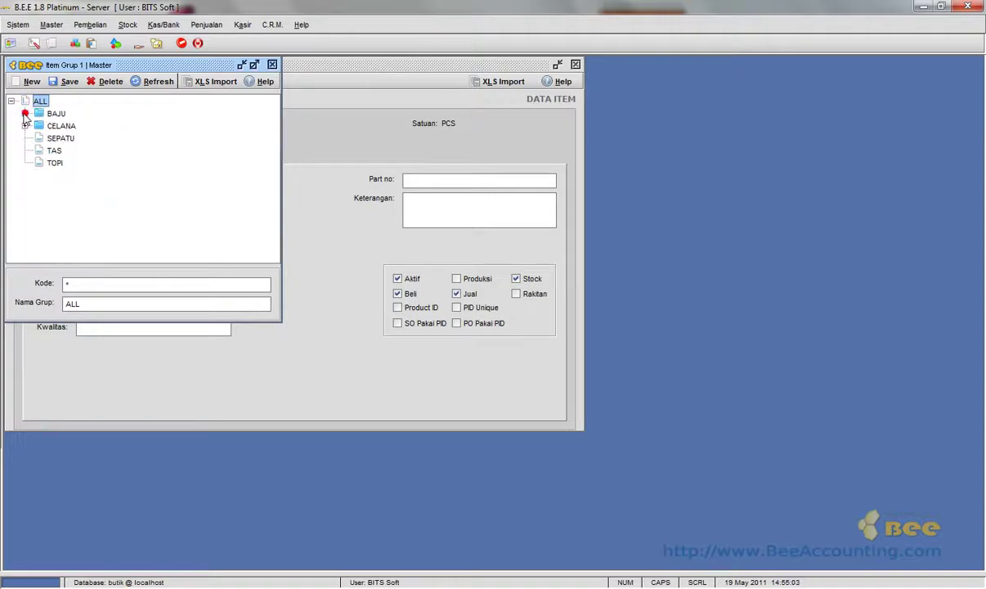
{"action": "left_click", "coordinate": [63, 140]}
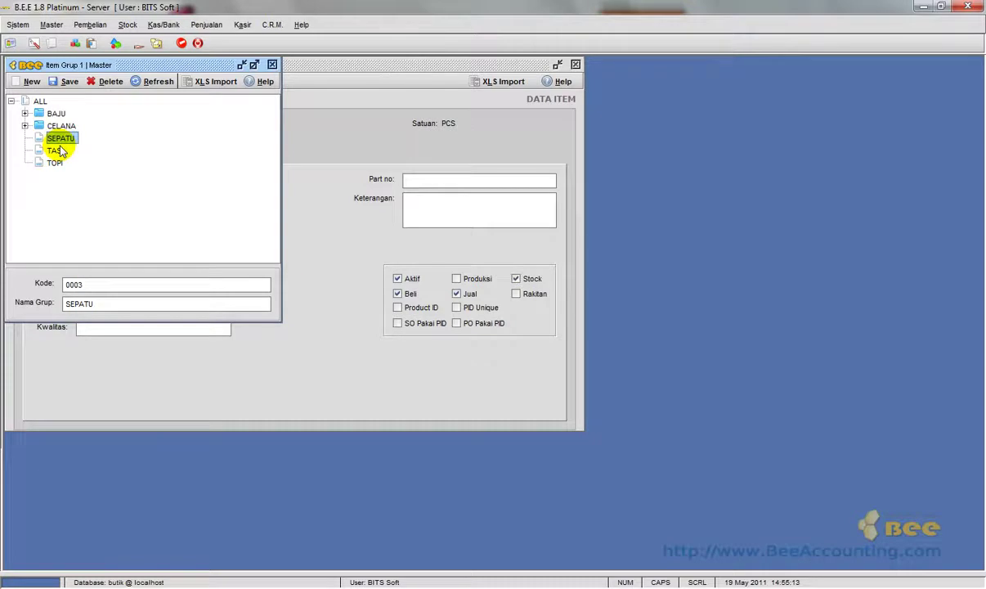
Add subgroup TALI with code 000301 under SEPATU, save it, and close the setup.
{"action": "left_click", "coordinate": [30, 83]}
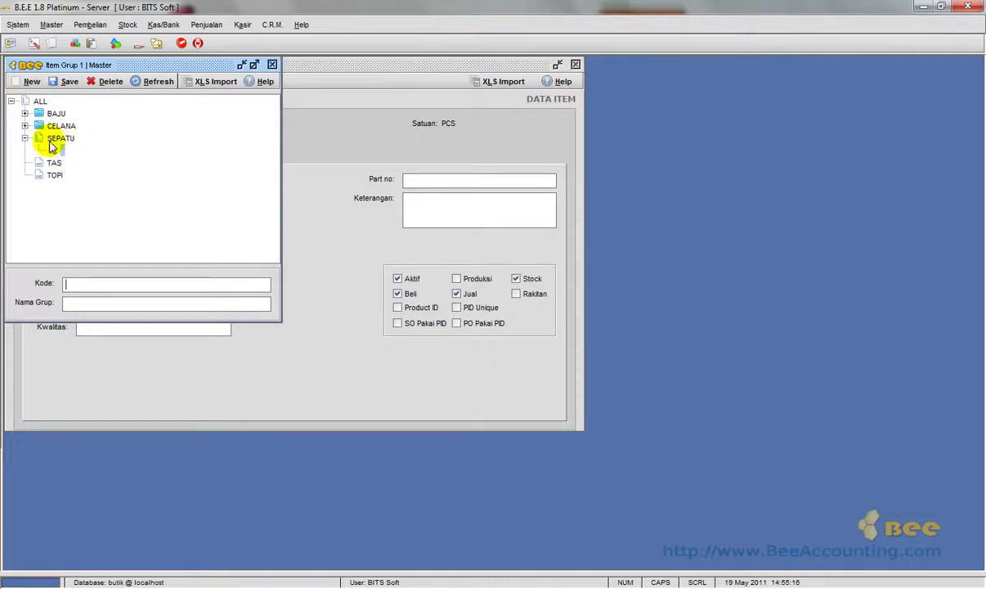
{"action": "left_click", "coordinate": [97, 283]}
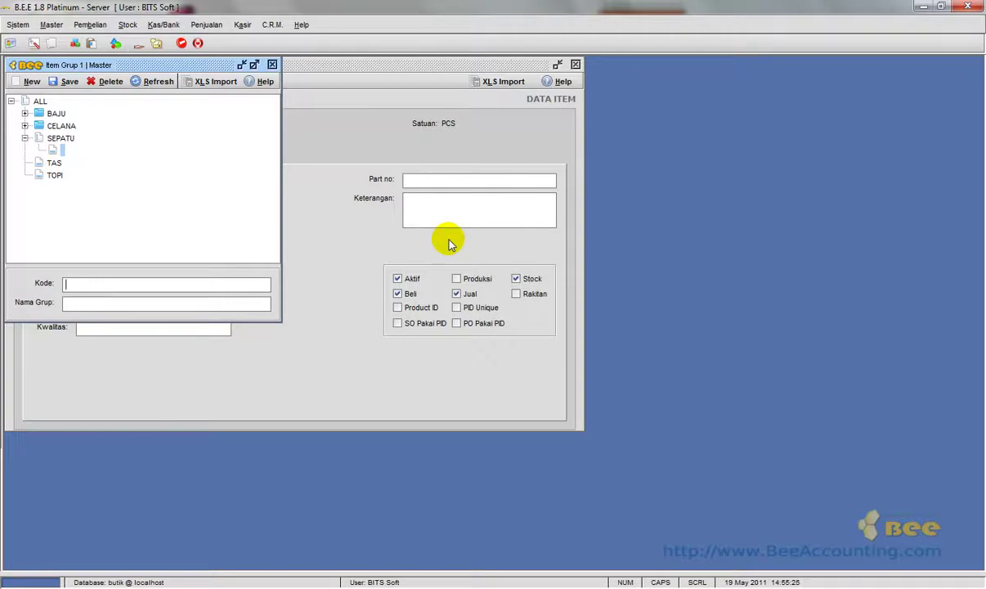
{"action": "type", "text": "000301"}
{"action": "key", "text": "Tab"}
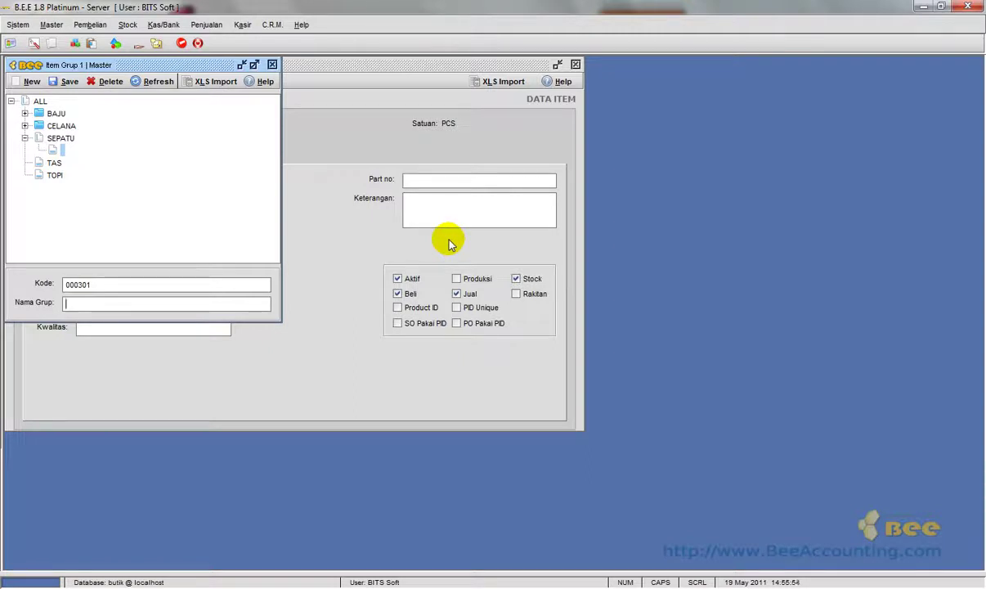
{"action": "type", "text": "TALI"}
{"action": "key", "text": "Return"}
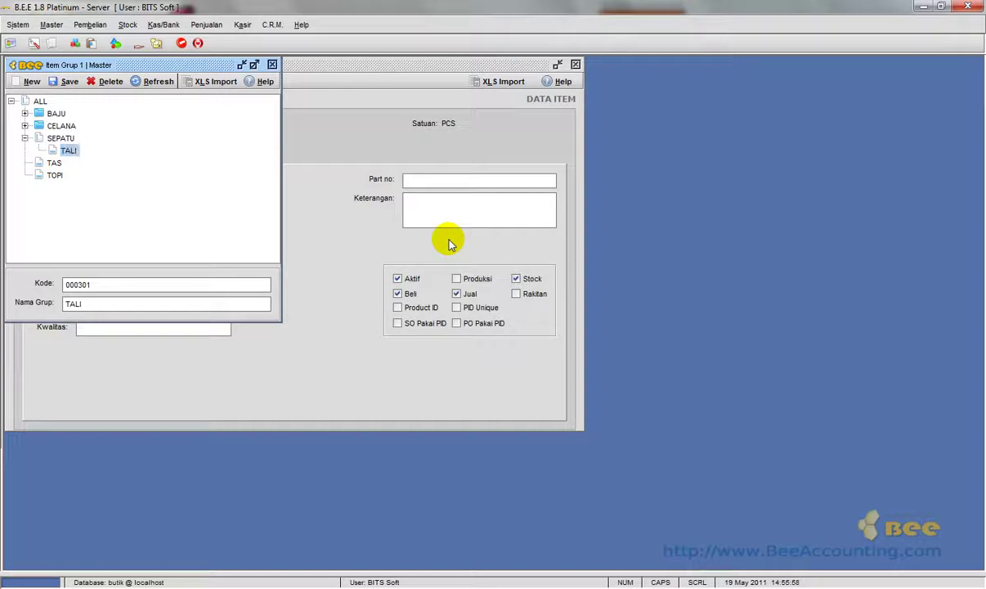
{"action": "left_click", "coordinate": [65, 81]}
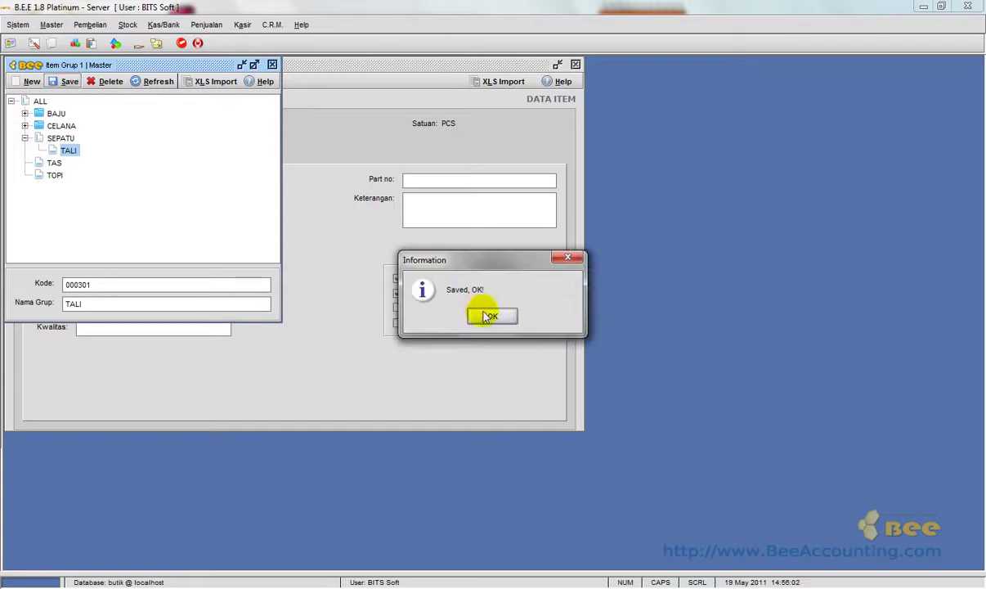
{"action": "left_click", "coordinate": [488, 316]}
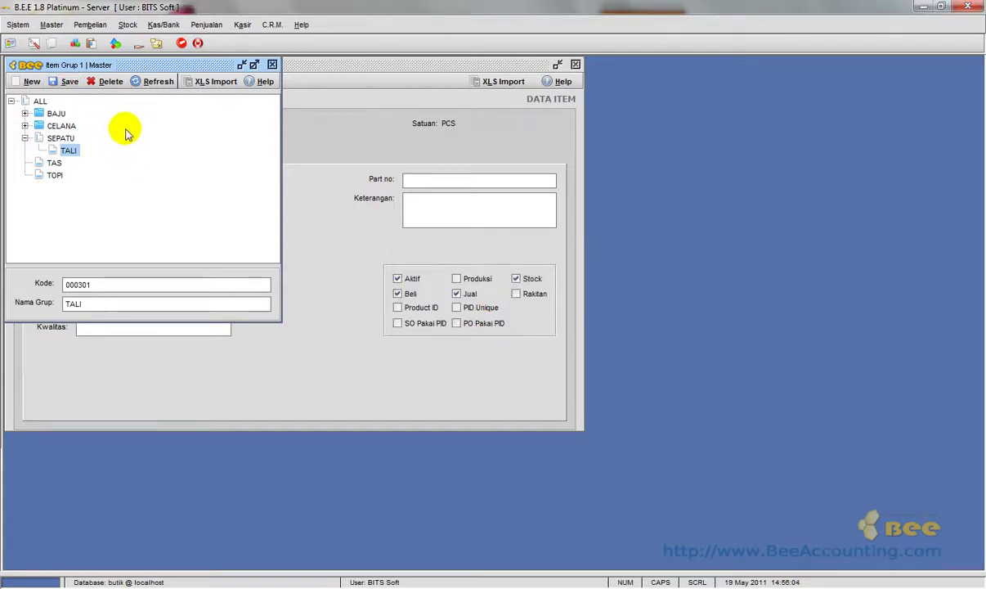
{"action": "left_click", "coordinate": [273, 64]}
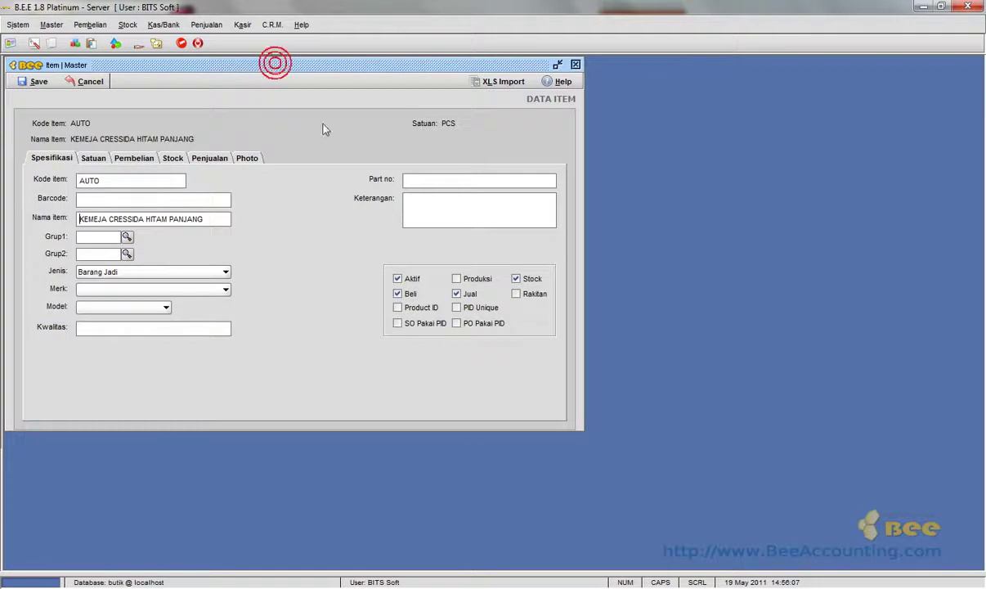
Set the item's Grup 1 to KEMEJA (000102).
{"action": "left_click", "coordinate": [127, 237]}
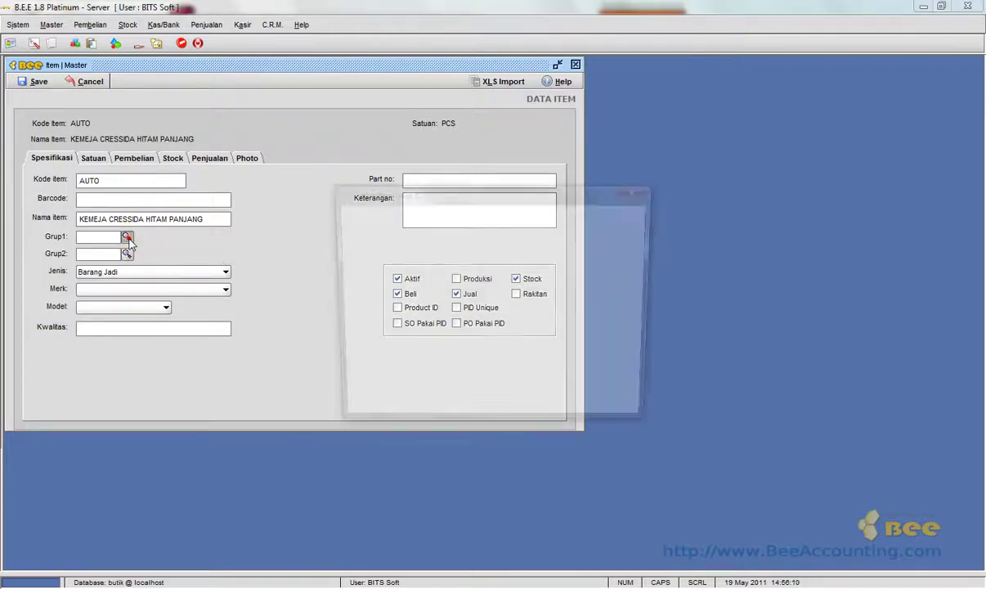
{"action": "left_click", "coordinate": [408, 277]}
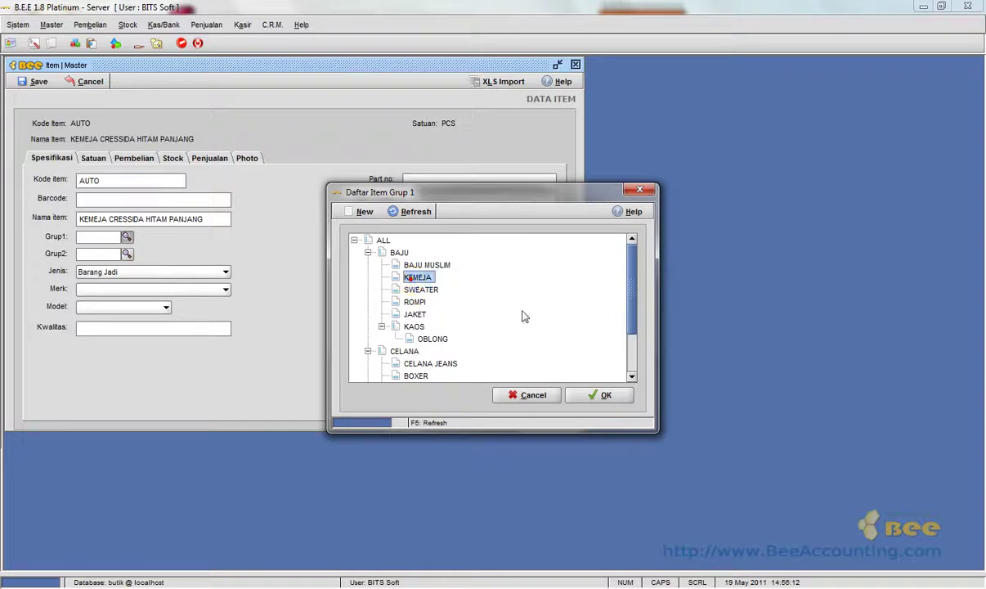
{"action": "left_click", "coordinate": [601, 398]}
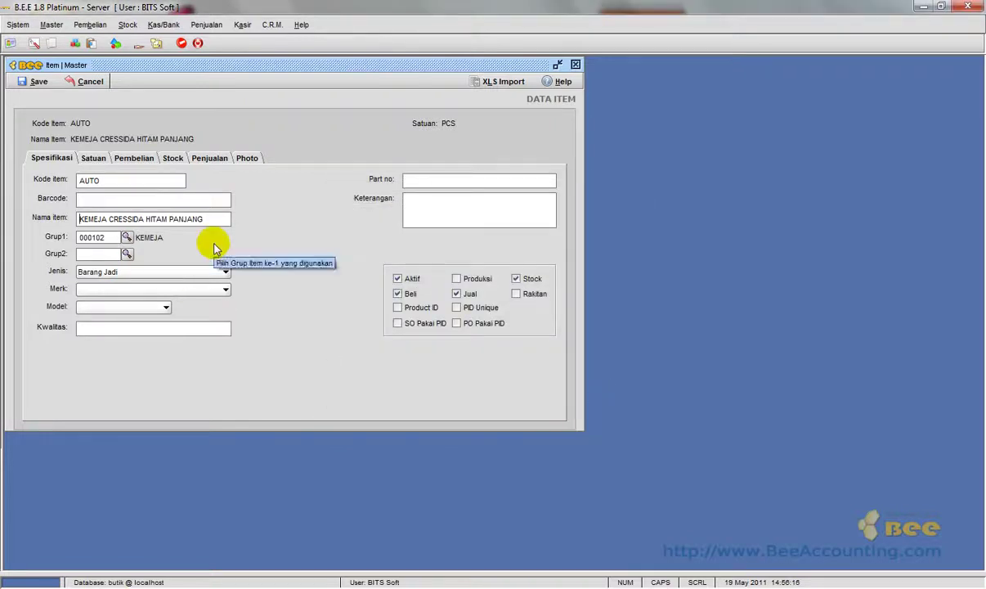
{"action": "key", "text": "Tab"}
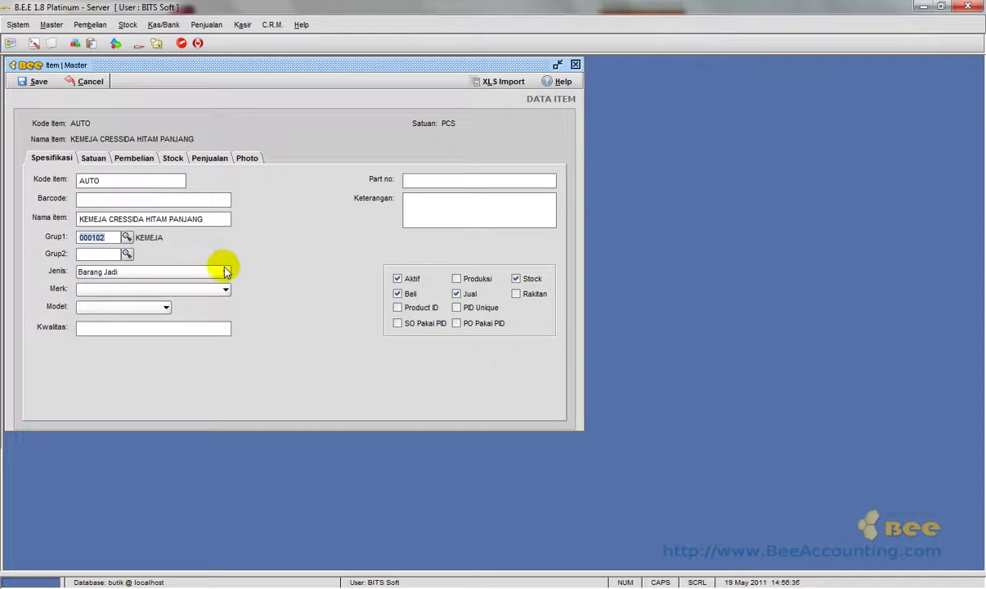
Keep Barang Jadi as the item type and check the Merk list without choosing.
{"action": "left_click", "coordinate": [226, 273]}
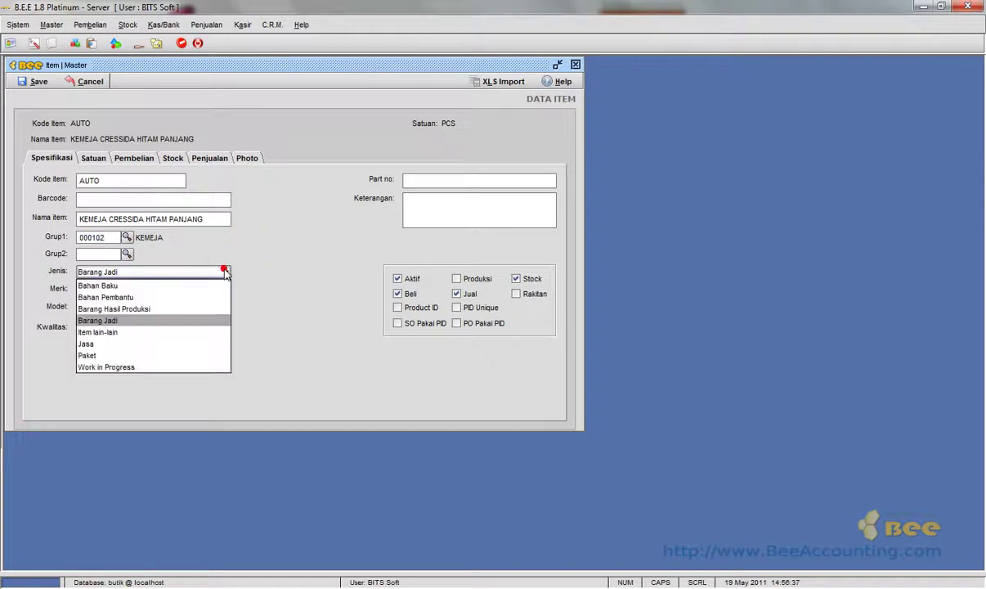
{"action": "left_click", "coordinate": [190, 324]}
{"action": "left_click", "coordinate": [214, 288]}
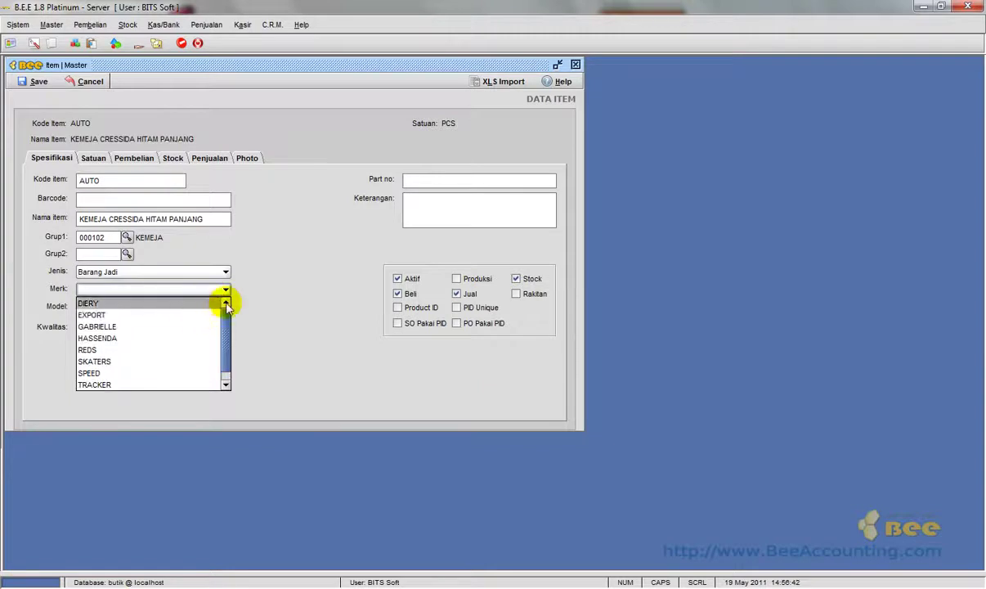
{"action": "left_click", "coordinate": [253, 239]}
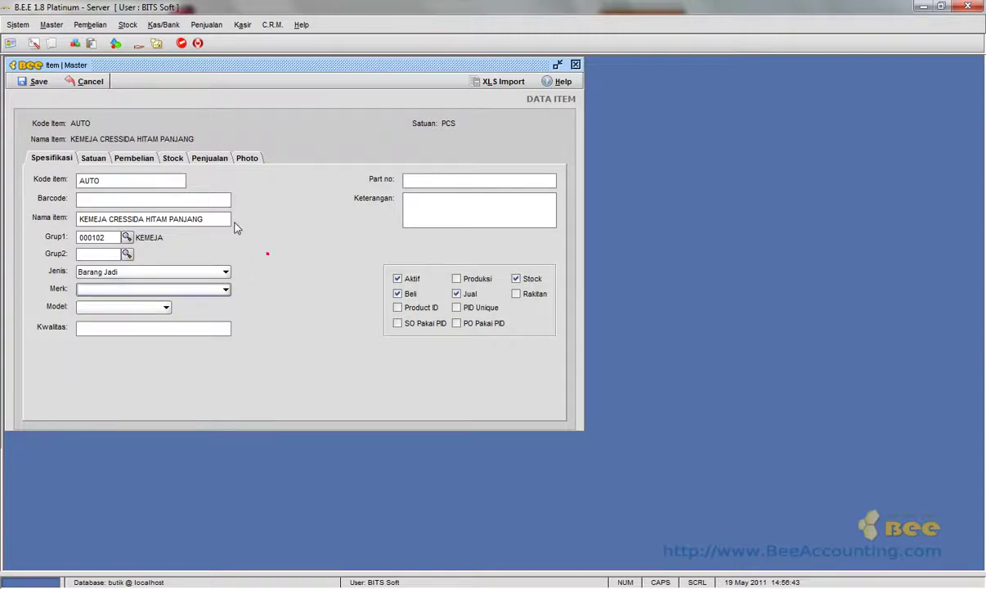
Add brand CRESSIDA with code 0010 in the Merek master and save it.
{"action": "left_click", "coordinate": [49, 25]}
{"action": "mouse_move", "coordinate": [104, 148]}
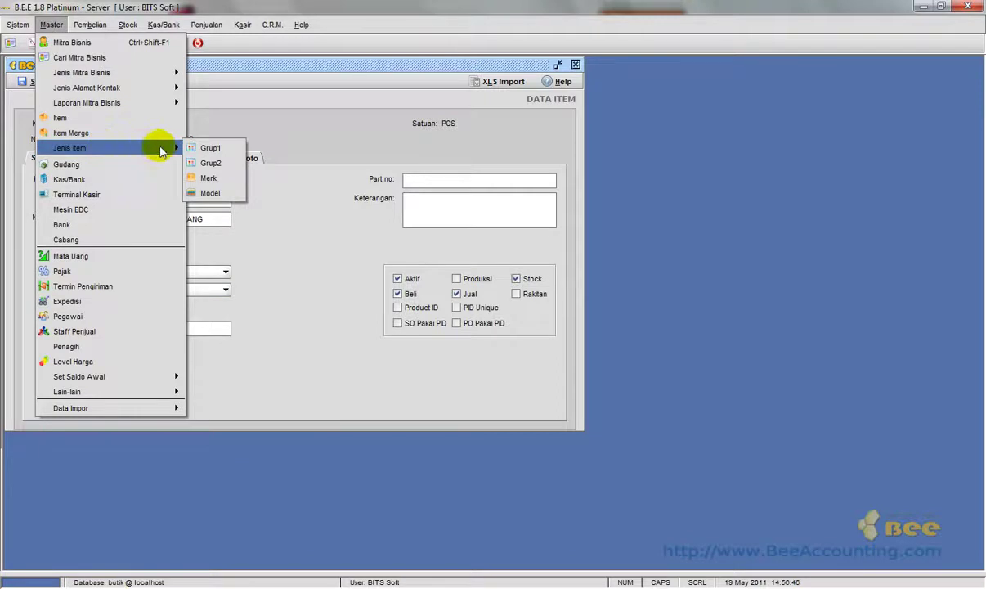
{"action": "left_click", "coordinate": [214, 178]}
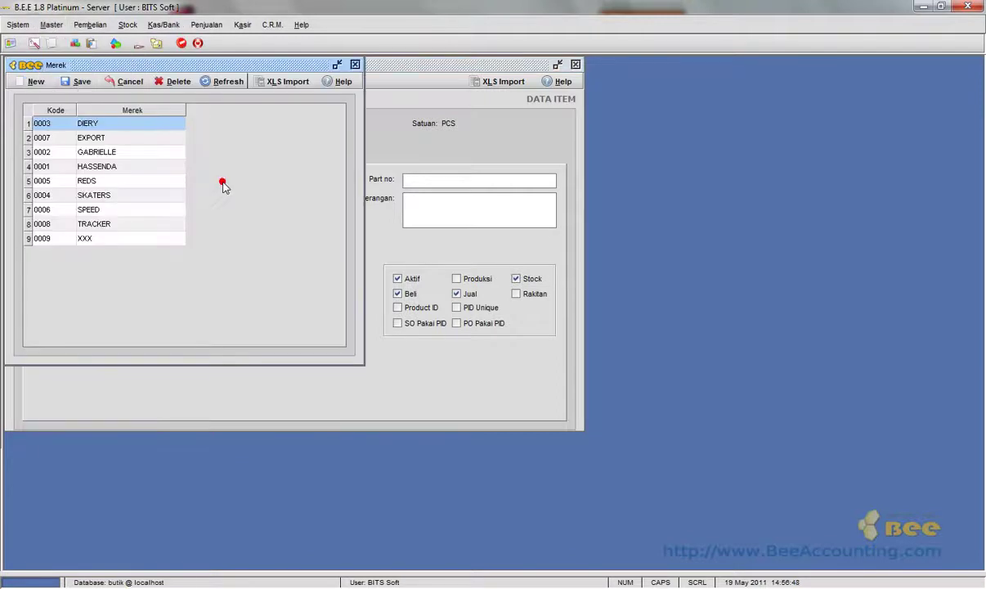
{"action": "left_click", "coordinate": [36, 82]}
{"action": "left_click", "coordinate": [55, 252]}
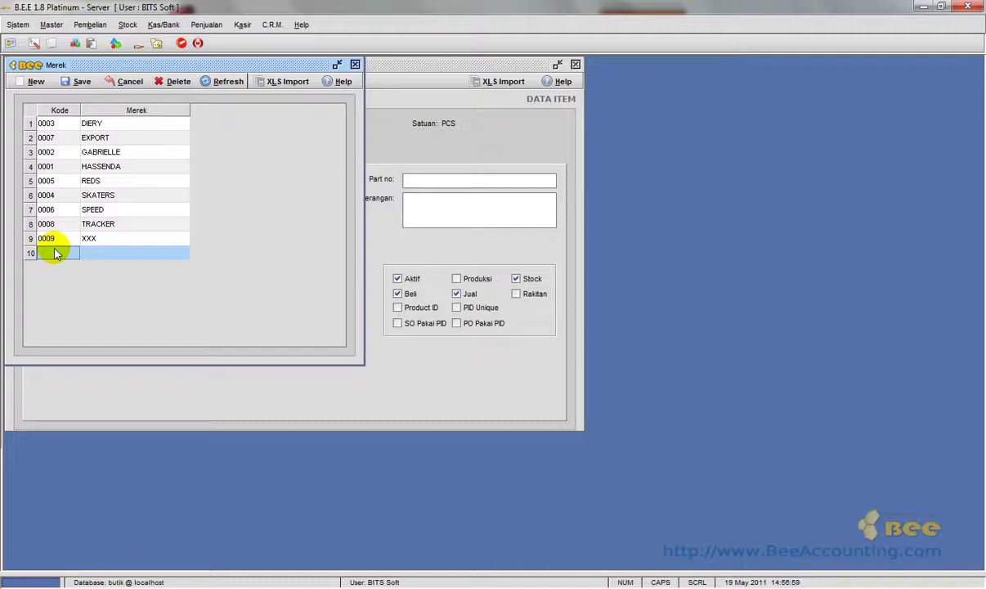
{"action": "type", "text": "0010"}
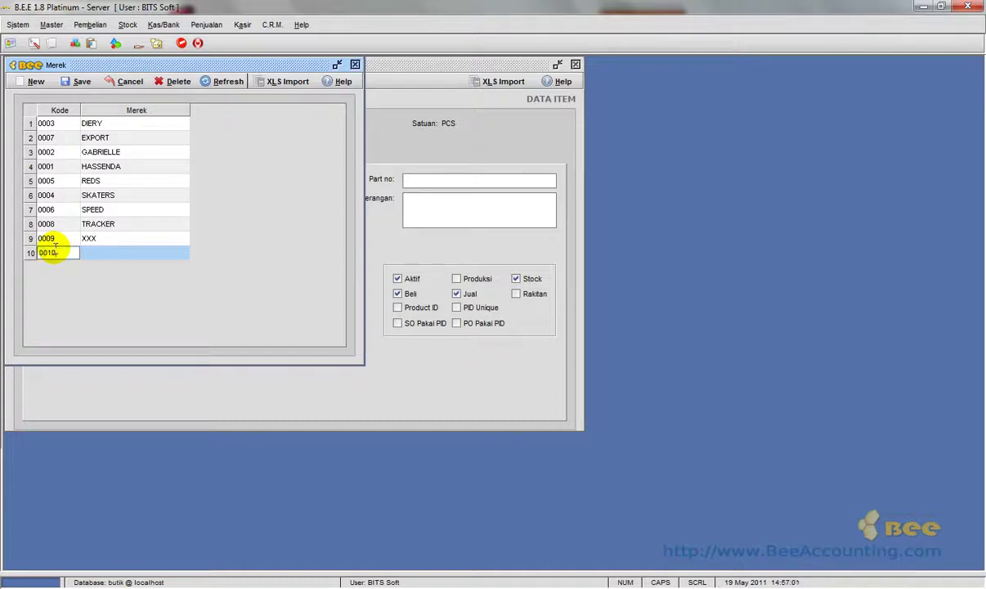
{"action": "key", "text": "Tab"}
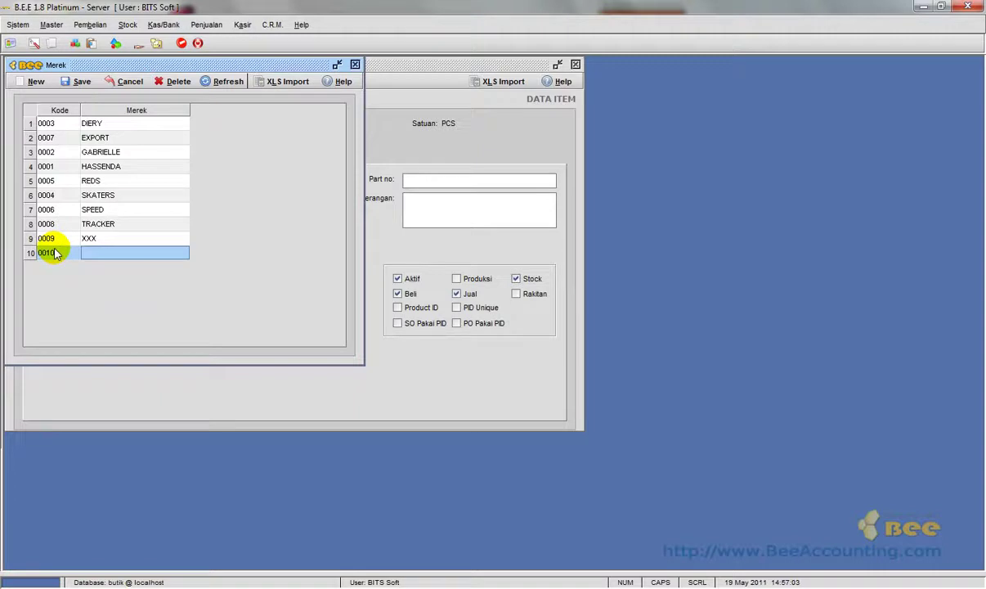
{"action": "type", "text": "CRE"}
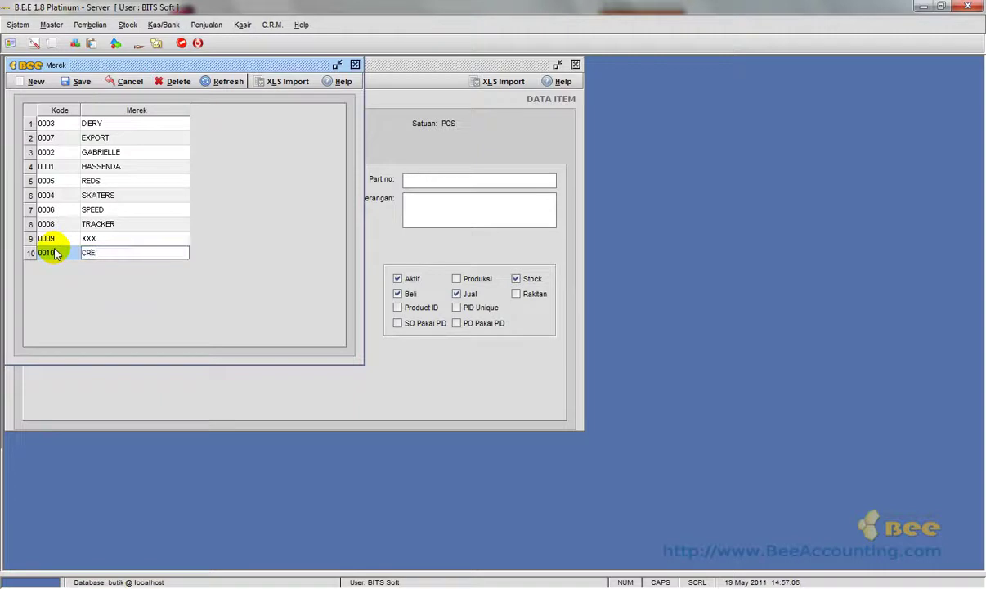
{"action": "type", "text": "SSIDA"}
{"action": "key", "text": "Return"}
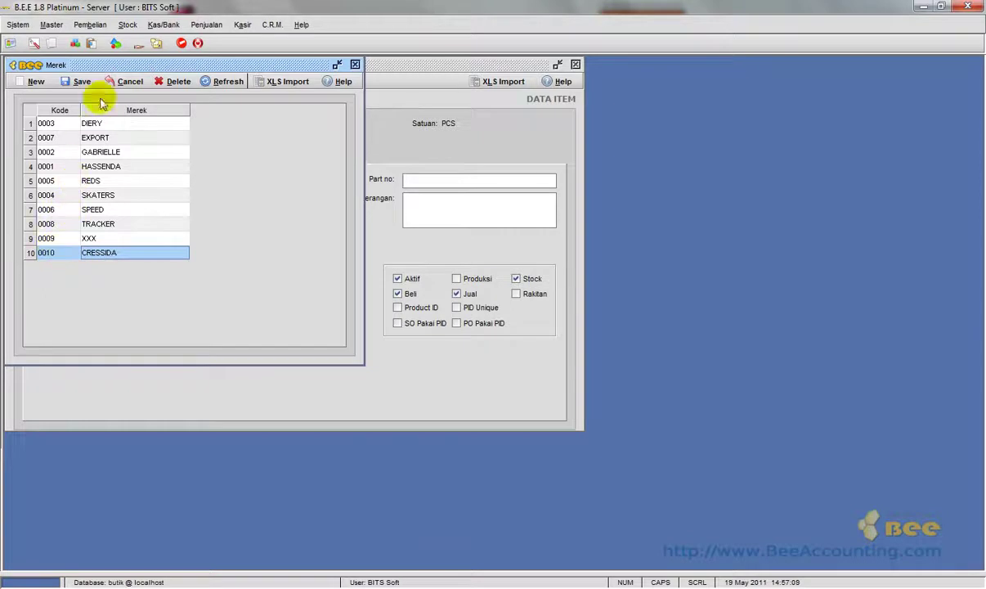
{"action": "left_click", "coordinate": [82, 81]}
{"action": "left_click", "coordinate": [477, 315]}
{"action": "left_click", "coordinate": [355, 65]}
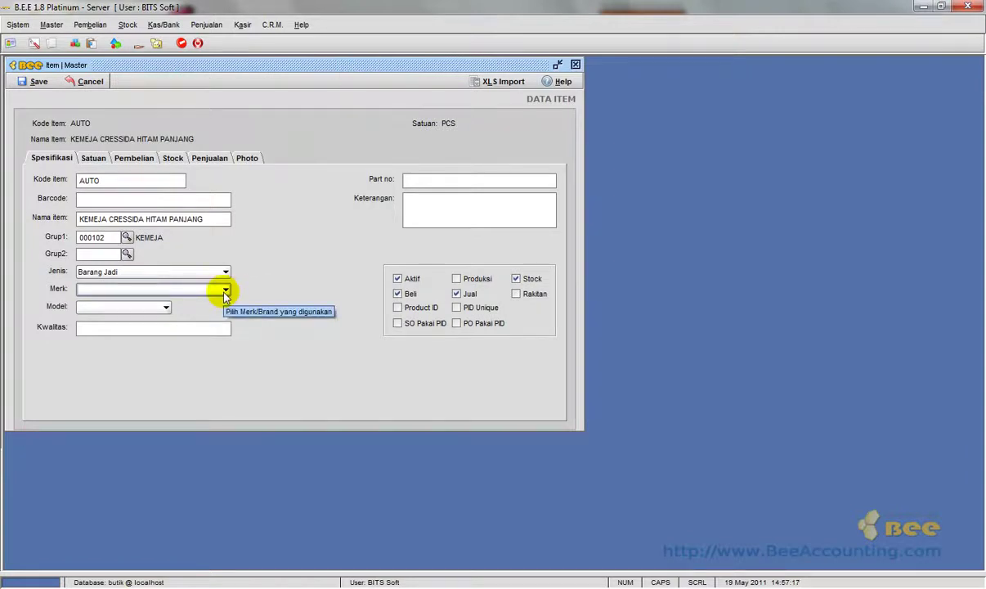
Choose CRESSIDA from the item's Merk dropdown on the Spesifikasi page.
{"action": "left_click", "coordinate": [225, 290]}
{"action": "left_click_drag", "start_coordinate": [228, 319], "coordinate": [225, 378]}
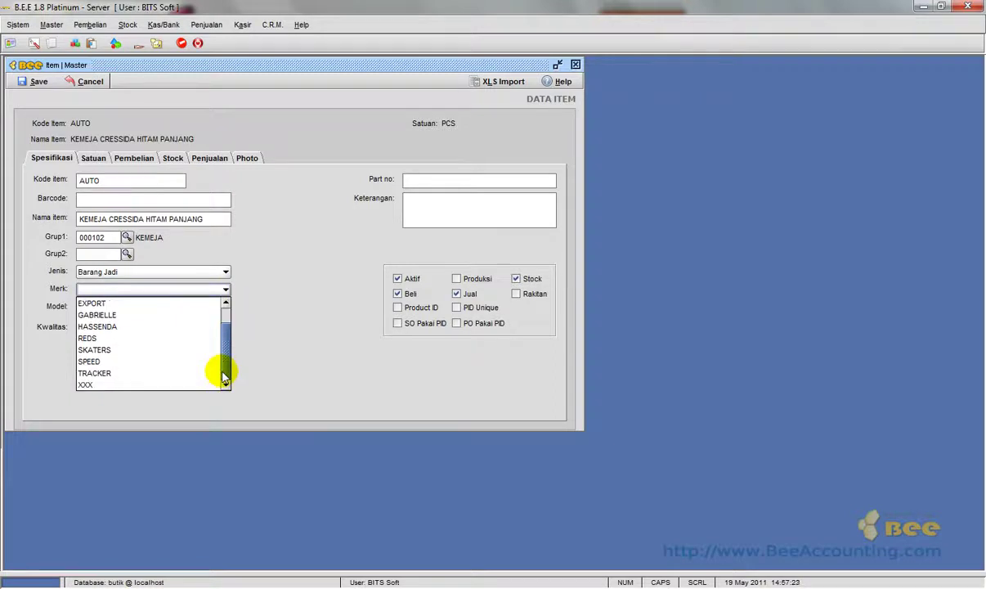
{"action": "scroll", "coordinate": [217, 347], "scroll_direction": "up", "scroll_amount": 1}
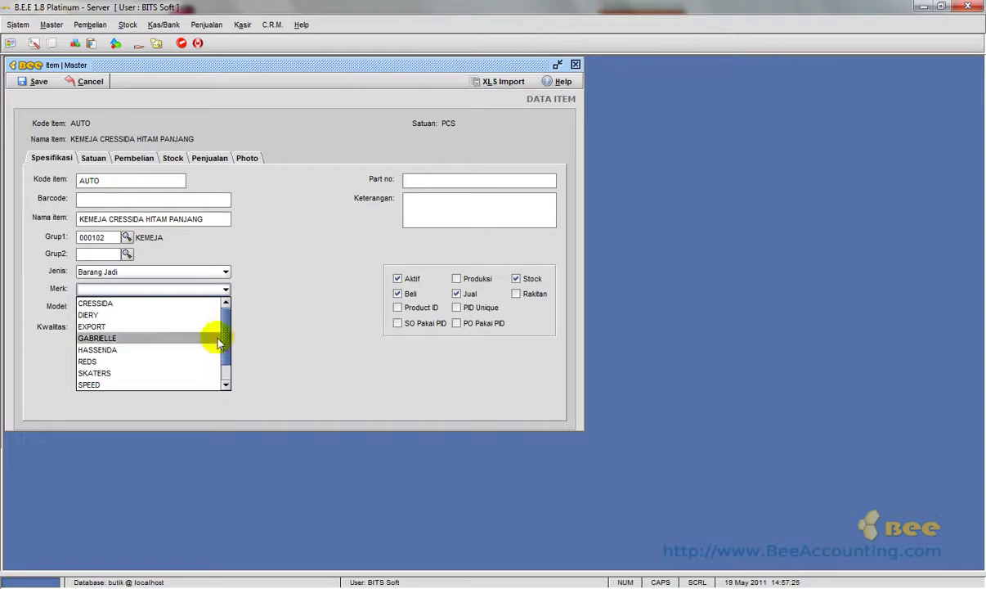
{"action": "left_click", "coordinate": [177, 303]}
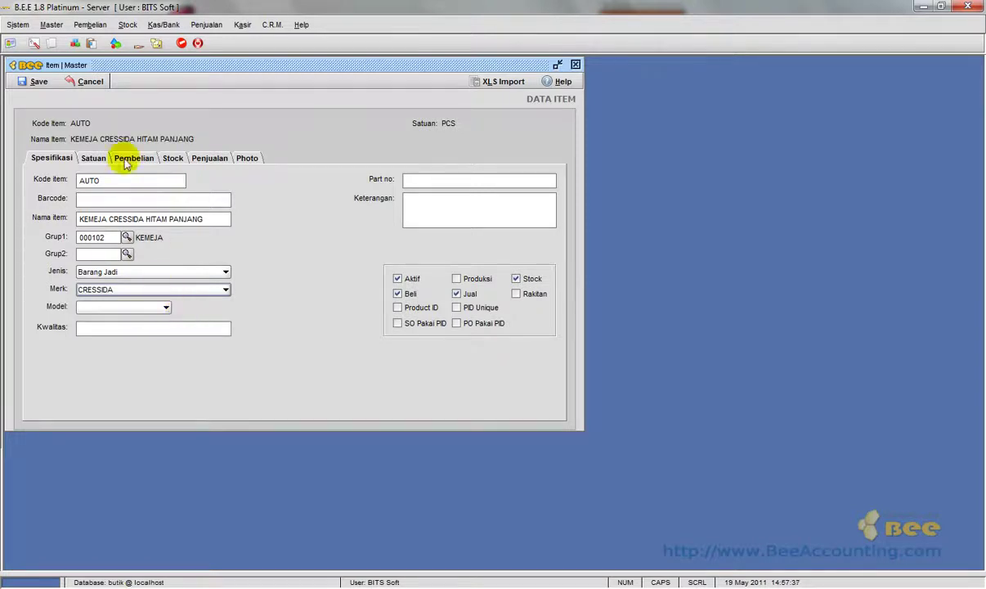
{"action": "left_click", "coordinate": [48, 25]}
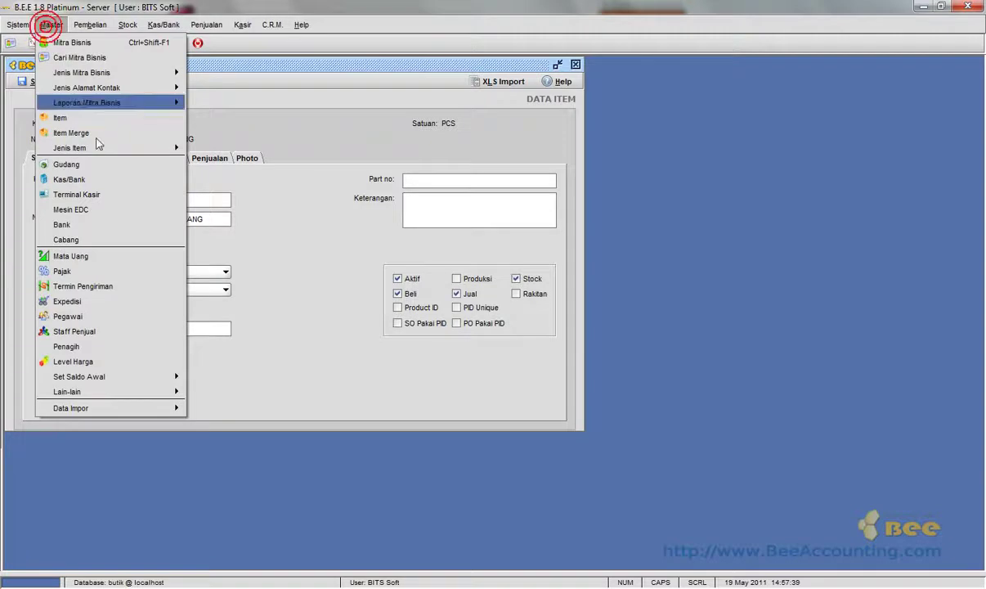
{"action": "mouse_move", "coordinate": [101, 148]}
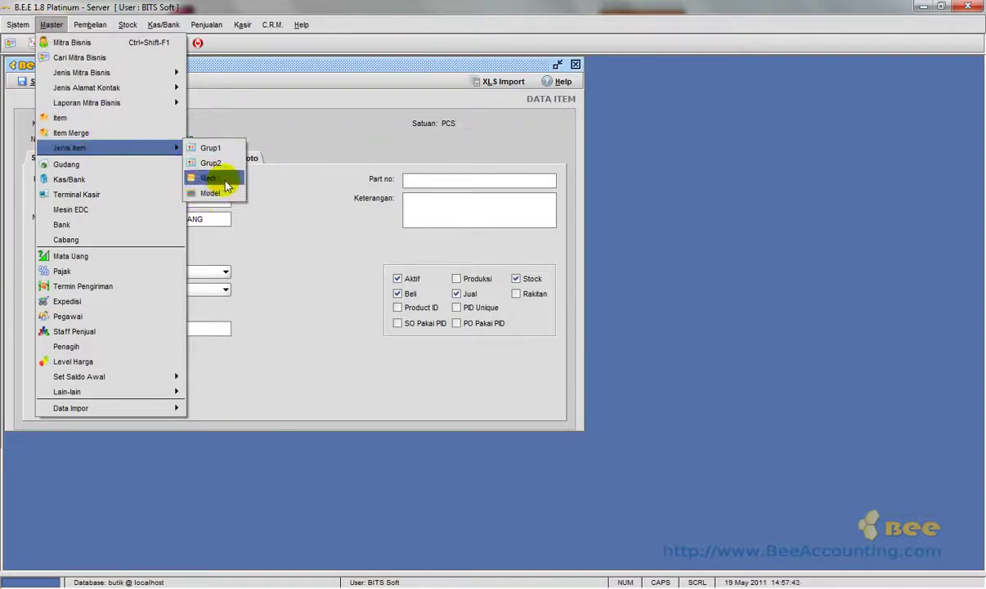
{"action": "left_click", "coordinate": [226, 193]}
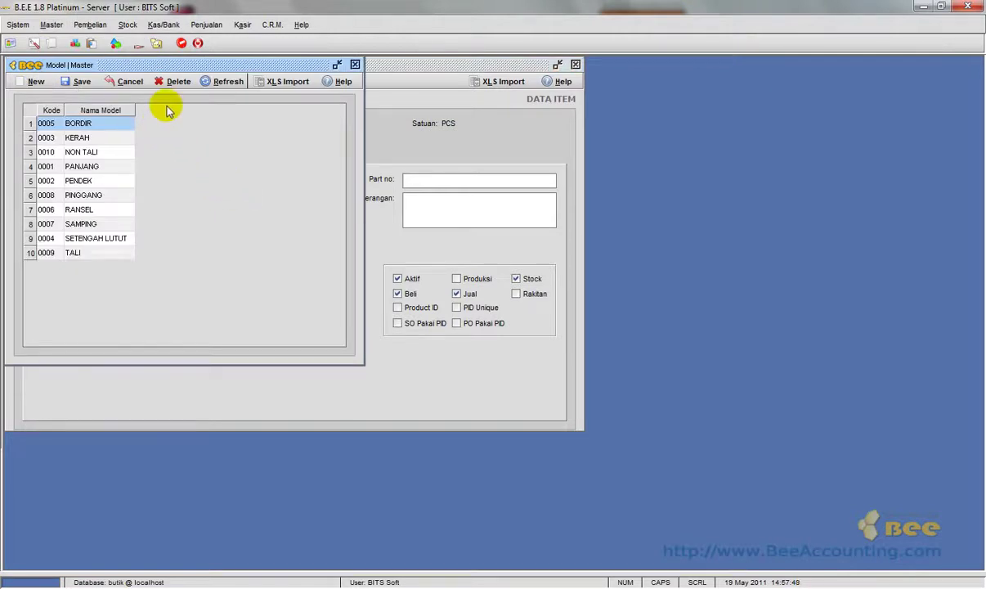
{"action": "left_click_drag", "start_coordinate": [183, 67], "coordinate": [245, 106]}
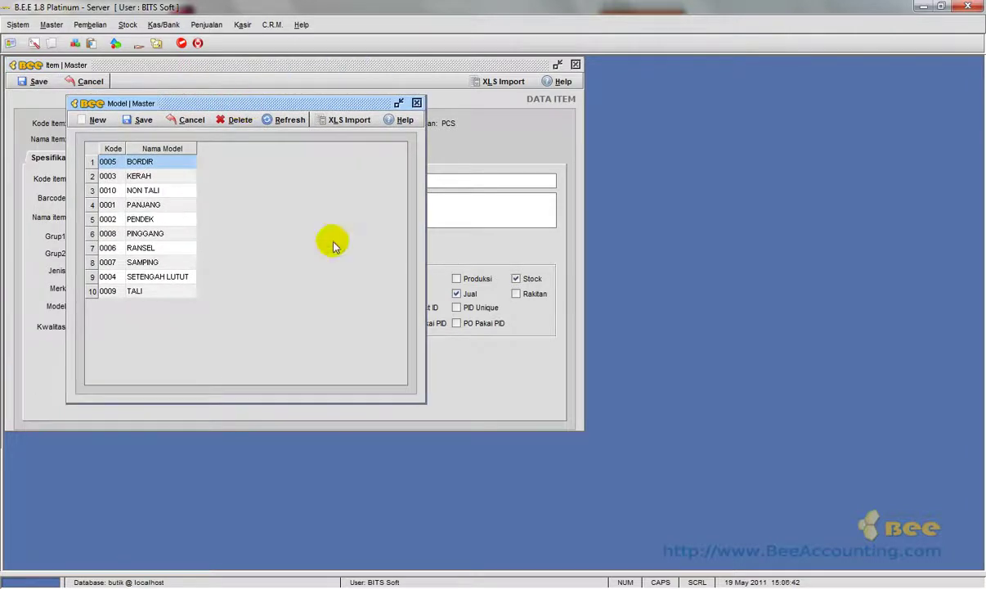
{"action": "left_click", "coordinate": [416, 103]}
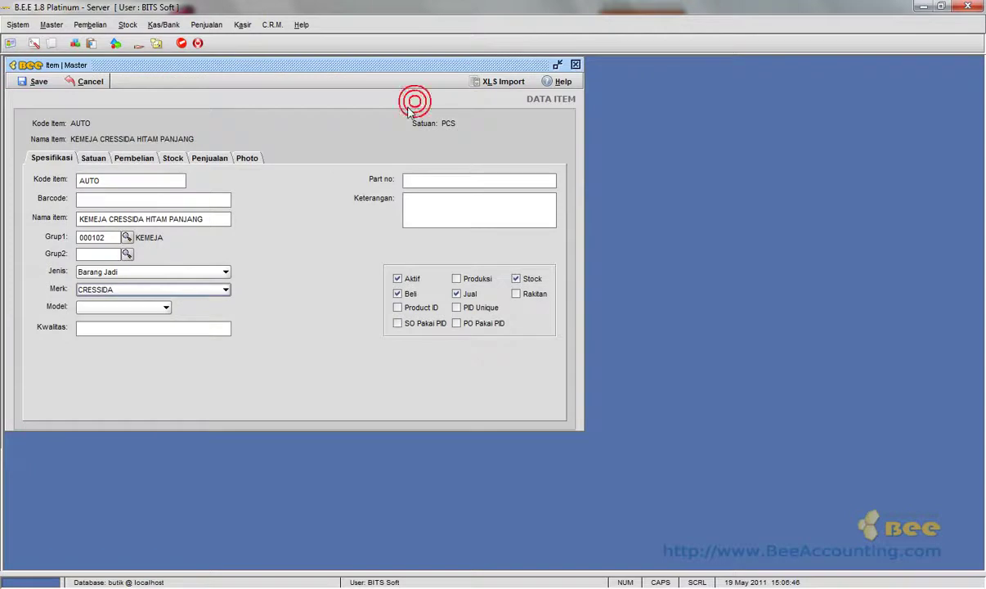
Set the item's model to PANJANG, enable Product ID, and show its Satuan settings.
{"action": "left_click", "coordinate": [153, 308]}
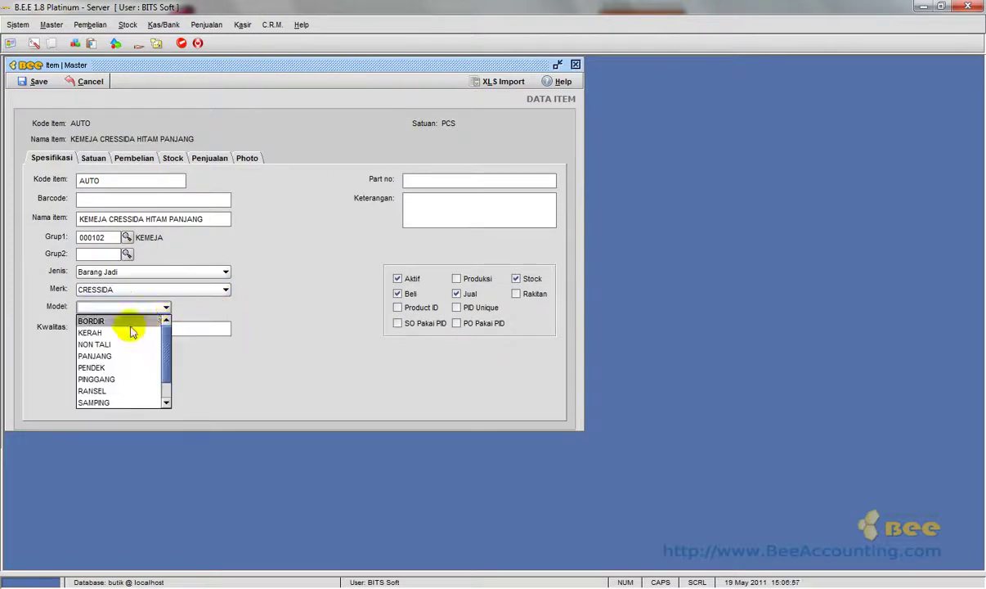
{"action": "left_click", "coordinate": [123, 357]}
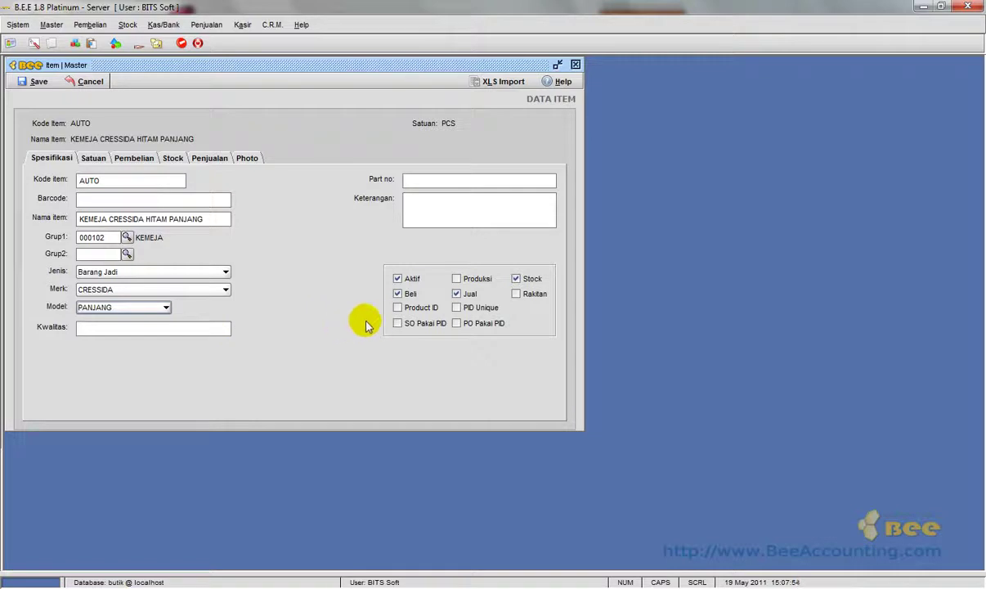
{"action": "left_click", "coordinate": [399, 308]}
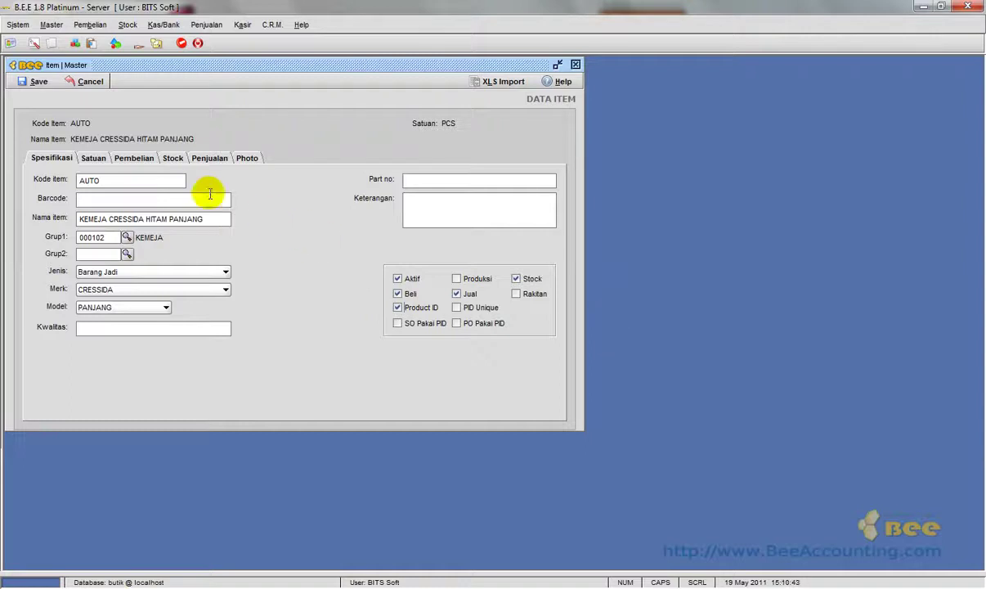
{"action": "left_click", "coordinate": [93, 159]}
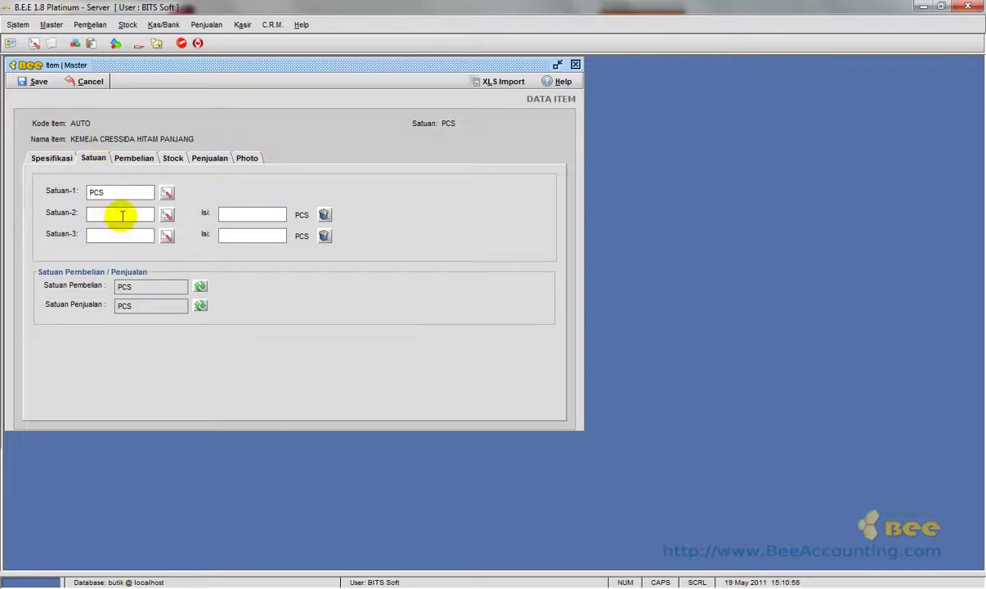
Add LSN as the second unit holding 12 PCS, with LSN for purchases and PCS for sales.
{"action": "left_click", "coordinate": [121, 193]}
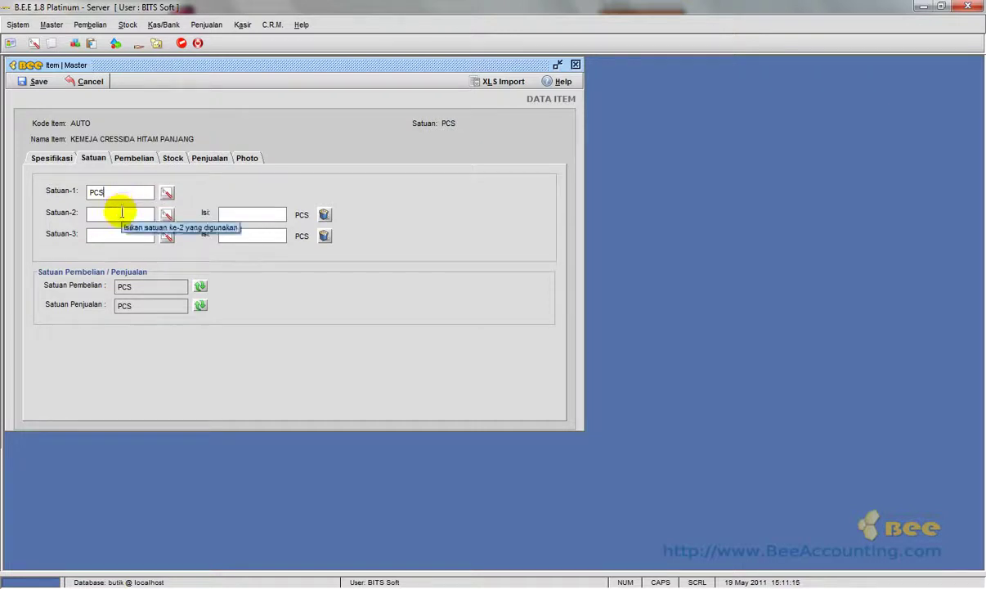
{"action": "left_click", "coordinate": [121, 213]}
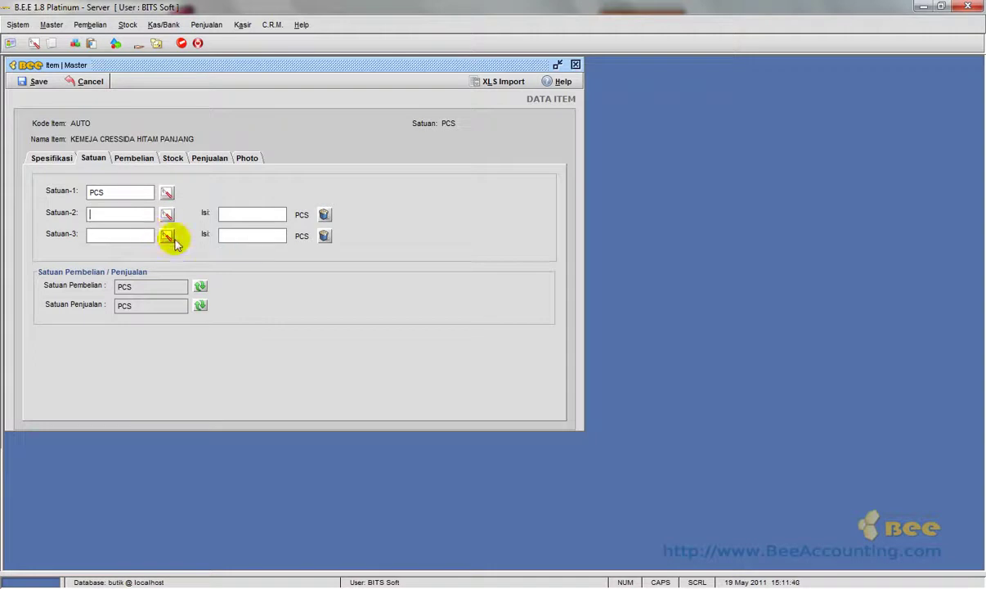
{"action": "type", "text": "LSN"}
{"action": "left_click", "coordinate": [243, 215]}
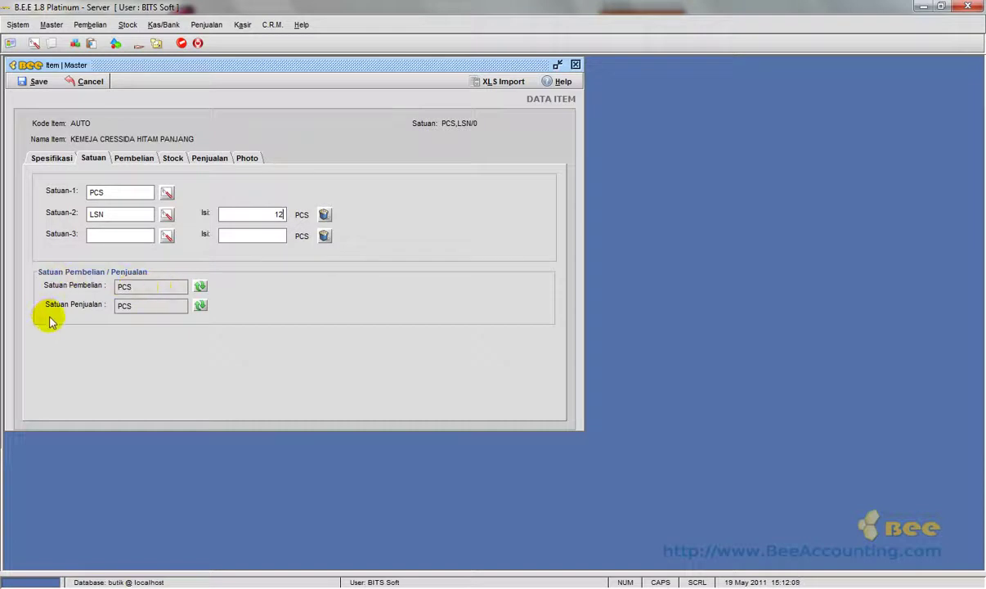
{"action": "left_click", "coordinate": [201, 287]}
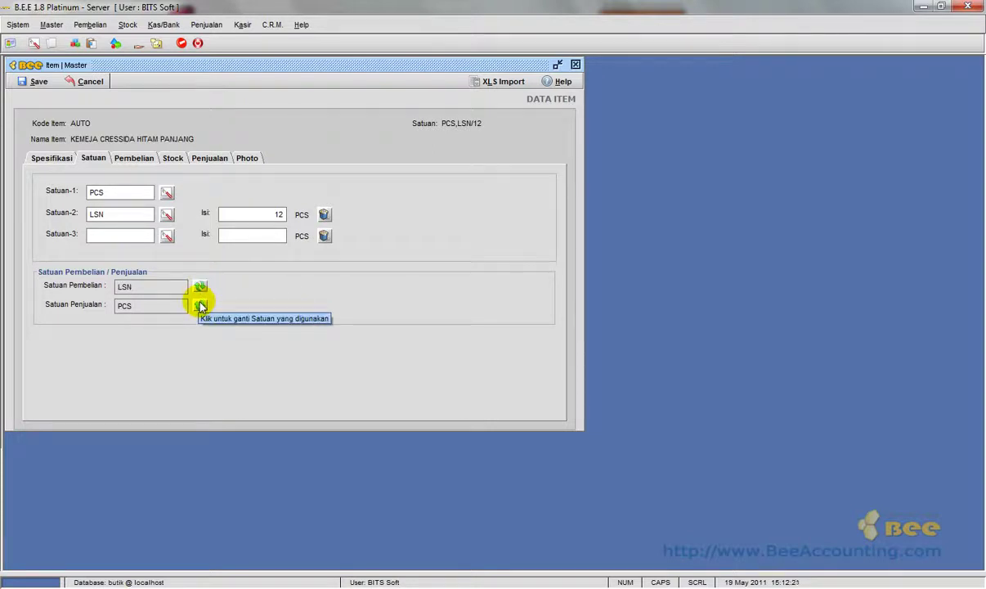
{"action": "left_click", "coordinate": [200, 306]}
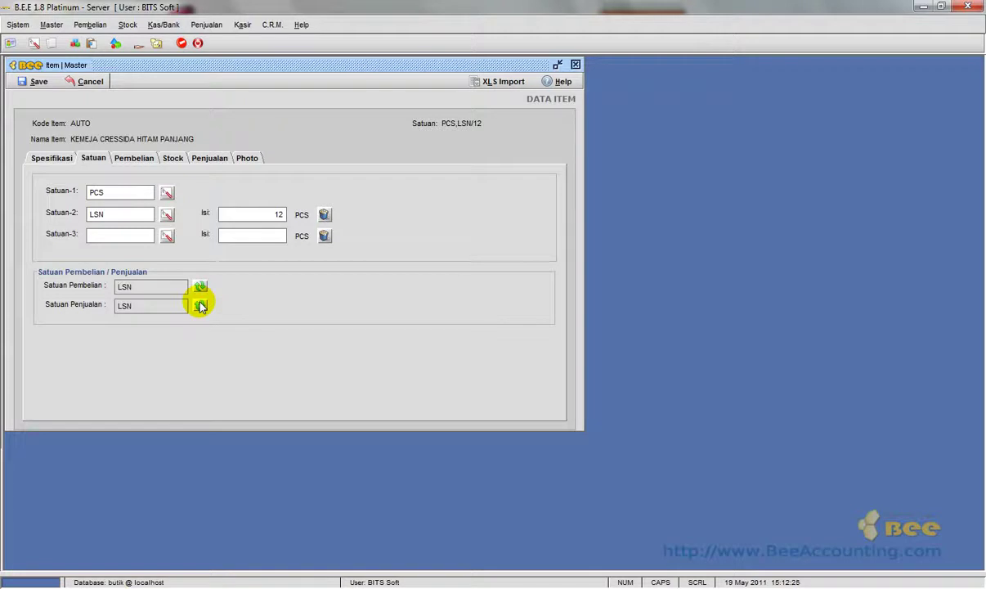
{"action": "left_click", "coordinate": [200, 305]}
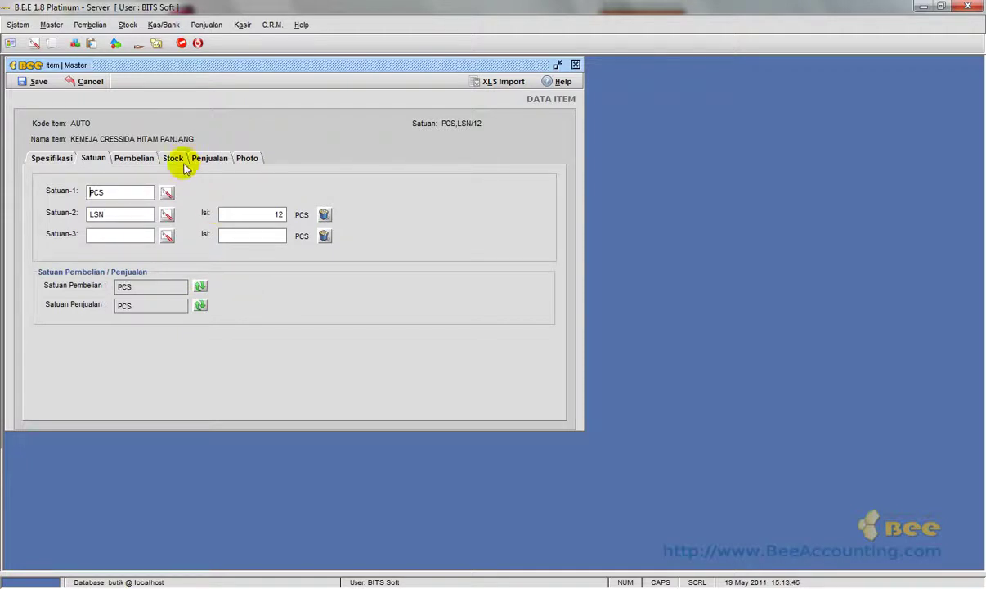
{"action": "left_click", "coordinate": [172, 158]}
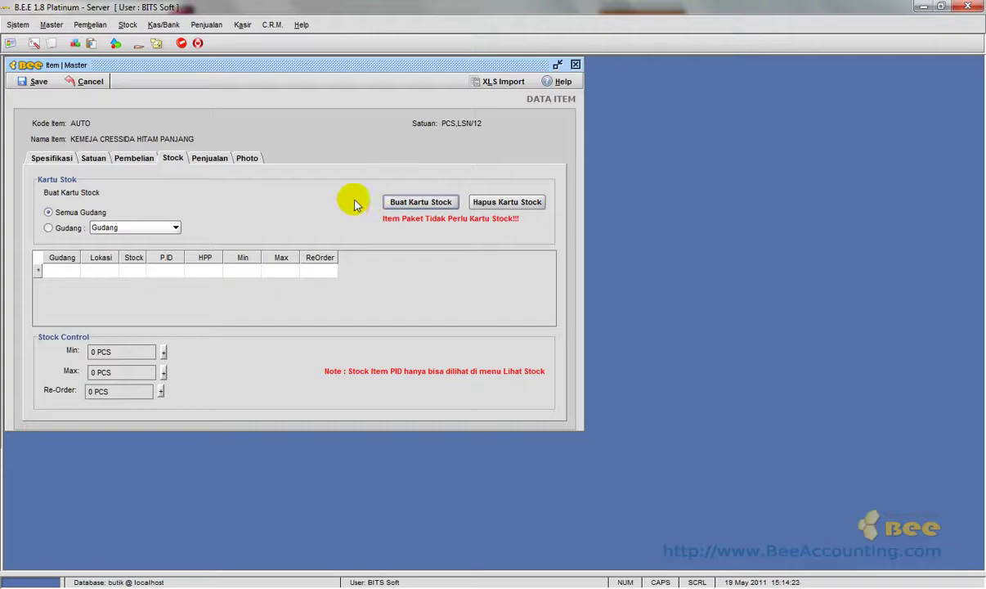
Create stock cards for Gudang, Toko and Rumah, then edit Toko's minimum stock.
{"action": "left_click", "coordinate": [409, 204]}
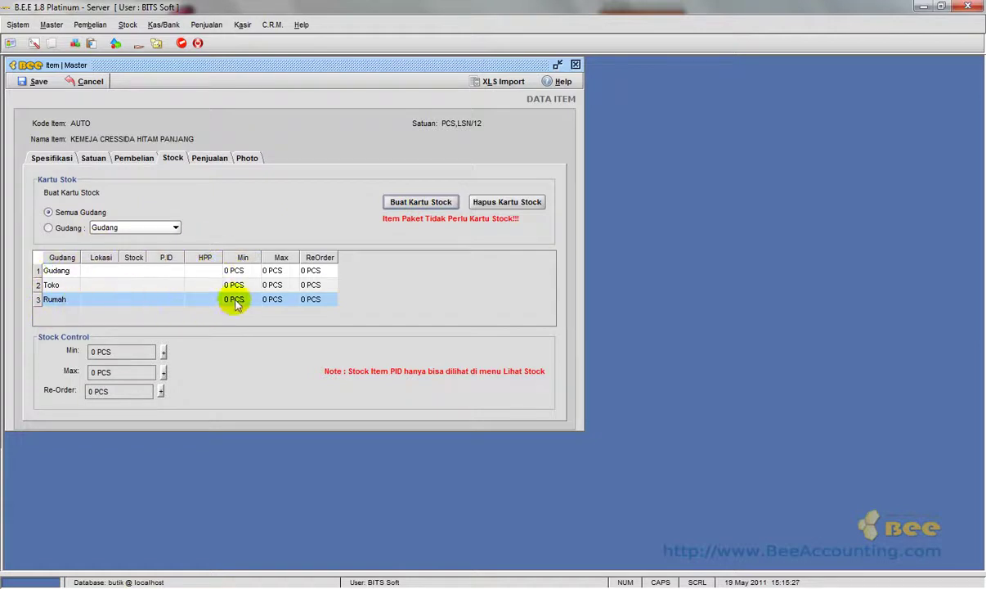
{"action": "left_click", "coordinate": [67, 287]}
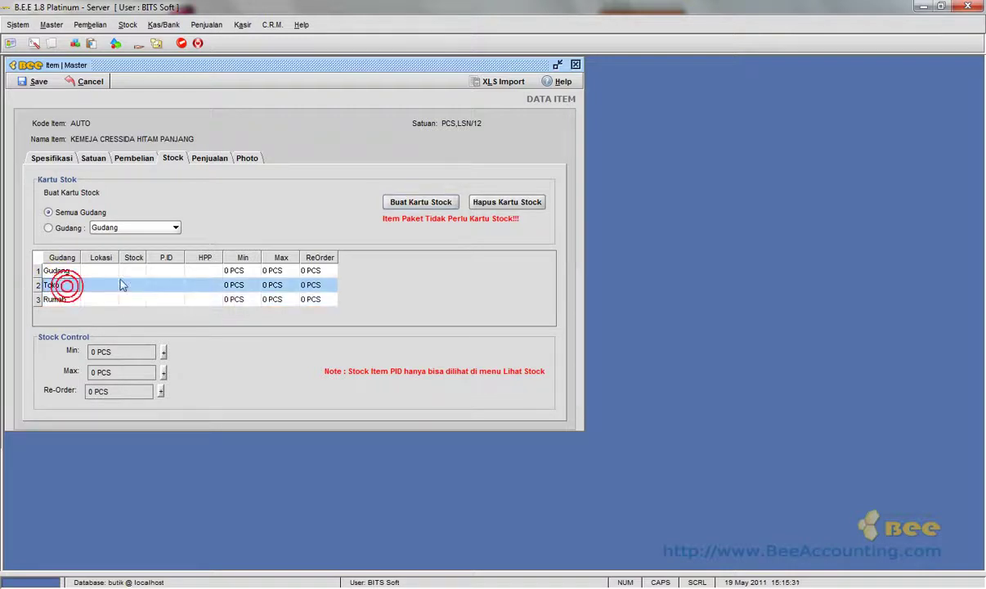
{"action": "left_click", "coordinate": [249, 288]}
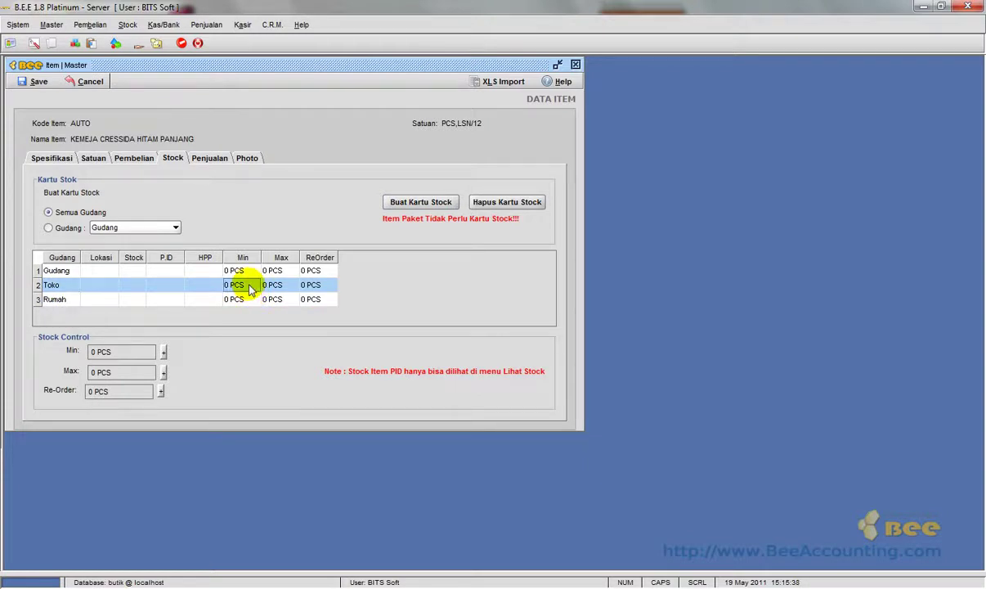
Set the Toko warehouse stock limits to minimum 2 PCS and maximum 10 LSN.
{"action": "double_click", "coordinate": [249, 288]}
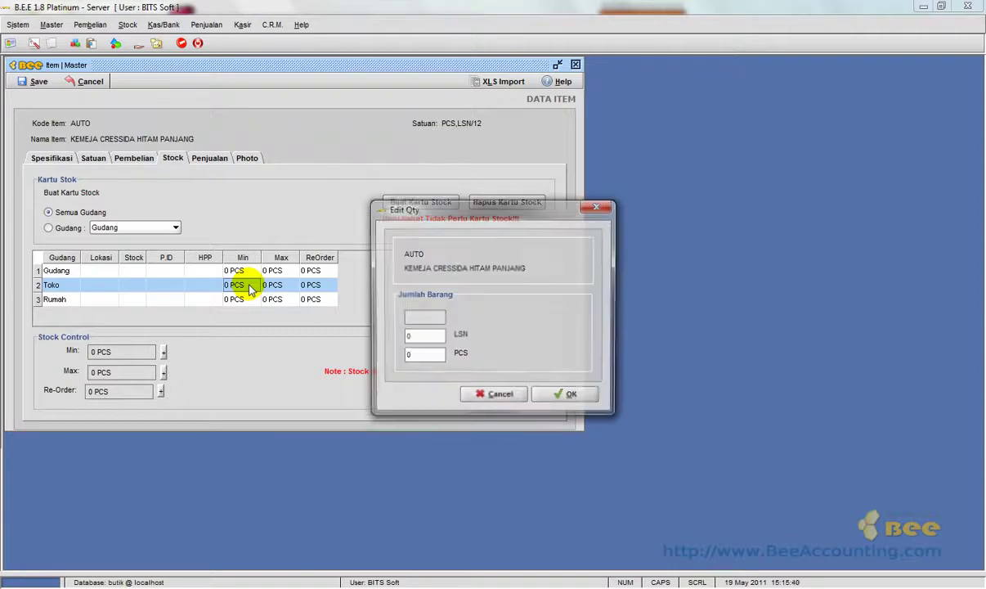
{"action": "left_click", "coordinate": [419, 356]}
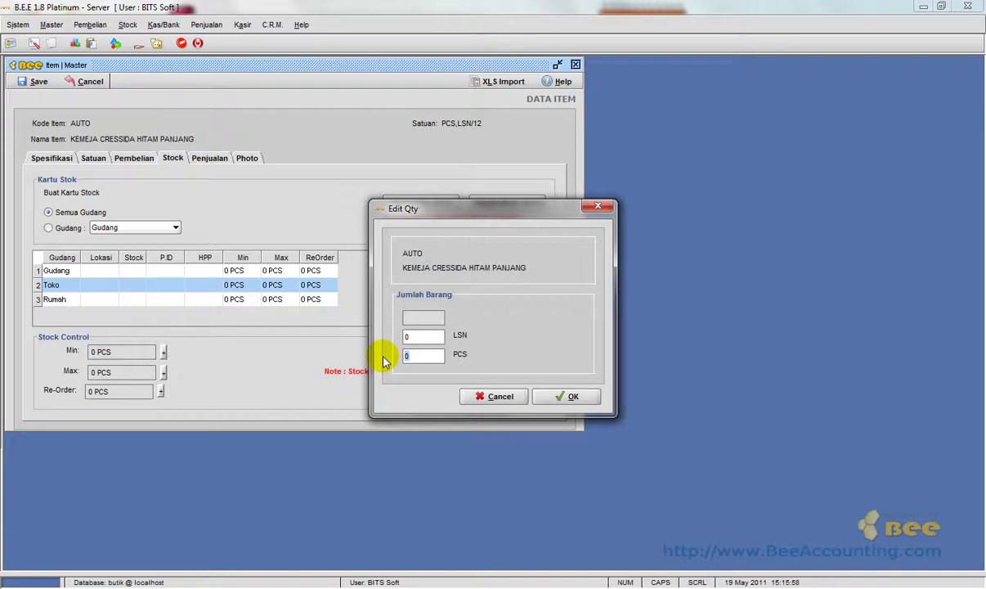
{"action": "type", "text": "2"}
{"action": "left_click", "coordinate": [573, 397]}
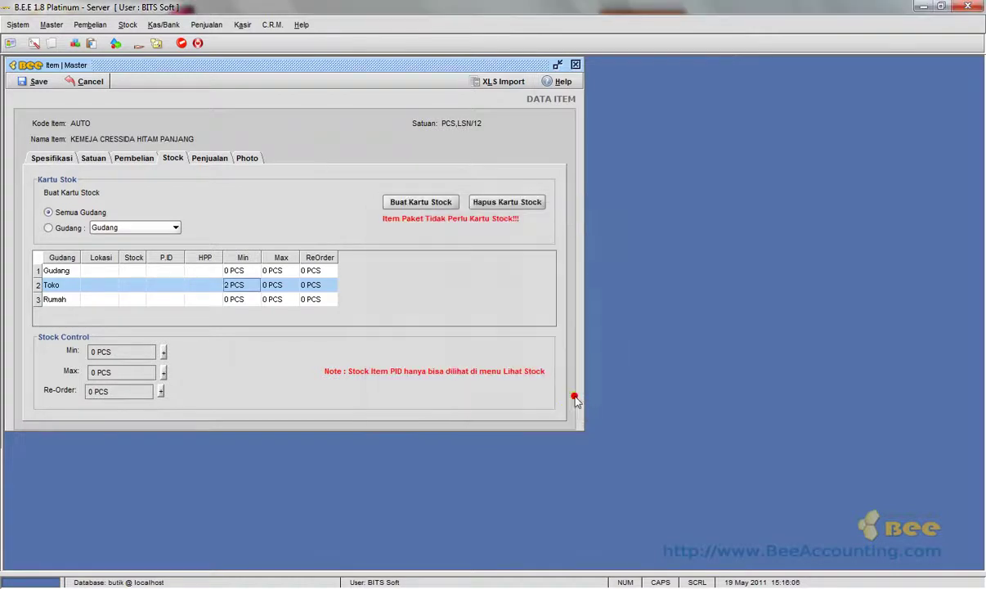
{"action": "left_click", "coordinate": [292, 283]}
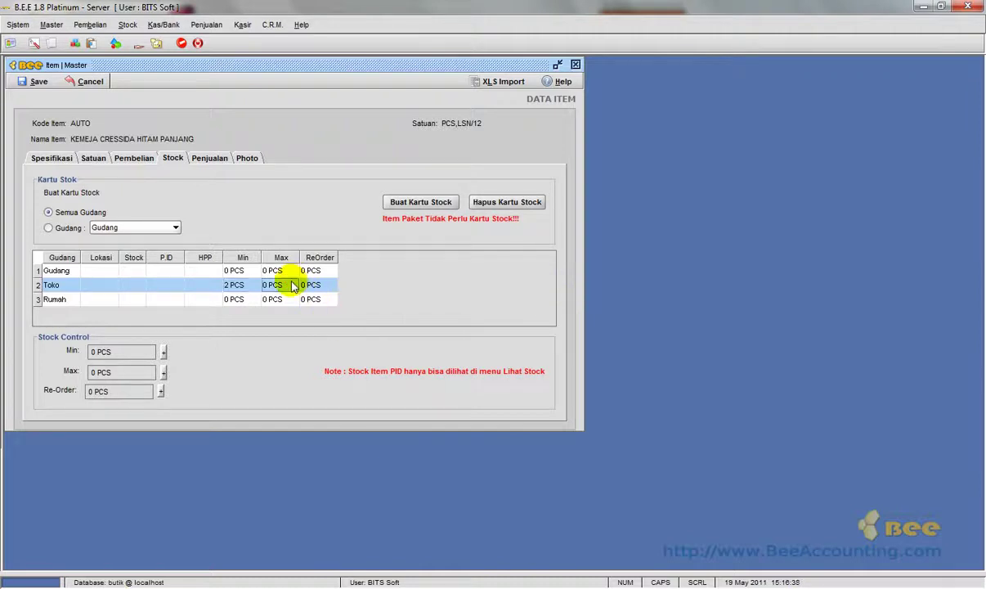
{"action": "double_click", "coordinate": [292, 283]}
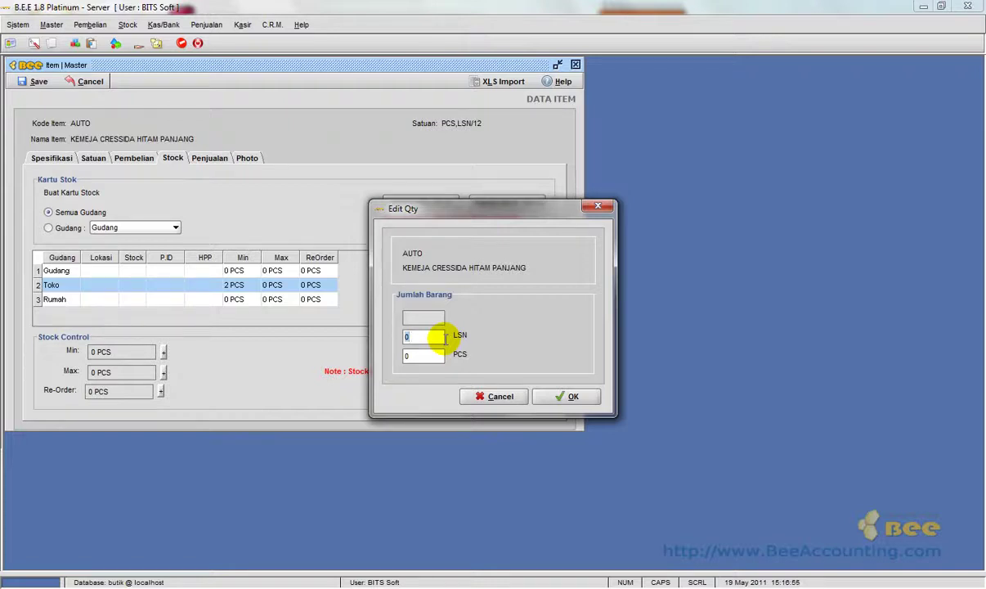
{"action": "type", "text": "10"}
{"action": "left_click", "coordinate": [563, 400]}
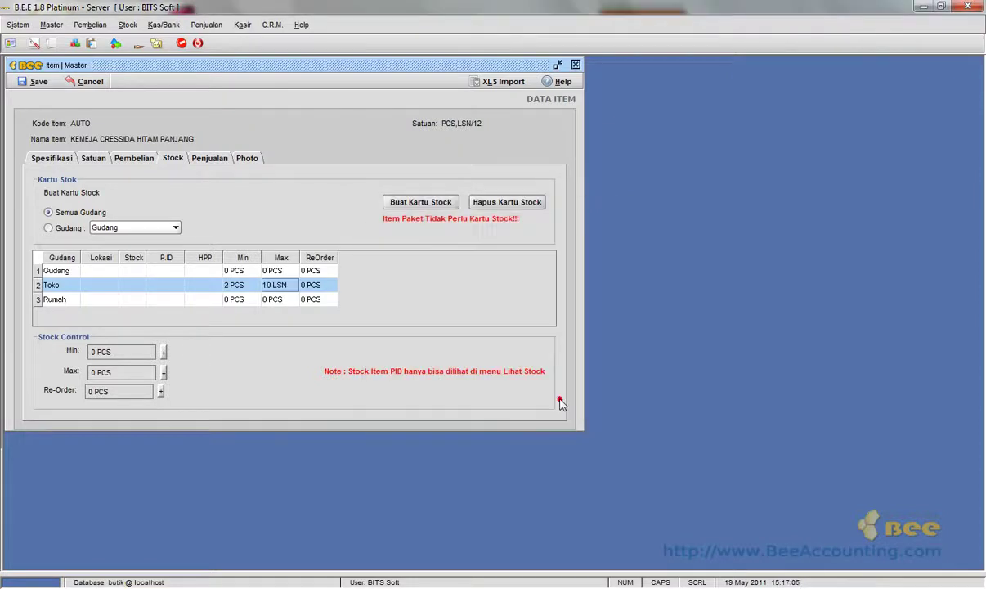
Set the Rumah warehouse stock limits to minimum 3 PCS and maximum 5 LSN.
{"action": "left_click", "coordinate": [250, 302]}
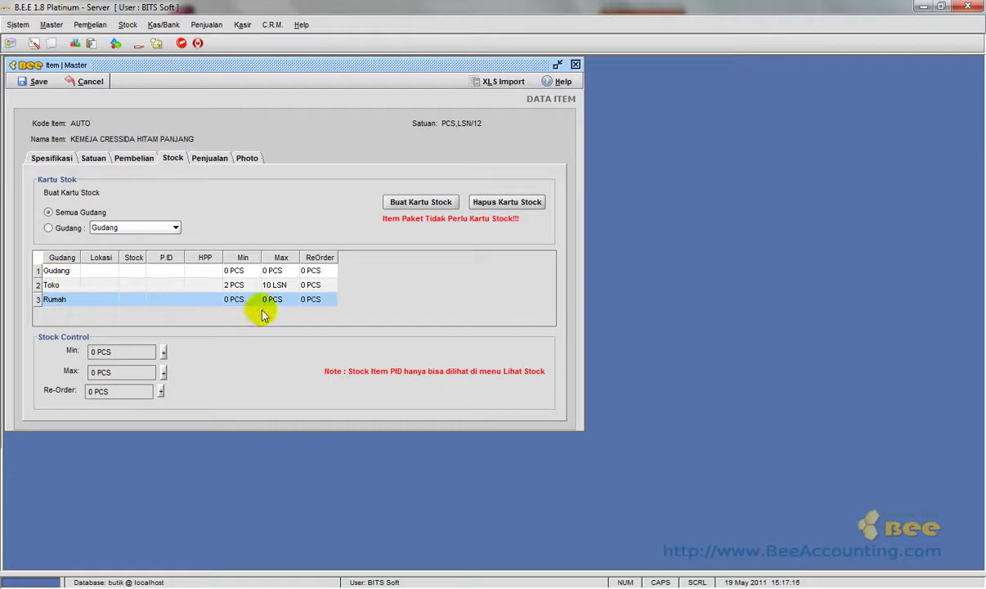
{"action": "left_click", "coordinate": [239, 300]}
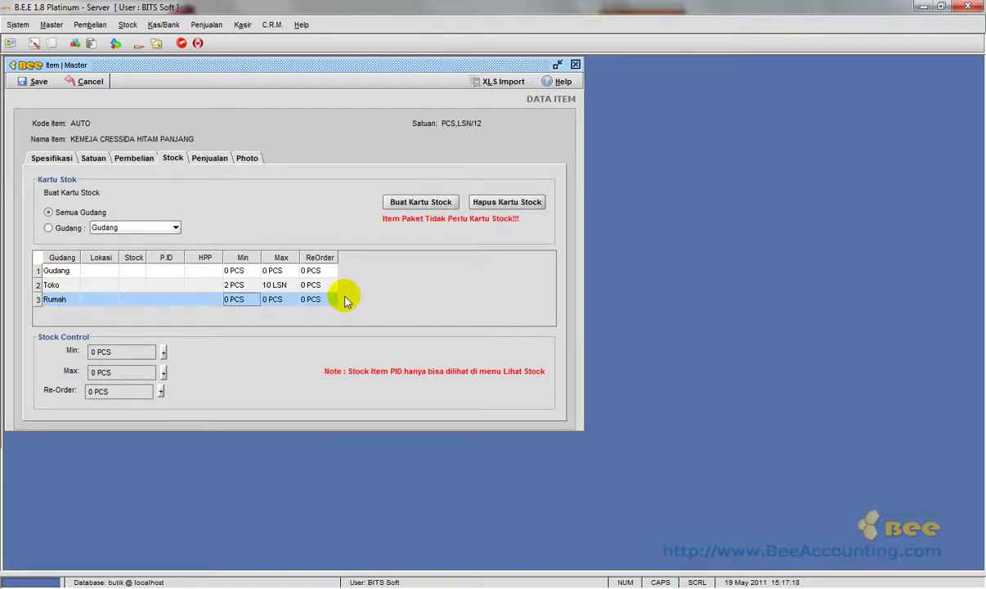
{"action": "key", "text": "Return"}
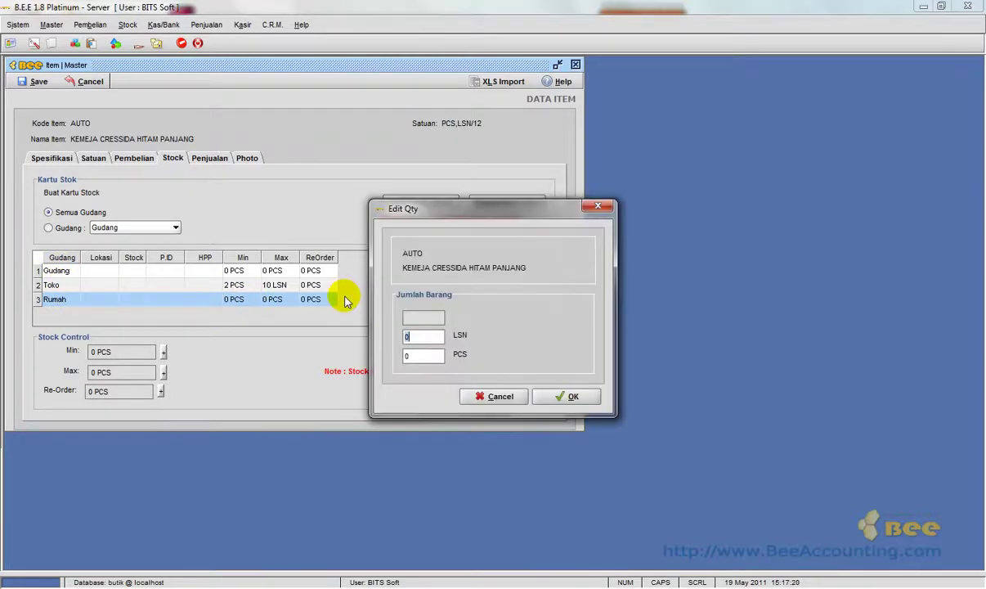
{"action": "key", "text": "Return"}
{"action": "key", "text": "BackSpace"}
{"action": "type", "text": "3"}
{"action": "key", "text": "Return"}
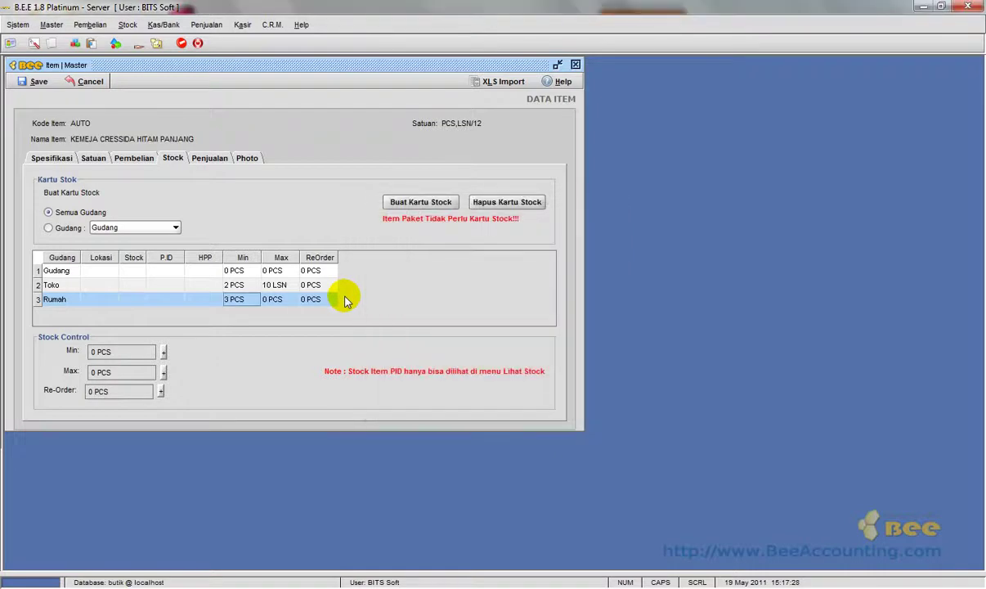
{"action": "double_click", "coordinate": [280, 300]}
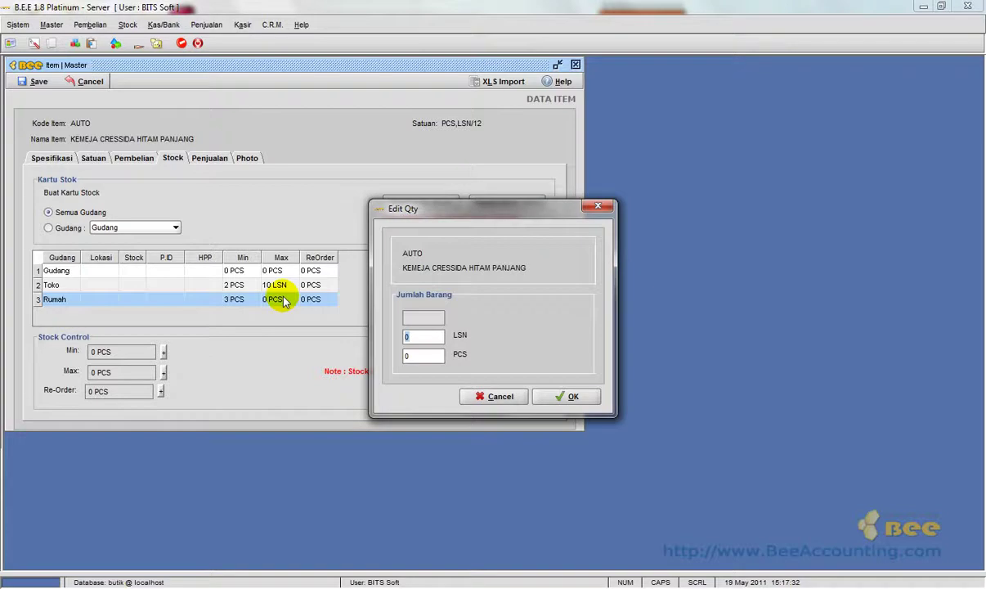
{"action": "type", "text": "5"}
{"action": "key", "text": "Tab"}
{"action": "key", "text": "Return"}
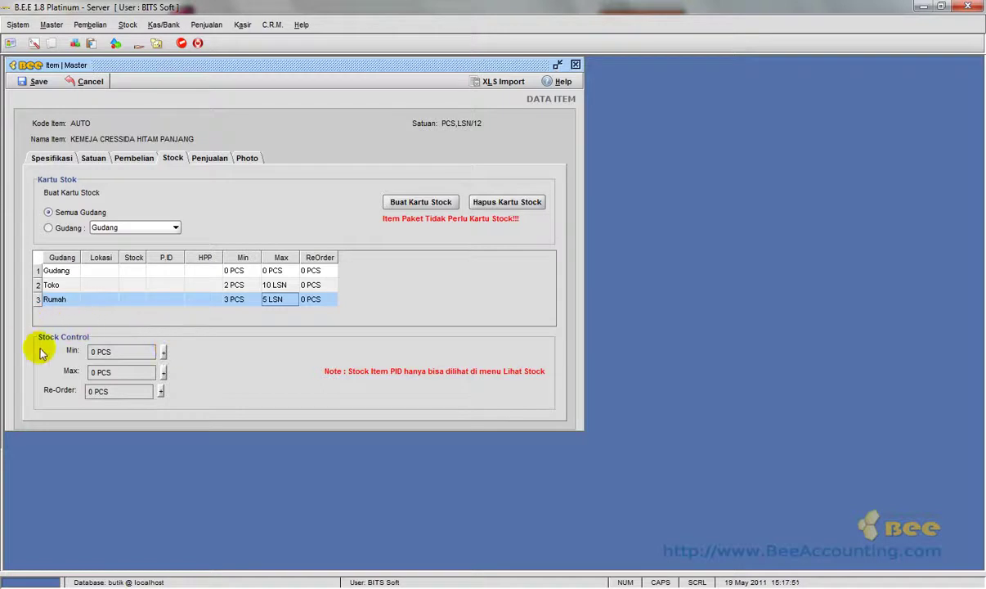
Enter 1 LSN as the shirt's Stock Control minimum and 15 LSN as its maximum.
{"action": "left_click", "coordinate": [164, 353]}
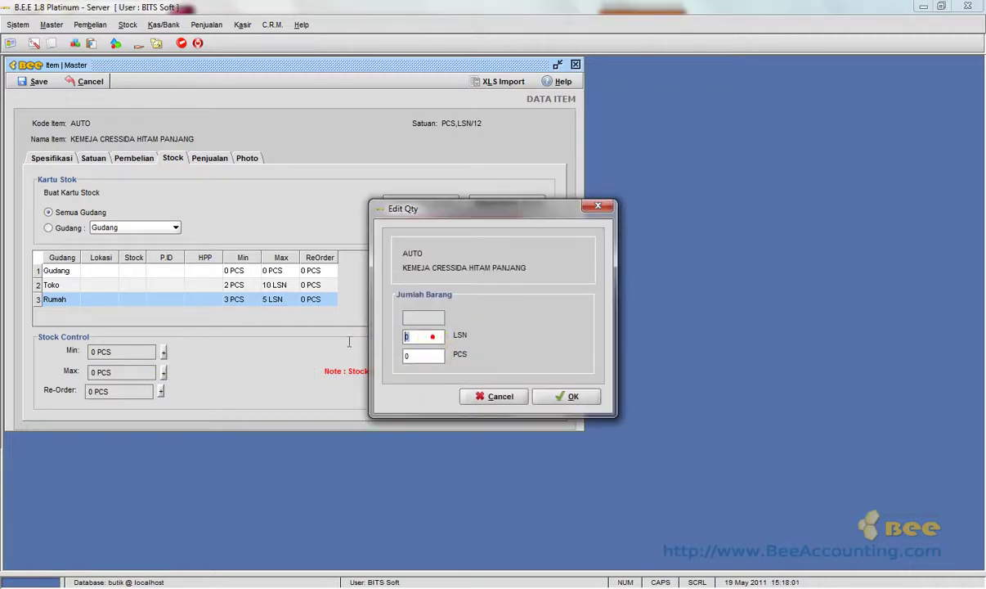
{"action": "type", "text": "1"}
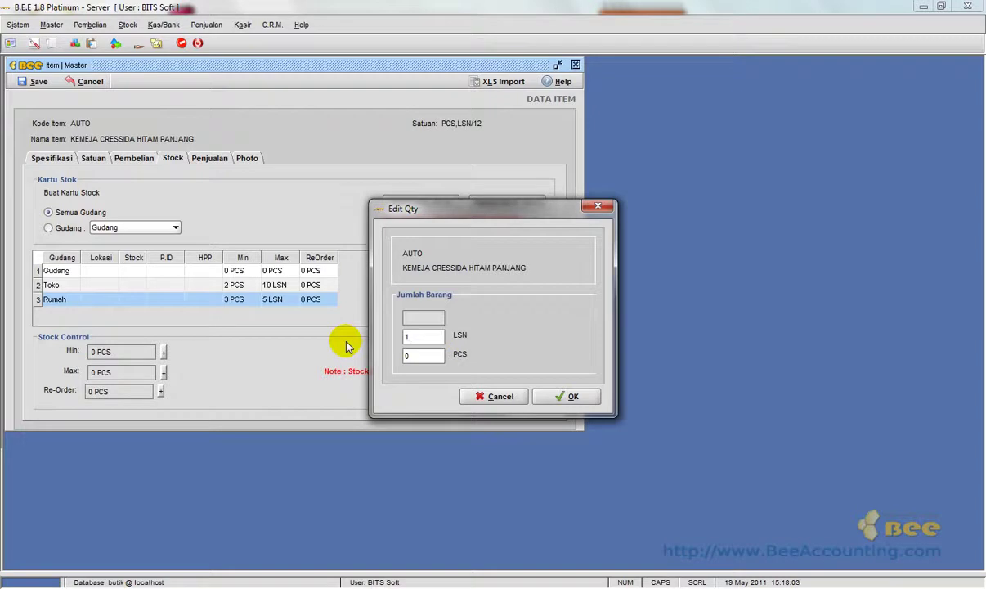
{"action": "left_click", "coordinate": [555, 399]}
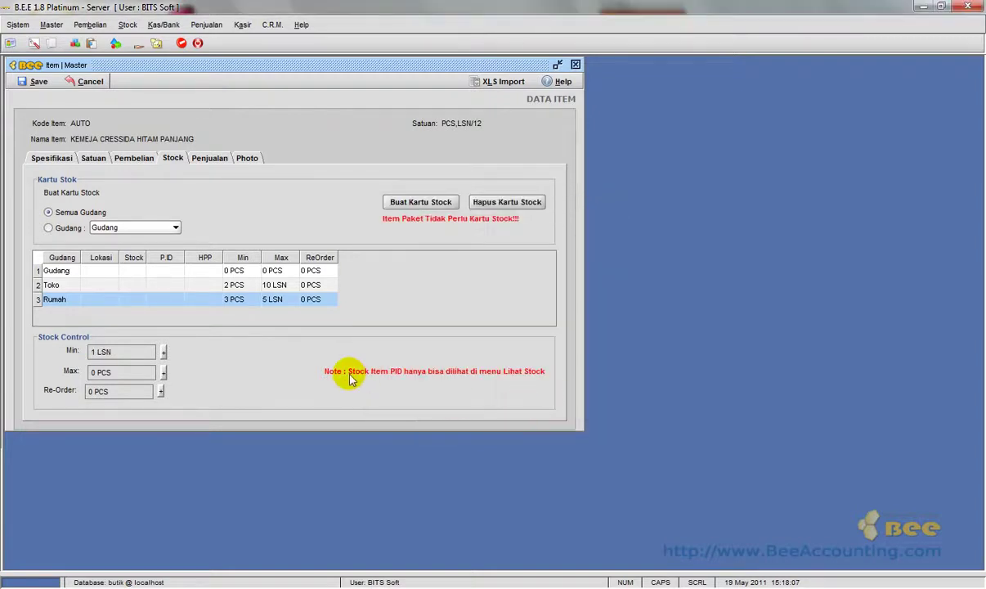
{"action": "left_click", "coordinate": [163, 372]}
{"action": "left_click", "coordinate": [439, 342]}
{"action": "type", "text": "15"}
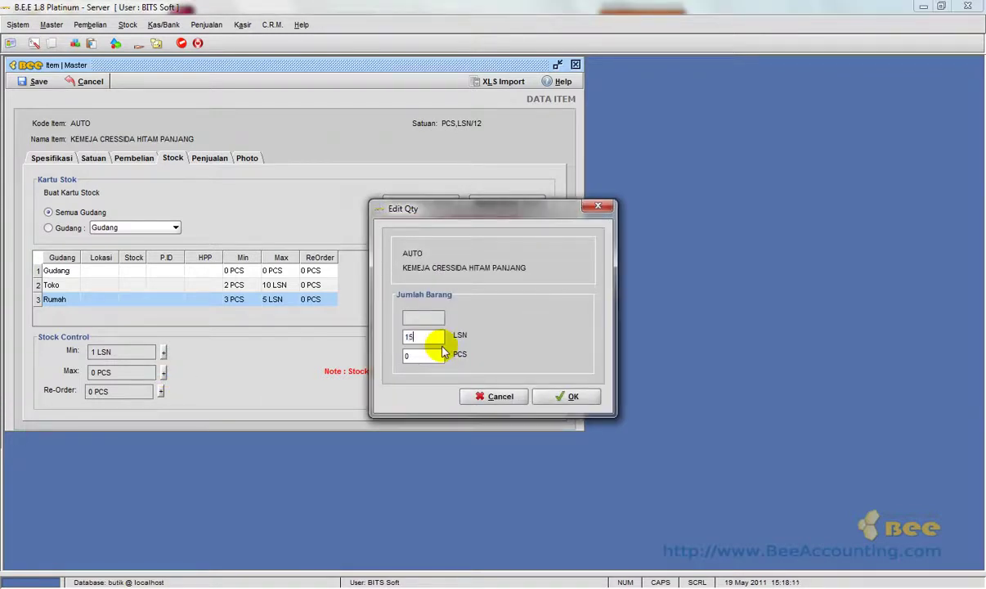
{"action": "left_click", "coordinate": [551, 396]}
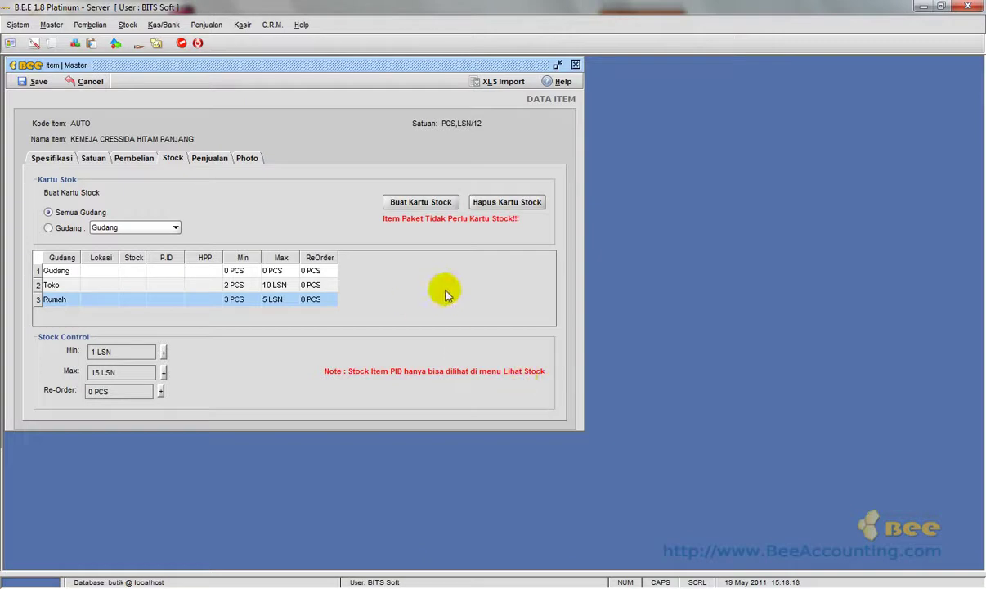
On the Penjualan tab, enter the Retail PCS price of 125,000.
{"action": "left_click", "coordinate": [210, 160]}
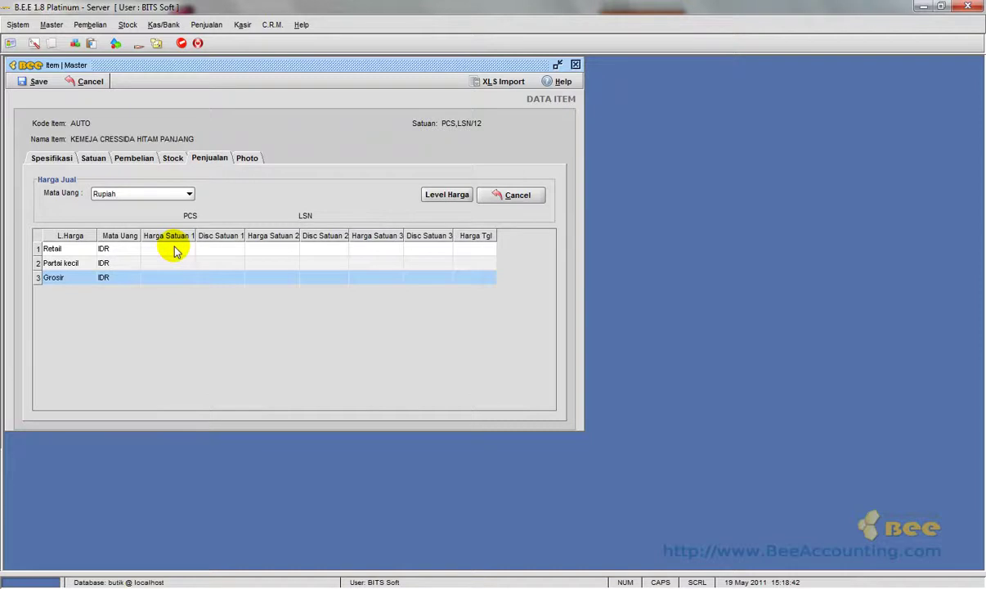
{"action": "left_click", "coordinate": [174, 247]}
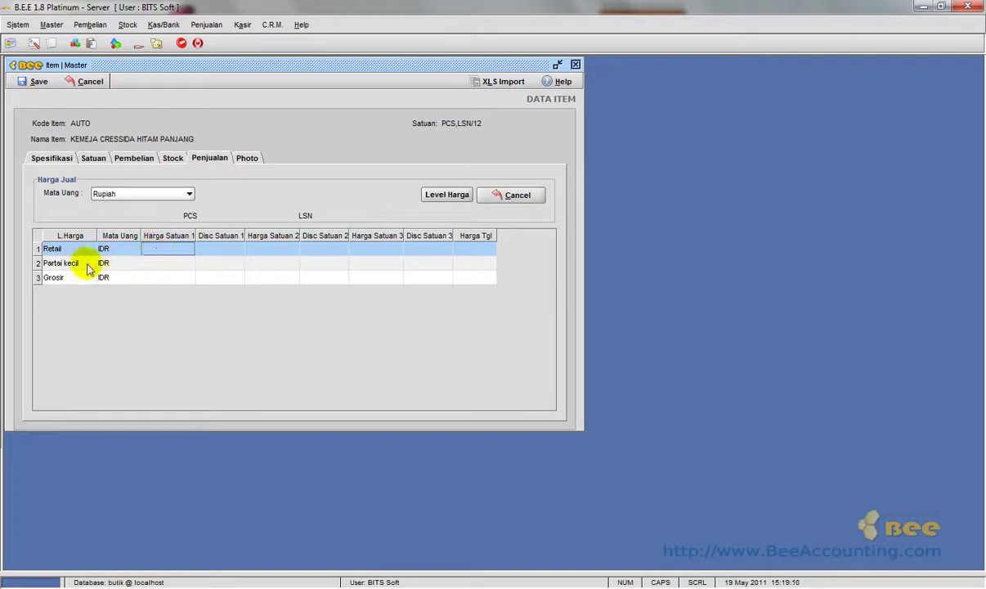
{"action": "left_click", "coordinate": [166, 263]}
{"action": "left_click", "coordinate": [166, 277]}
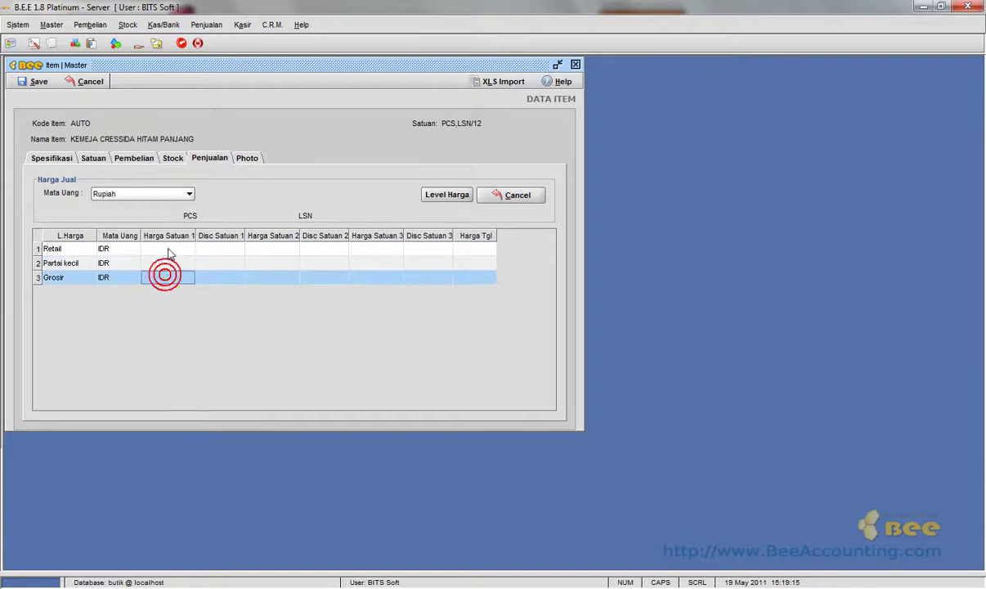
{"action": "left_click", "coordinate": [168, 249]}
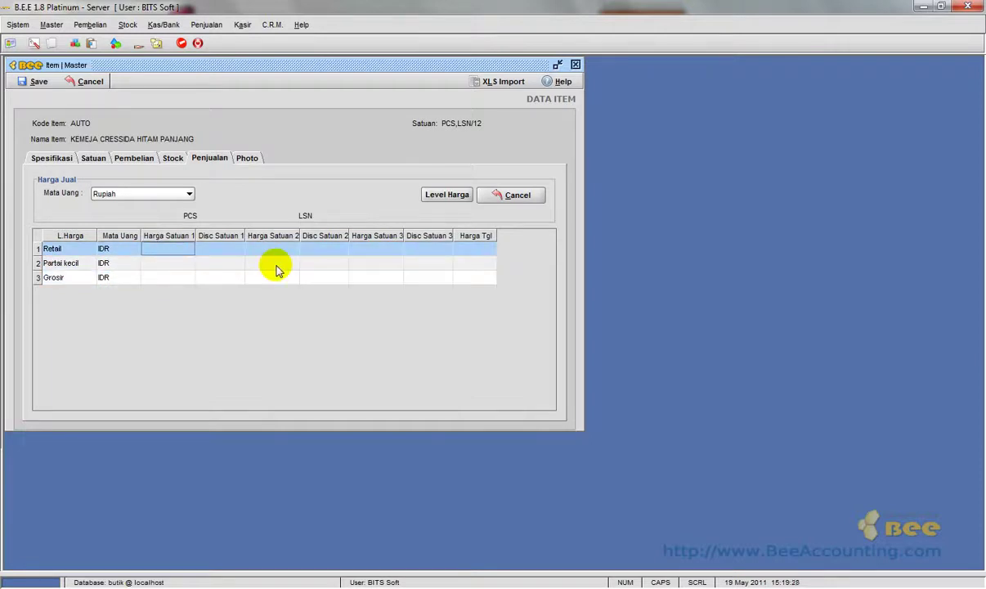
{"action": "type", "text": "125000"}
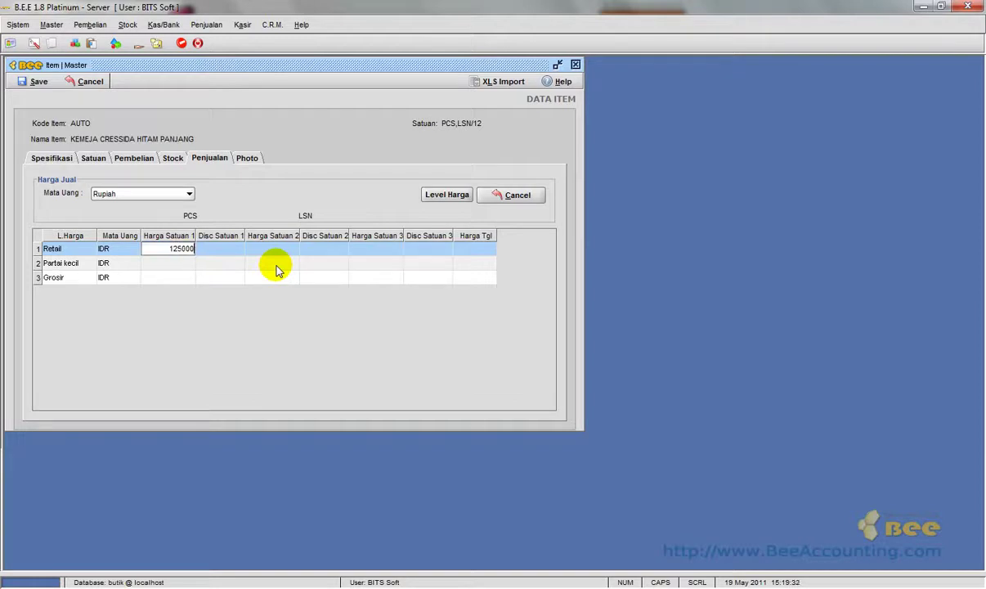
{"action": "key", "text": "Return"}
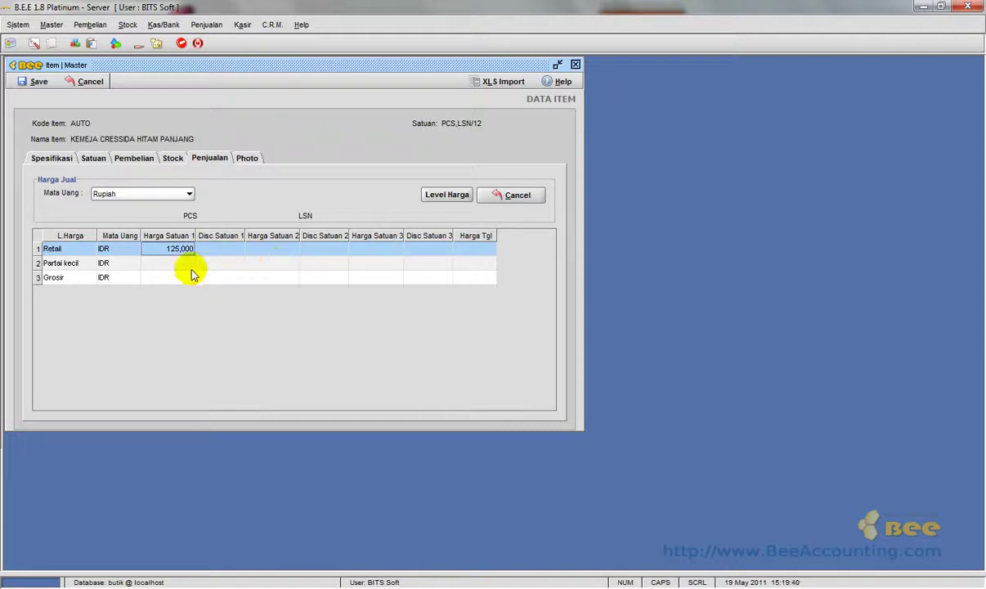
Enter PCS prices of 120,000 for Partai kecil and 118,000 for Grosir.
{"action": "left_click", "coordinate": [166, 261]}
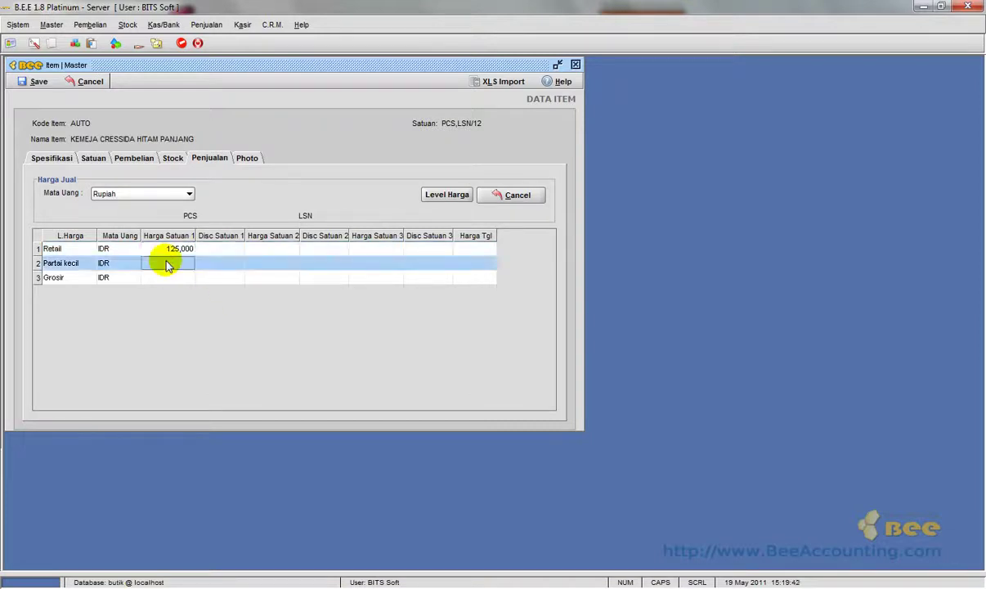
{"action": "type", "text": "12"}
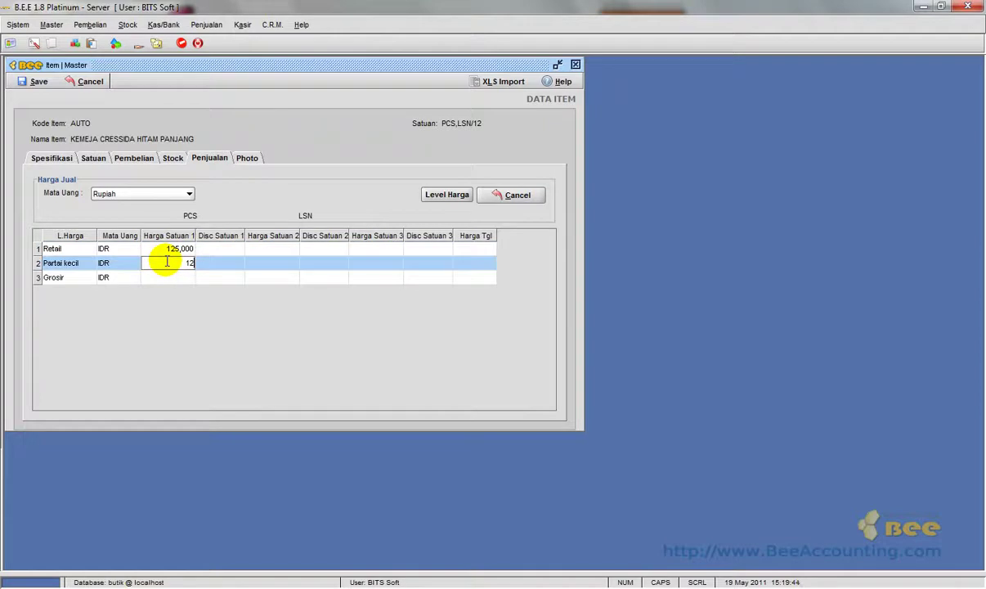
{"action": "type", "text": "0000"}
{"action": "key", "text": "Return"}
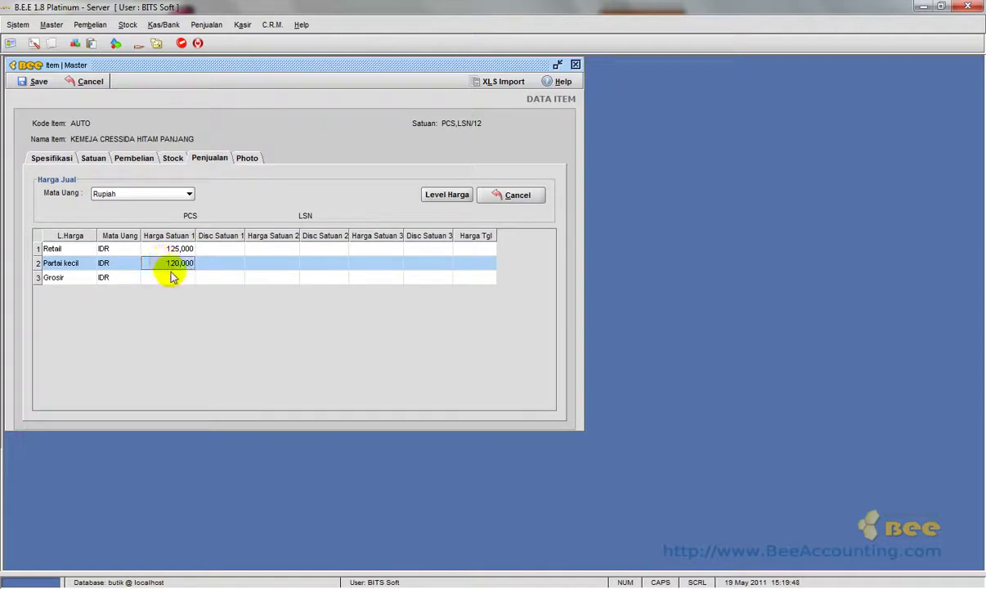
{"action": "left_click", "coordinate": [170, 277]}
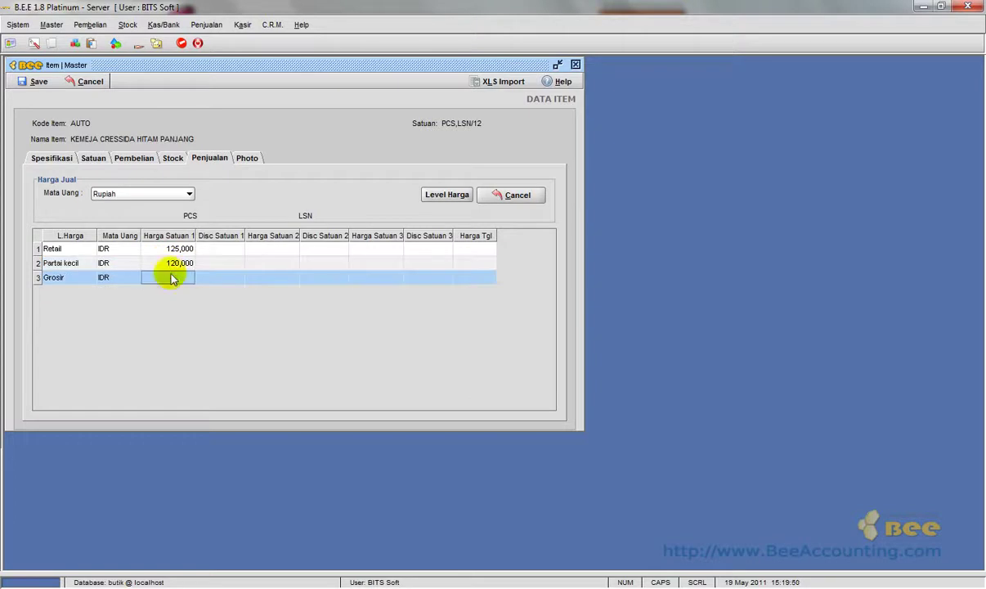
{"action": "type", "text": "118000"}
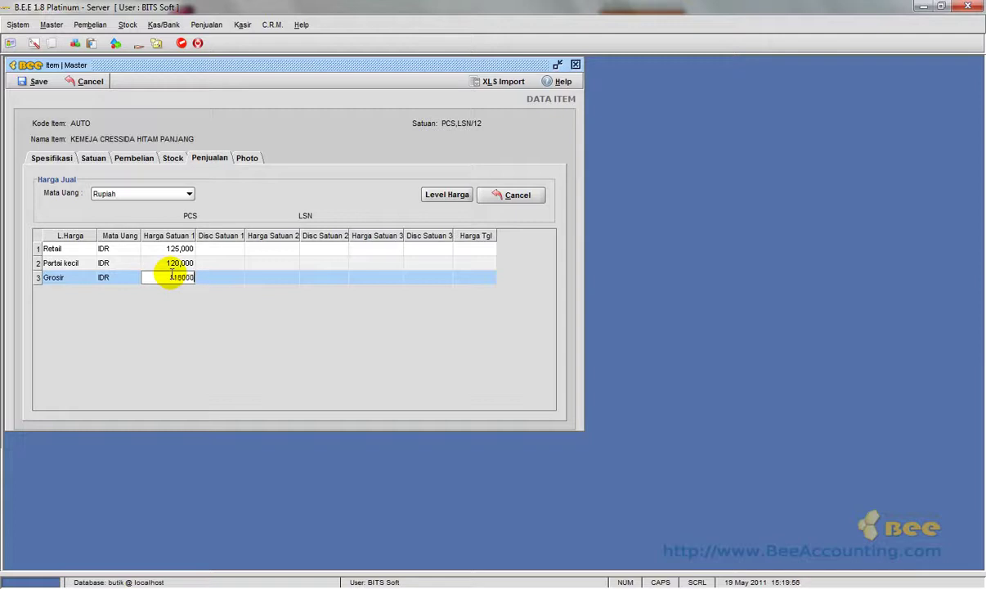
{"action": "key", "text": "Return"}
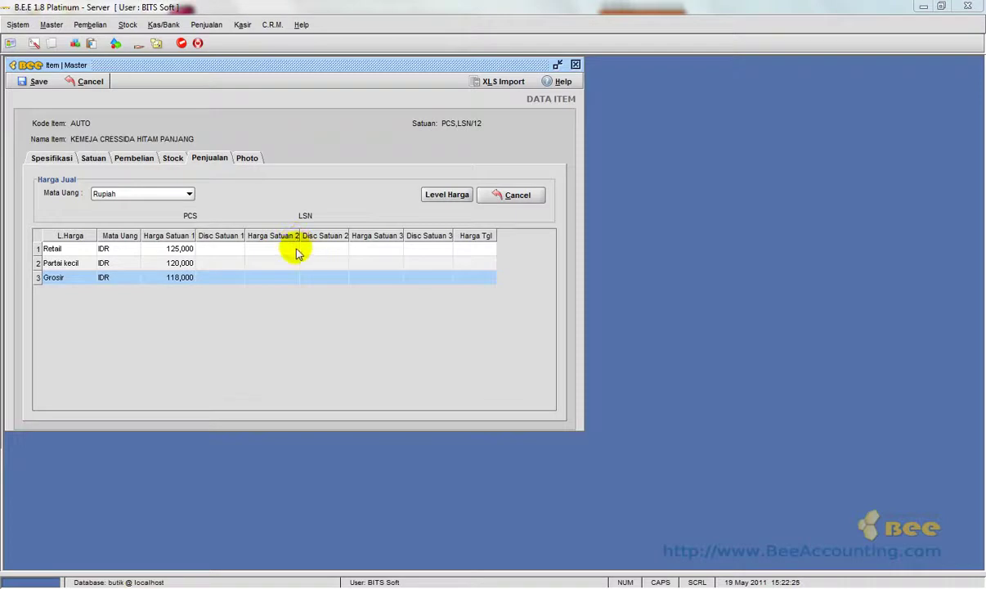
Fill Harga Satuan 2 with 1480000 (Retail), 1430000 (Partai kecil) and 1410000 (Grosir).
{"action": "left_click", "coordinate": [265, 244]}
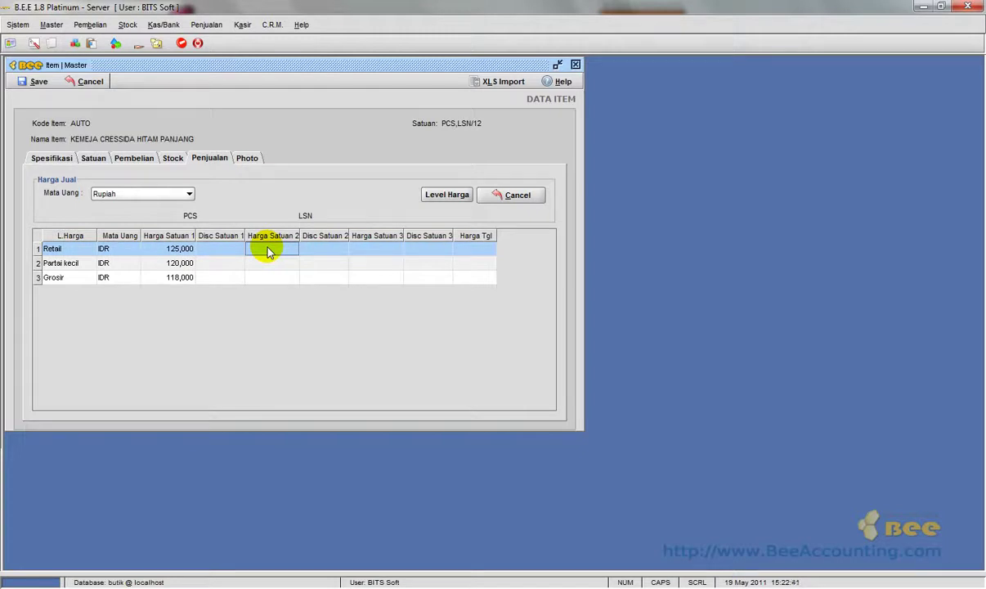
{"action": "type", "text": "1480000"}
{"action": "key", "text": "Return"}
{"action": "left_click", "coordinate": [275, 263]}
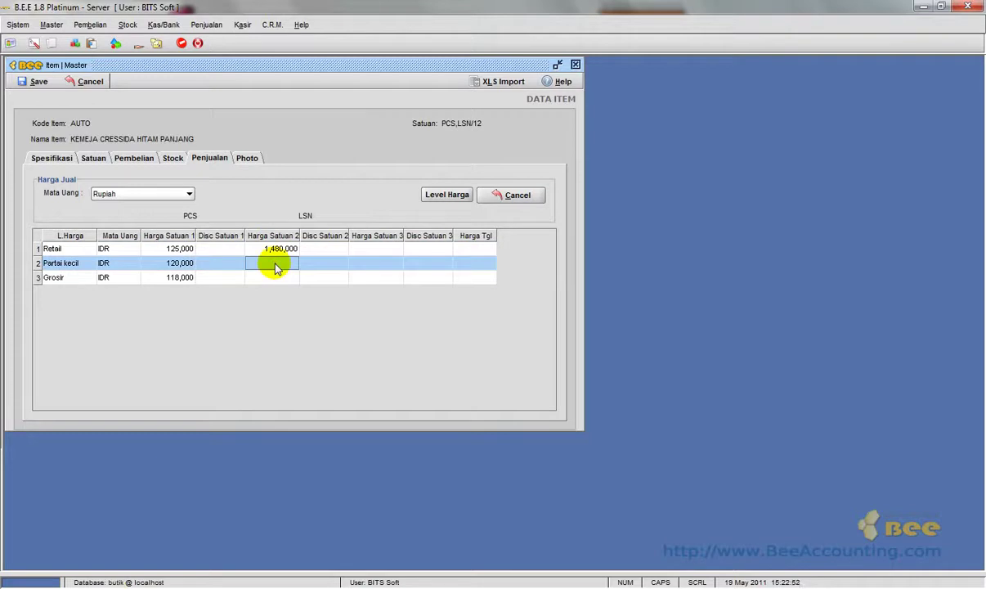
{"action": "type", "text": "1430000"}
{"action": "key", "text": "Tab"}
{"action": "left_click", "coordinate": [279, 276]}
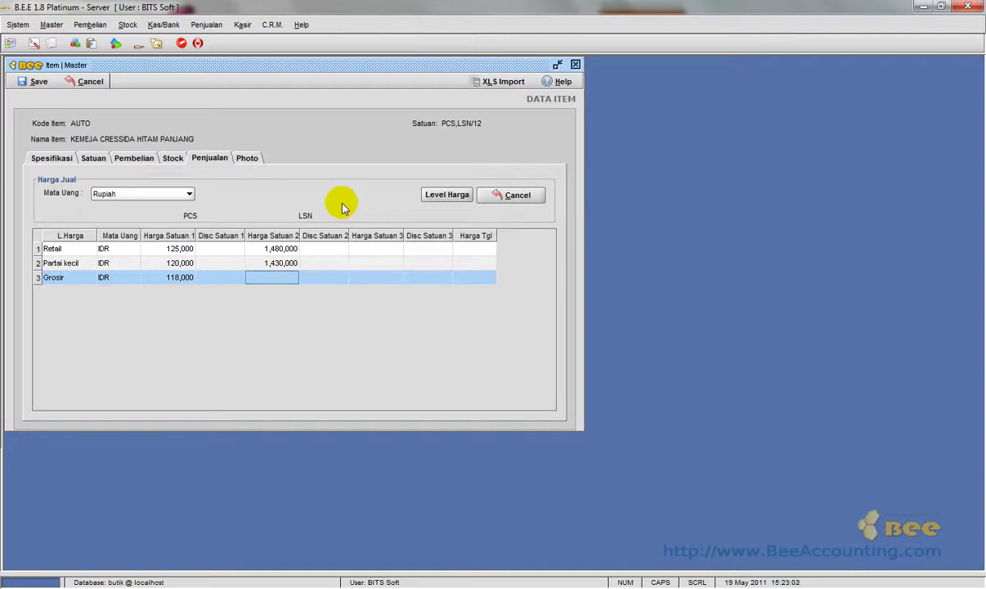
{"action": "type", "text": "141"}
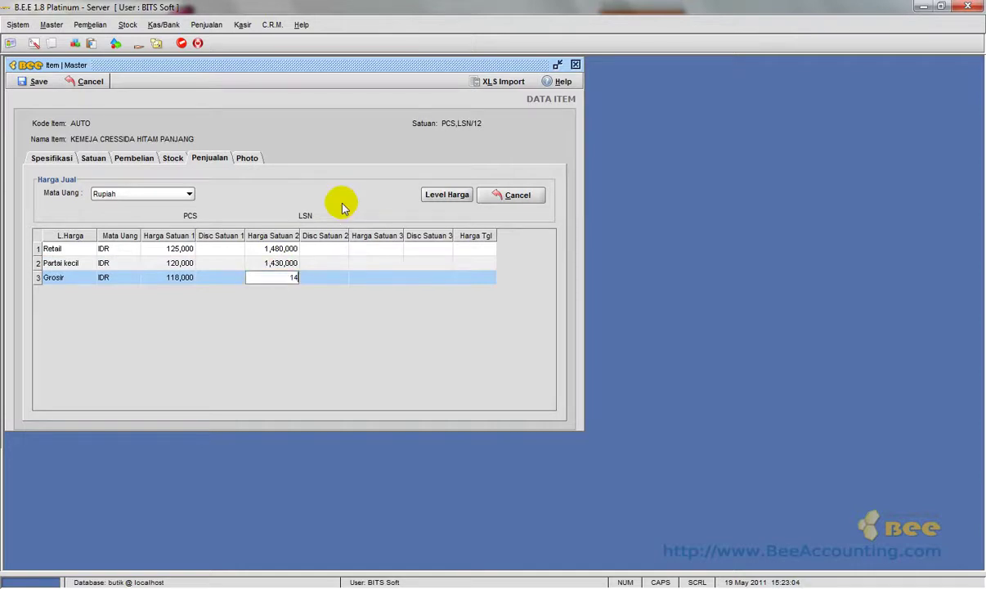
{"action": "type", "text": "0000"}
{"action": "key", "text": "Return"}
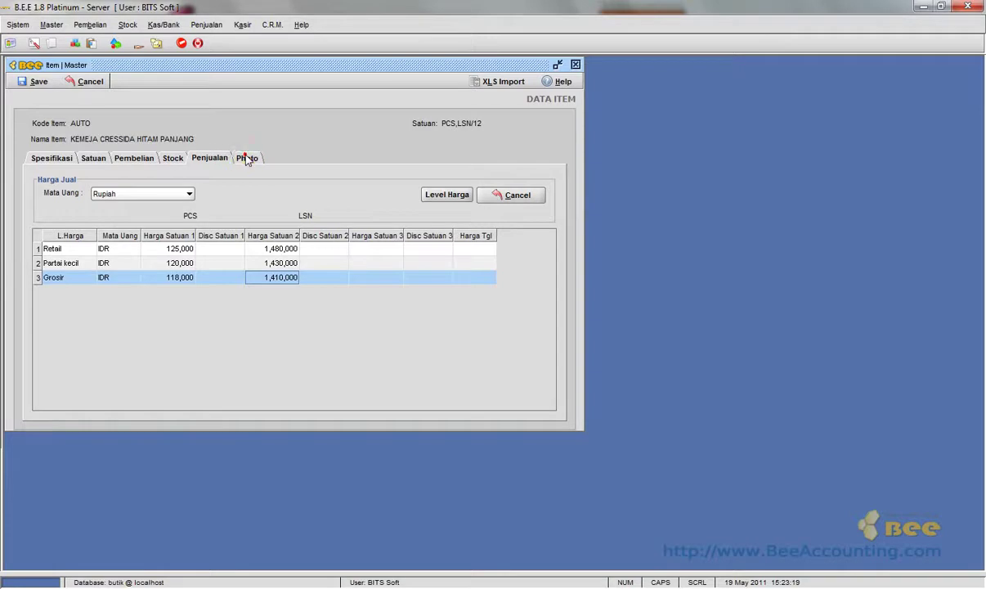
Check the Photo tab, then save the shirt as item 001010 and close its form.
{"action": "left_click", "coordinate": [246, 160]}
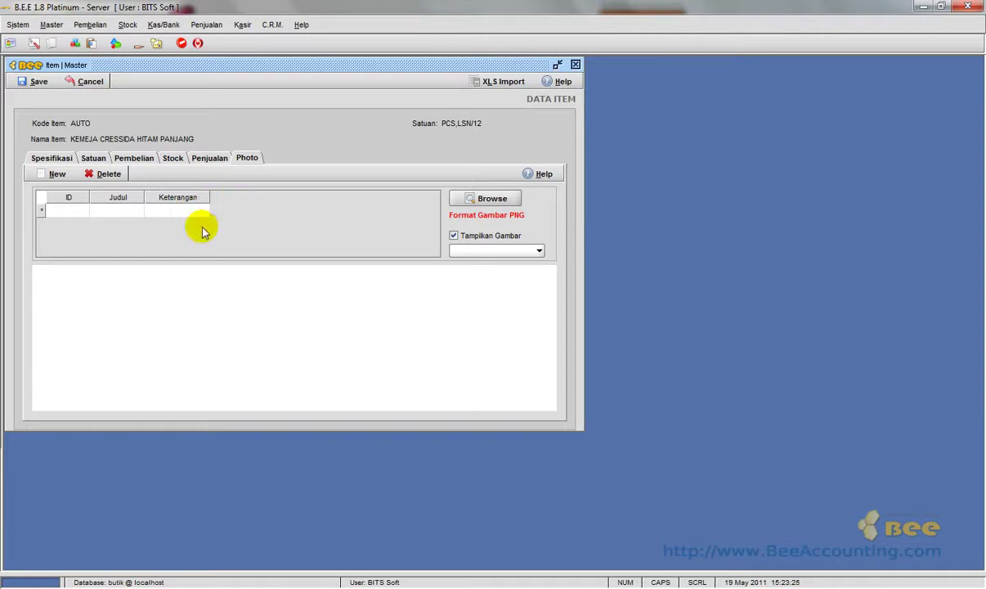
{"action": "left_click", "coordinate": [49, 158]}
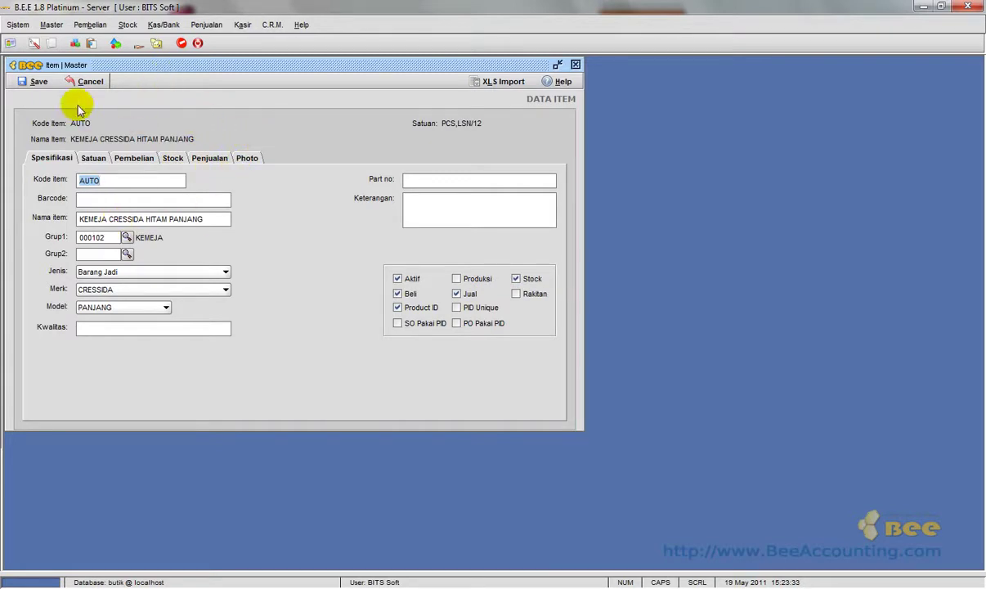
{"action": "left_click", "coordinate": [37, 83]}
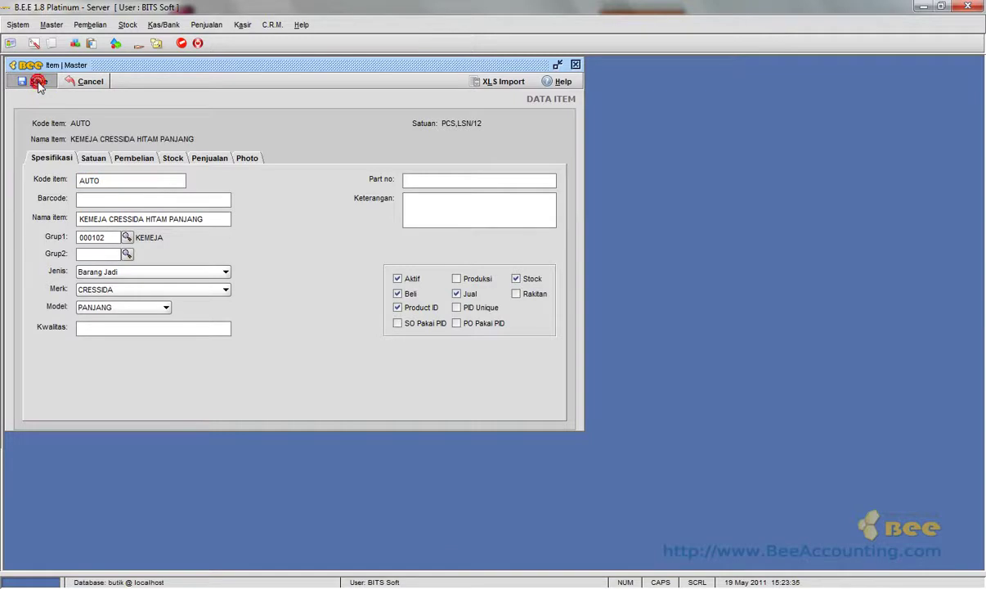
{"action": "left_click", "coordinate": [493, 317]}
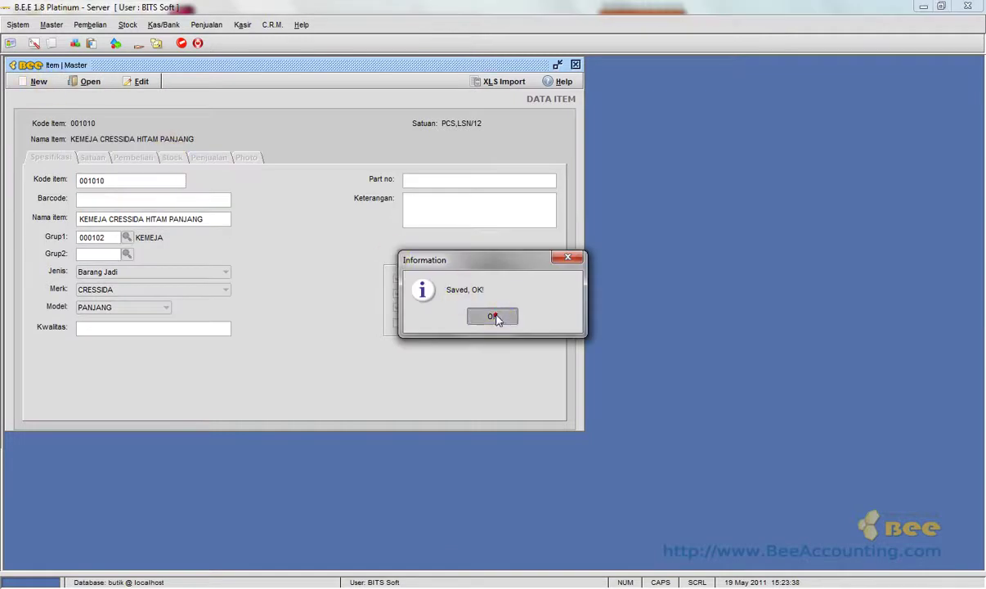
{"action": "left_click", "coordinate": [575, 64]}
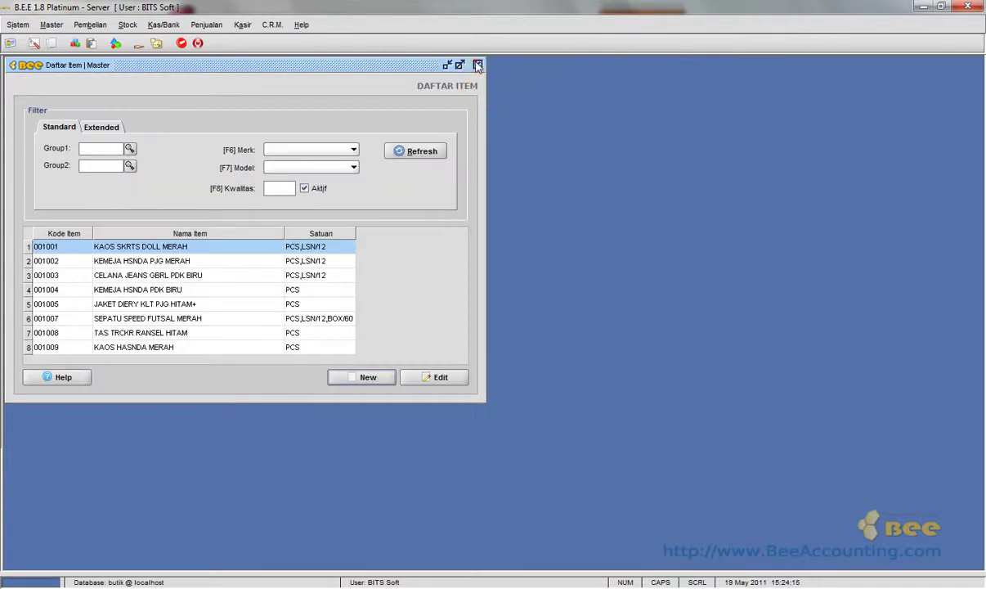
Reopen Daftar Item, verify 001010 KEMEJA CRESSIDA HITAM PANJANG is listed, then close it.
{"action": "left_click", "coordinate": [477, 65]}
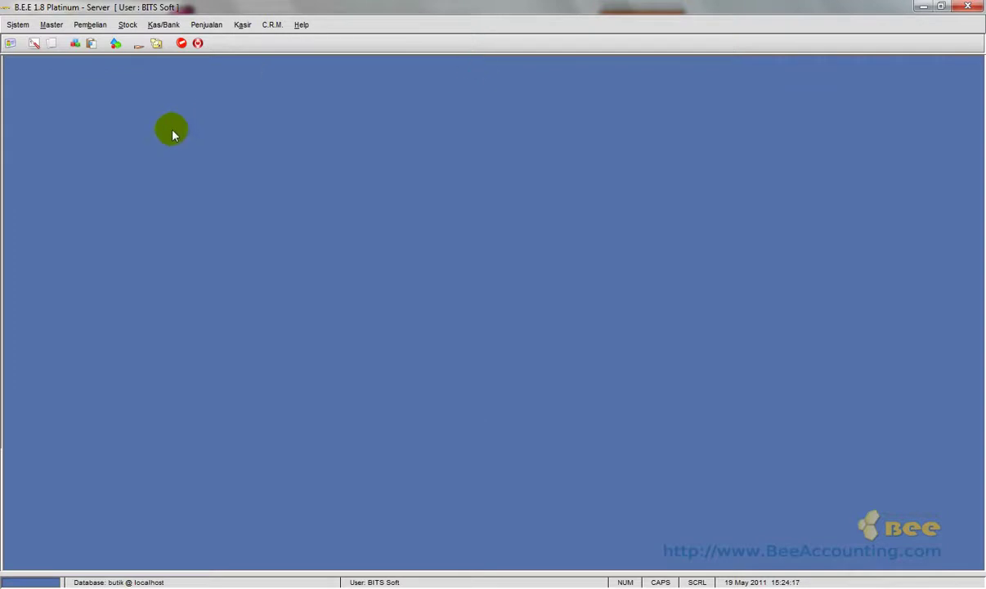
{"action": "left_click", "coordinate": [50, 25]}
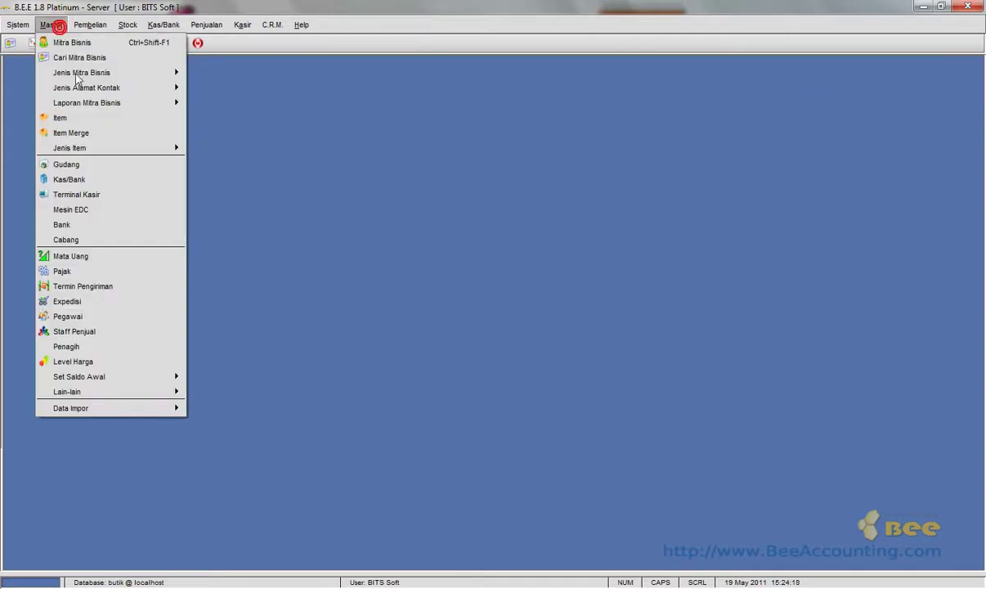
{"action": "left_click", "coordinate": [80, 119]}
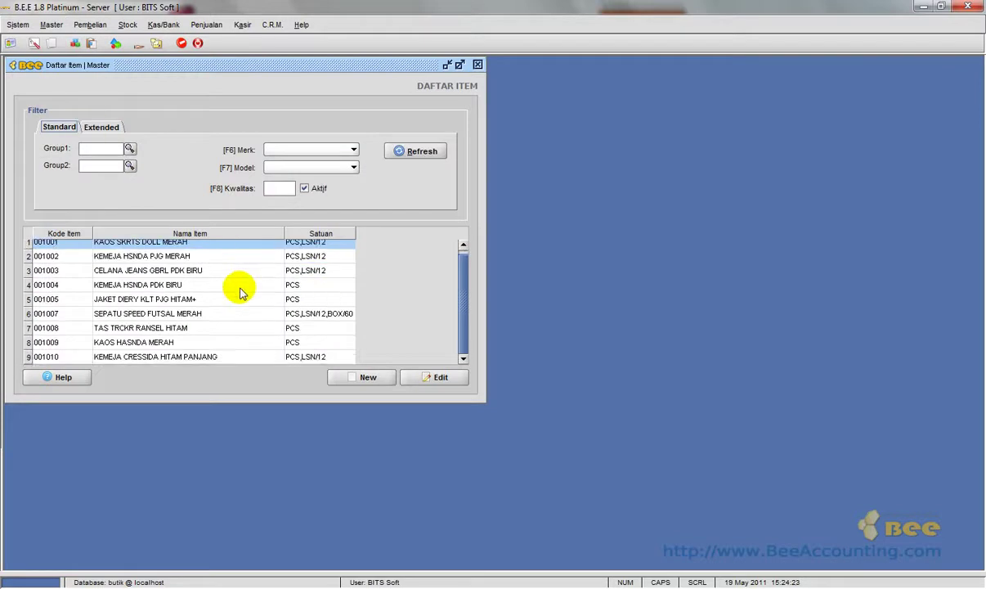
{"action": "left_click", "coordinate": [253, 361]}
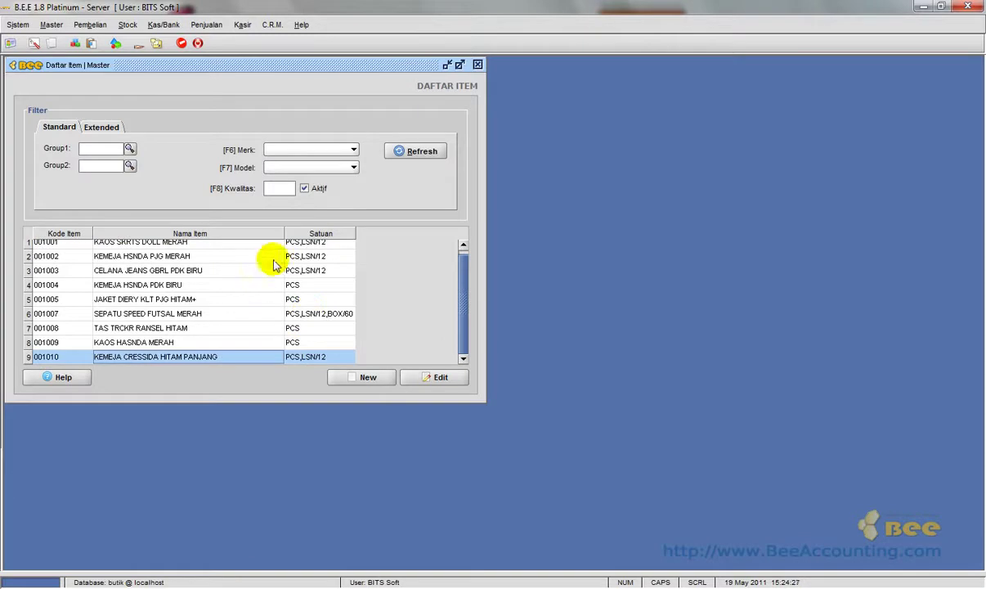
{"action": "left_click", "coordinate": [478, 64]}
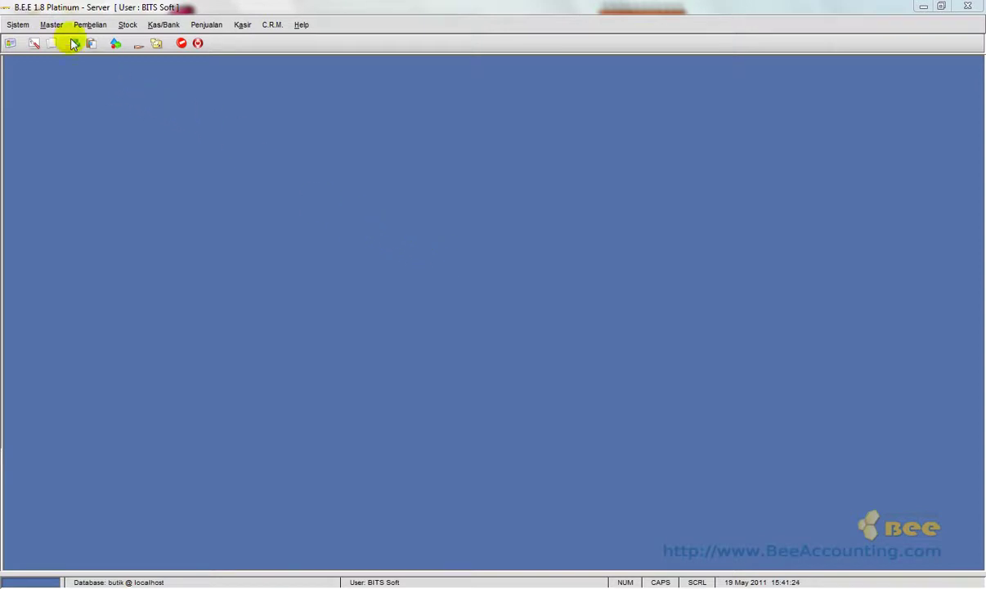
Create a new Mitra Bisnis record with code AUTO and place the cursor in Nama.
{"action": "left_click", "coordinate": [50, 24]}
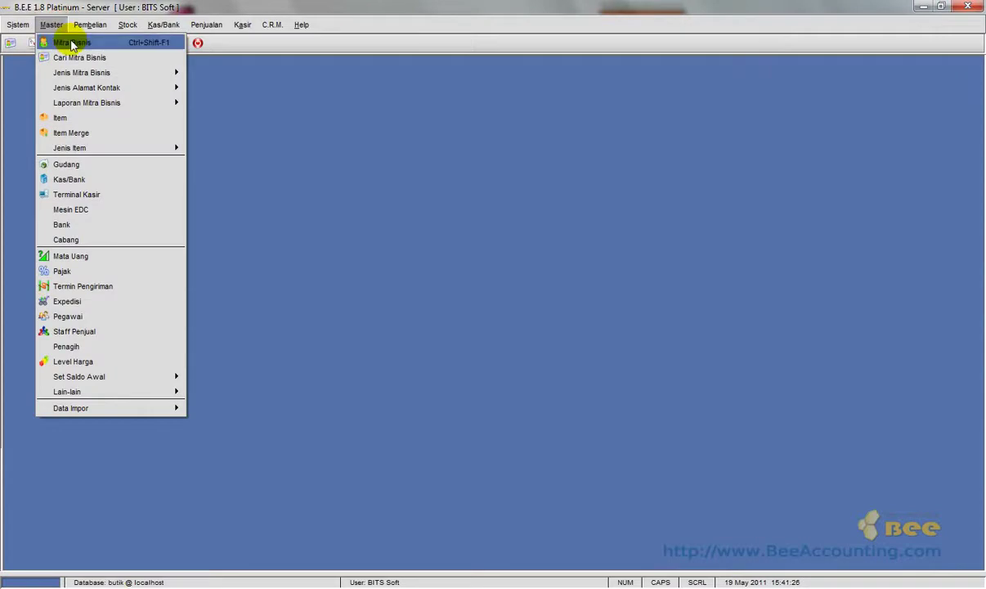
{"action": "left_click", "coordinate": [71, 43]}
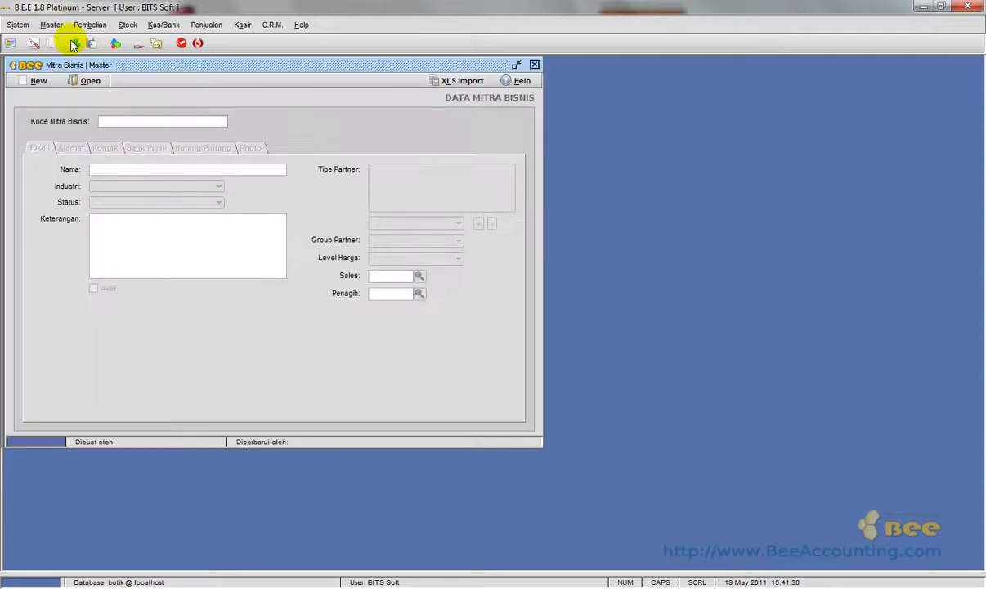
{"action": "left_click", "coordinate": [24, 81]}
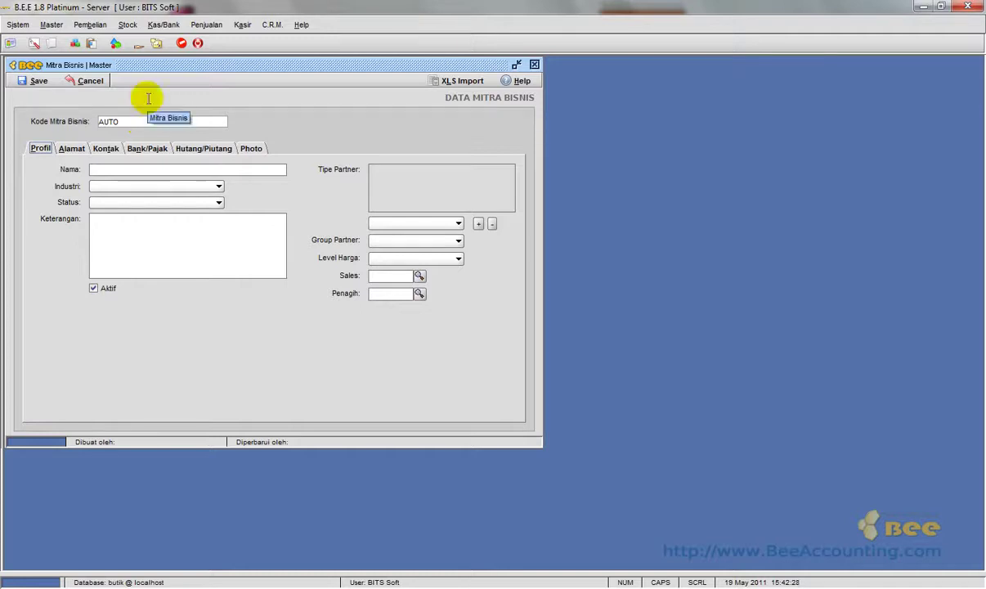
{"action": "left_click", "coordinate": [143, 171]}
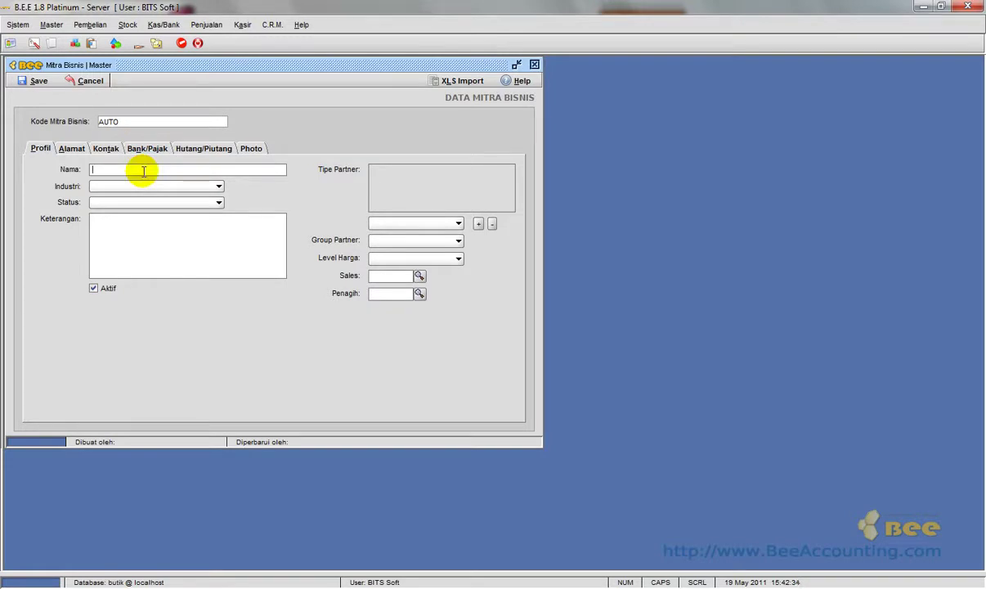
Enter RED SHOP as the name, with industry Fashion/apparel and status Aktif.
{"action": "type", "text": "RED SHOP"}
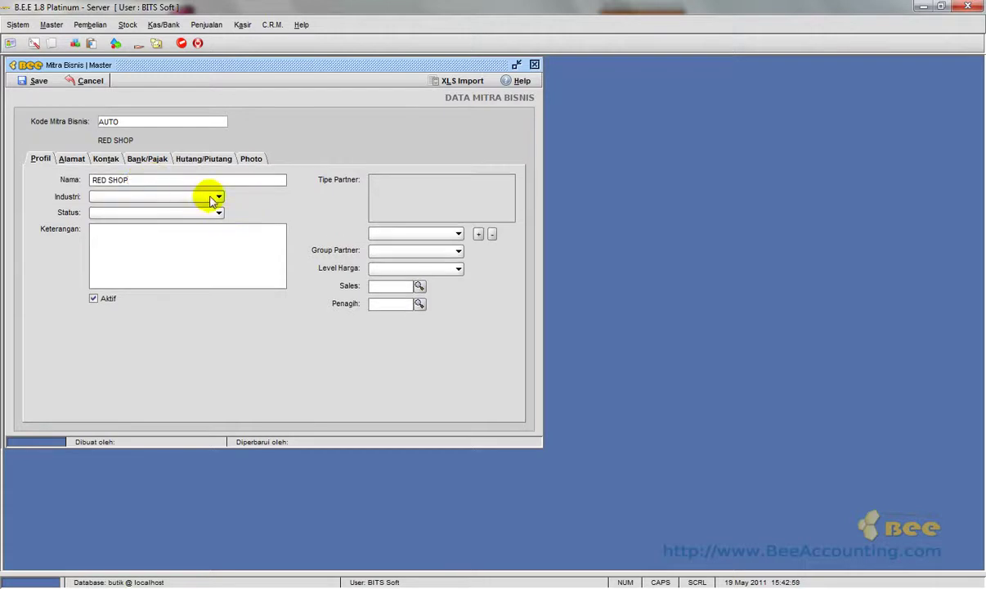
{"action": "left_click", "coordinate": [212, 199]}
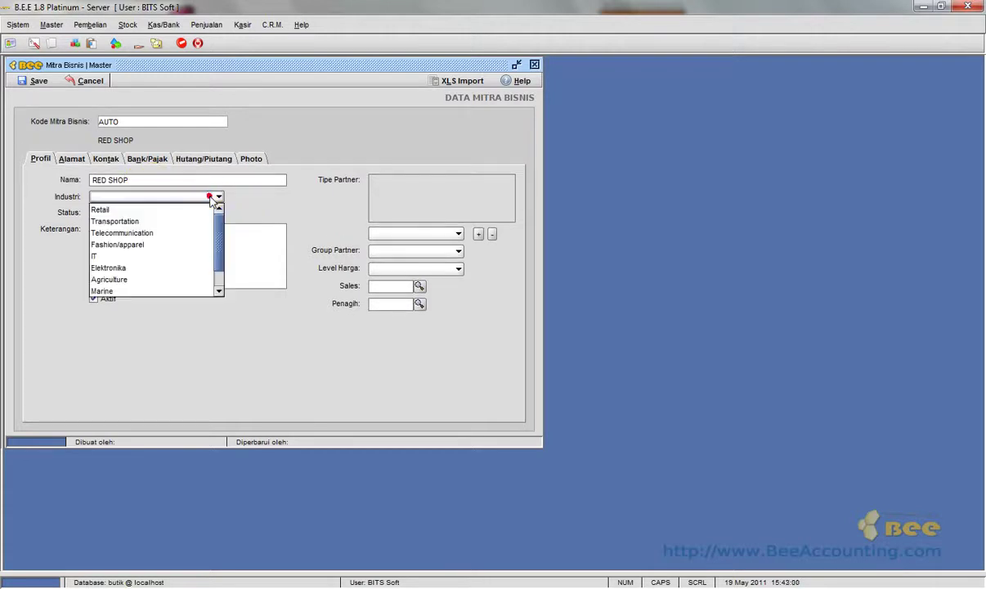
{"action": "left_click", "coordinate": [186, 244]}
{"action": "left_click", "coordinate": [190, 213]}
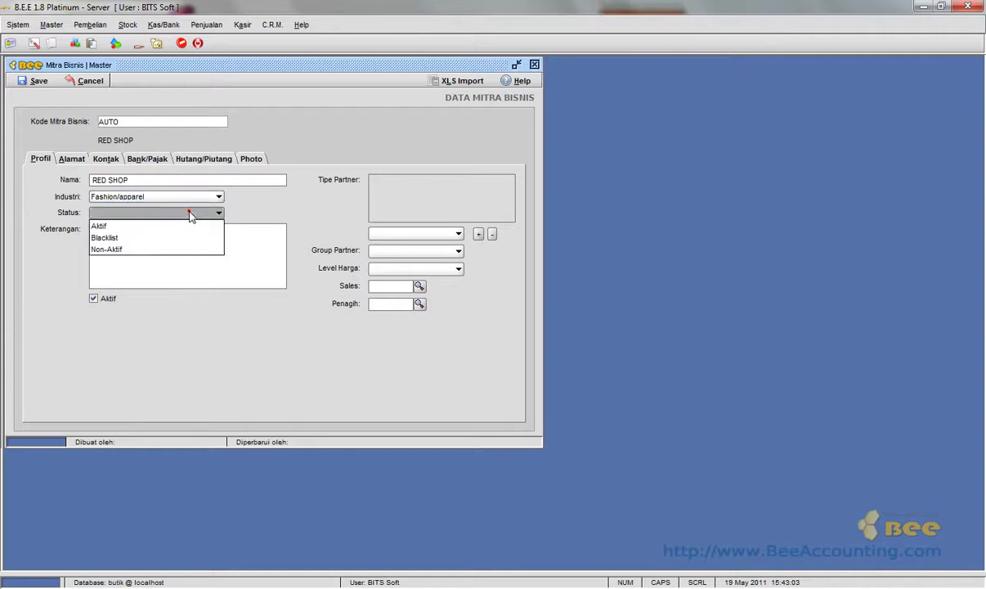
{"action": "left_click", "coordinate": [167, 225]}
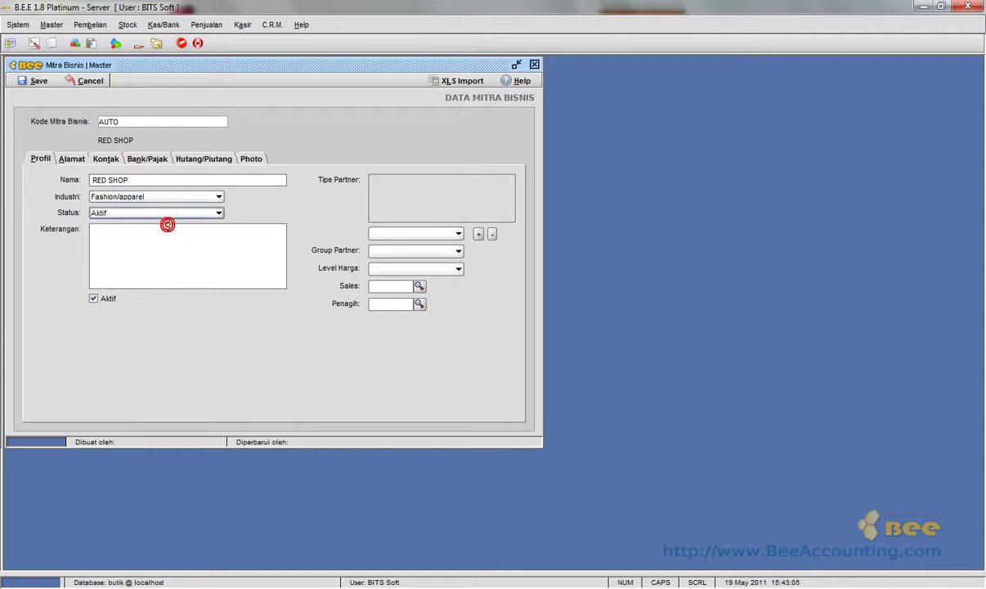
{"action": "left_click", "coordinate": [181, 234]}
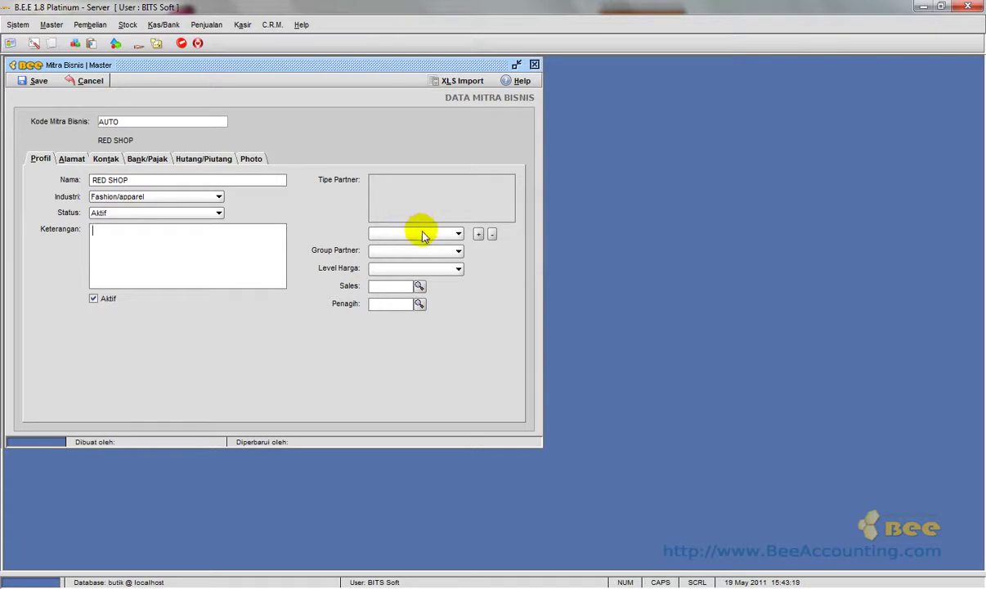
{"action": "left_click", "coordinate": [422, 233]}
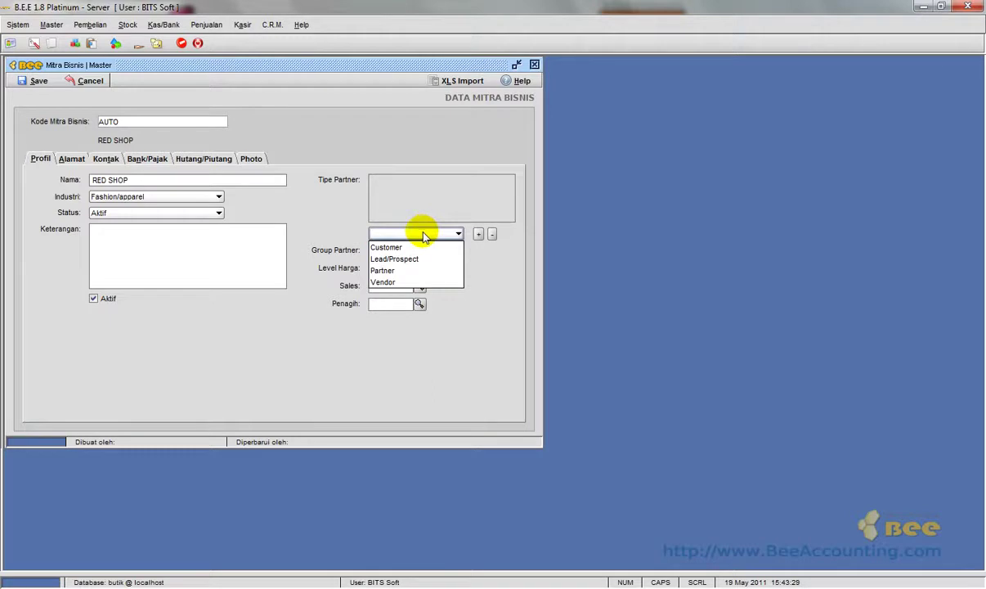
Add Vendor and Customer to RED SHOP's partner types.
{"action": "left_click", "coordinate": [436, 283]}
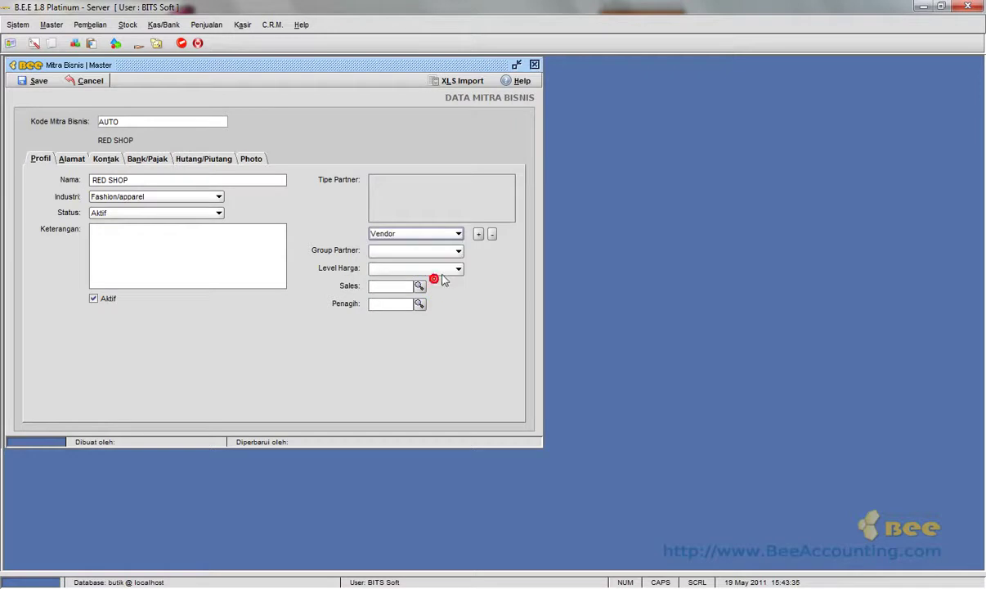
{"action": "left_click", "coordinate": [477, 234]}
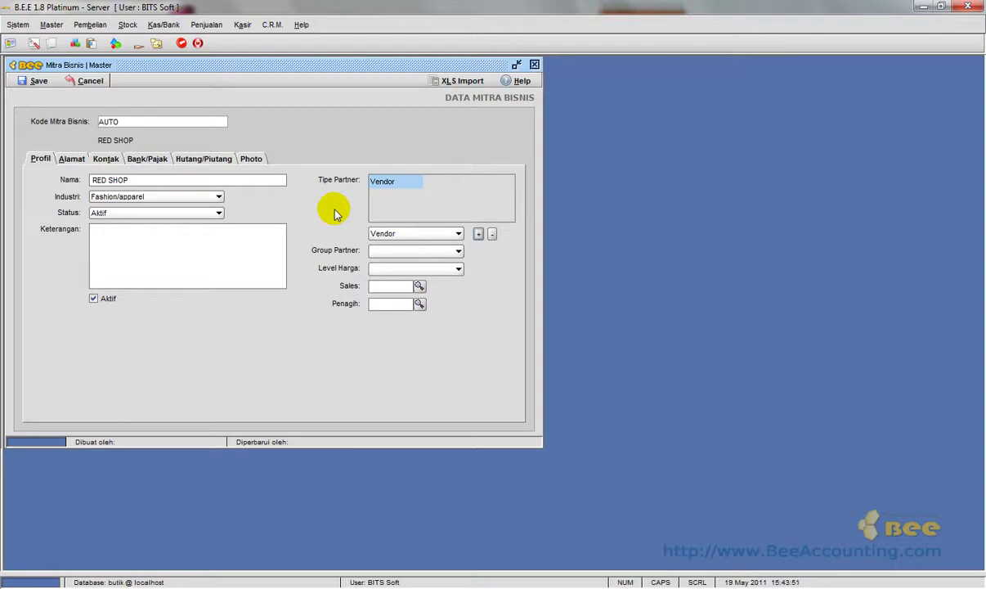
{"action": "left_click", "coordinate": [397, 233]}
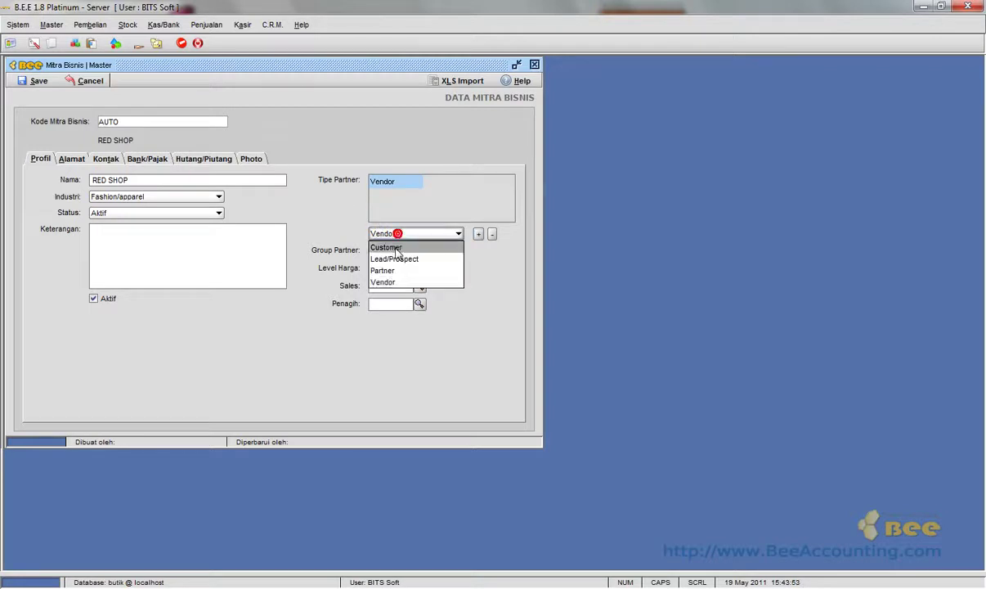
{"action": "left_click", "coordinate": [398, 248]}
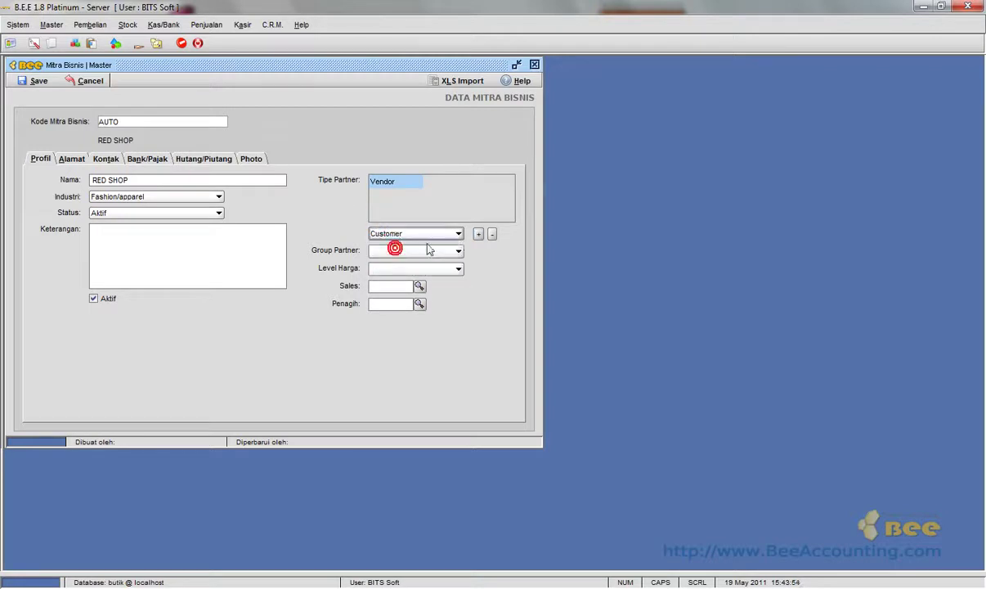
{"action": "left_click", "coordinate": [478, 235]}
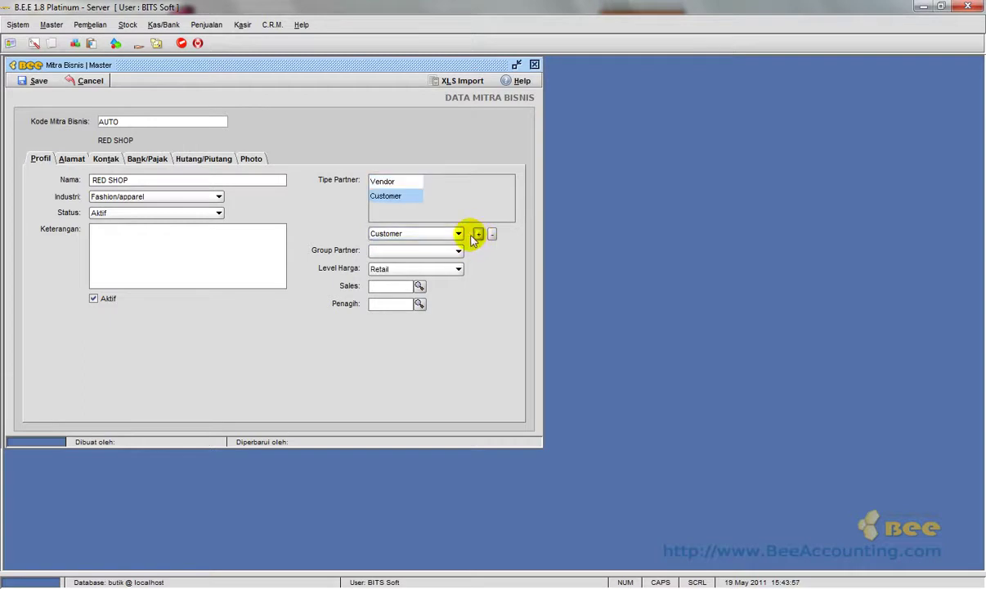
Assign group Partai/Grosir and price level Partai kecil.
{"action": "left_click", "coordinate": [457, 250]}
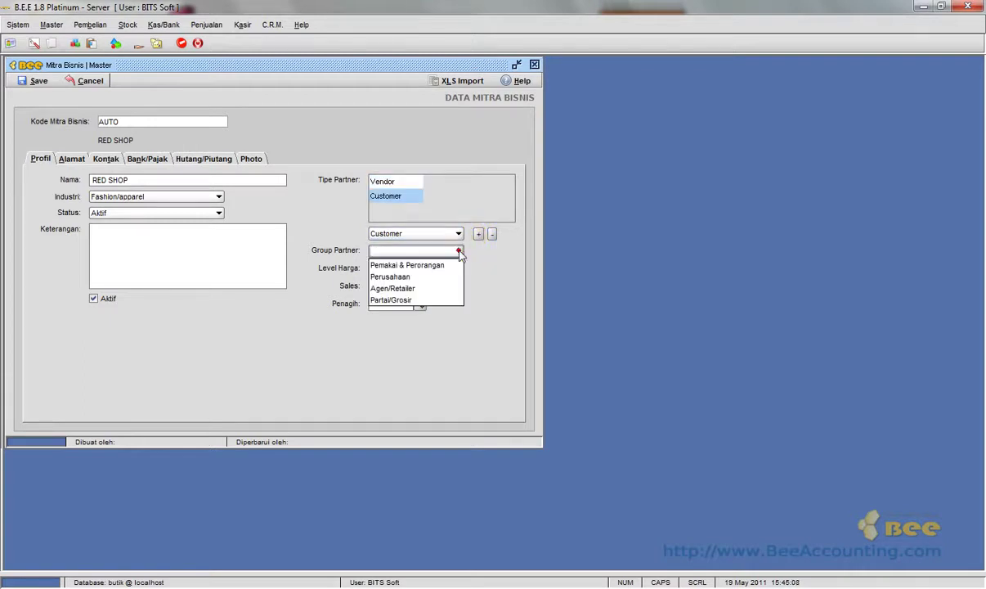
{"action": "left_click", "coordinate": [440, 300]}
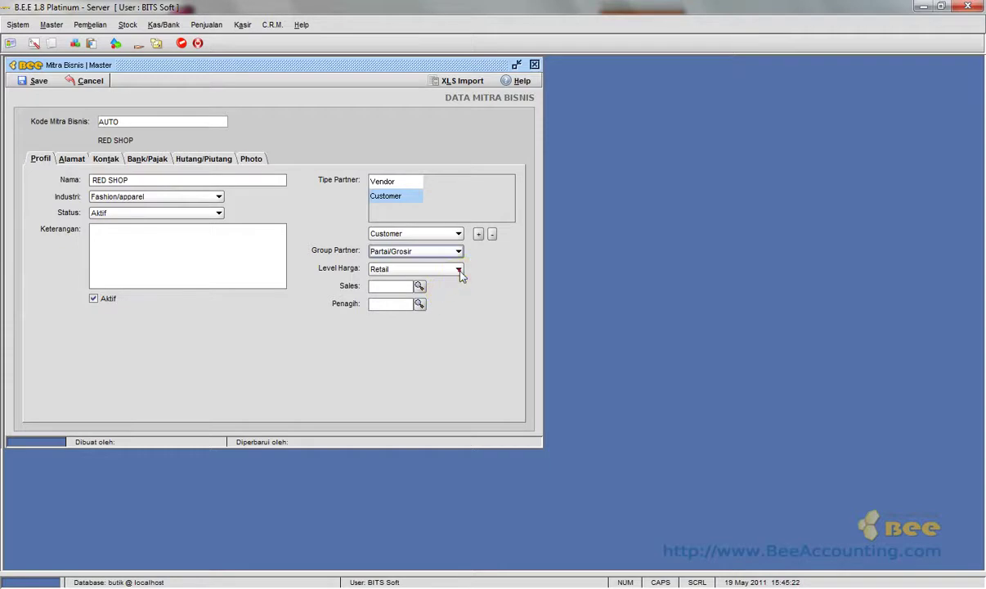
{"action": "left_click", "coordinate": [459, 270]}
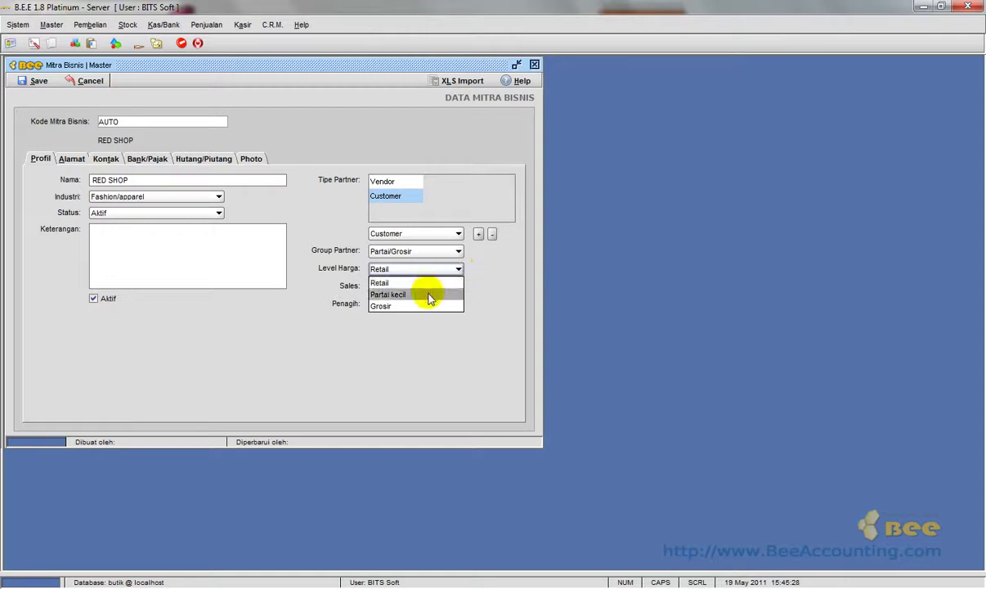
{"action": "left_click", "coordinate": [427, 293]}
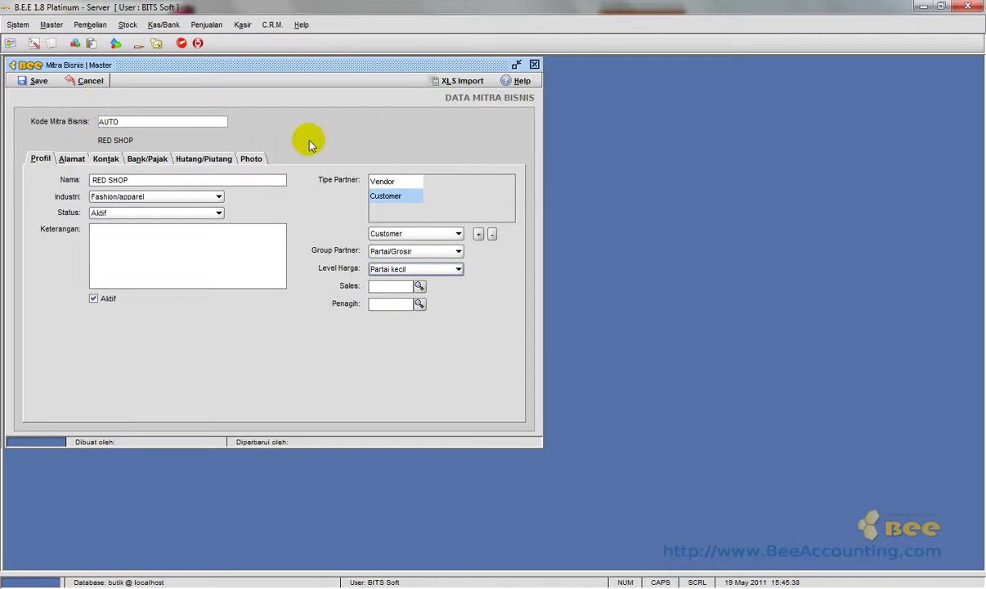
{"action": "left_click", "coordinate": [73, 161]}
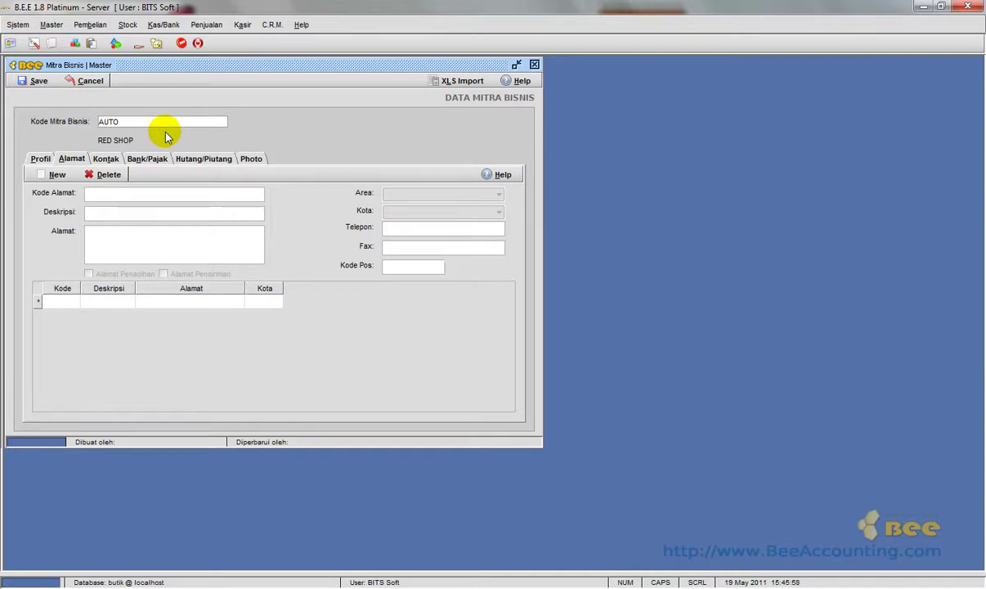
{"action": "left_click", "coordinate": [57, 176]}
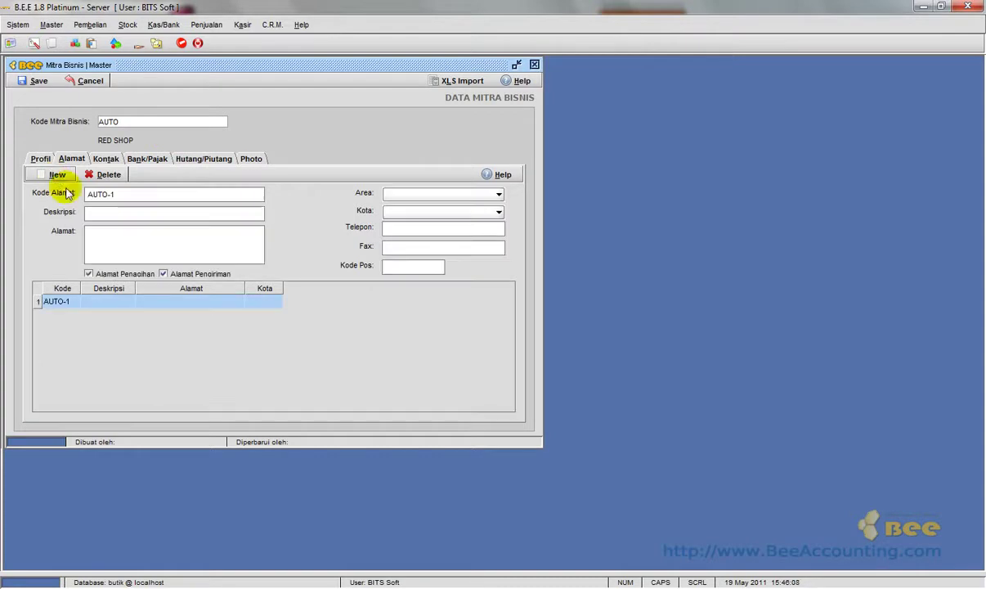
{"action": "left_click_drag", "start_coordinate": [155, 195], "coordinate": [86, 193]}
{"action": "double_click", "coordinate": [131, 194]}
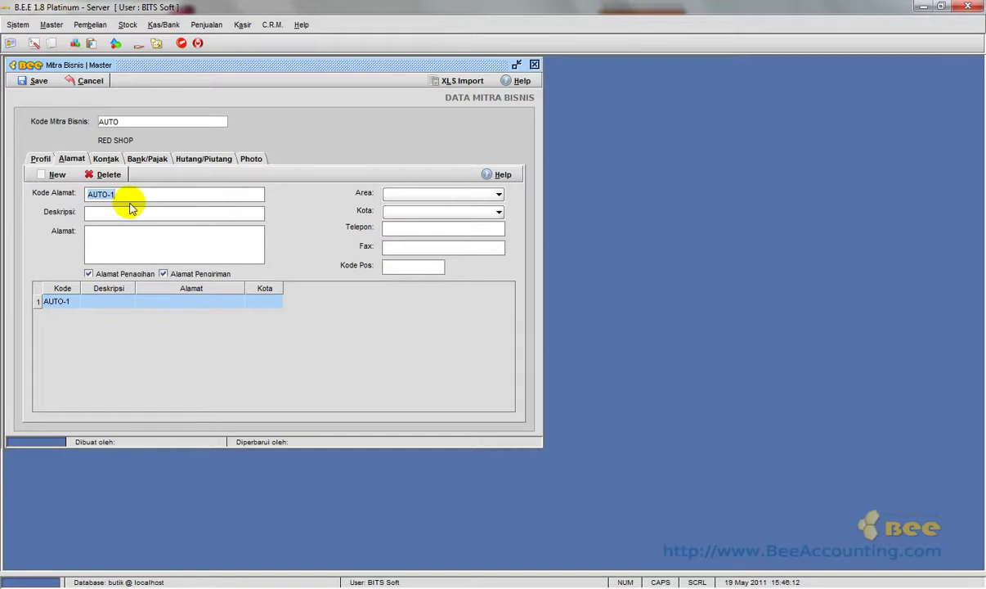
{"action": "left_click", "coordinate": [138, 213]}
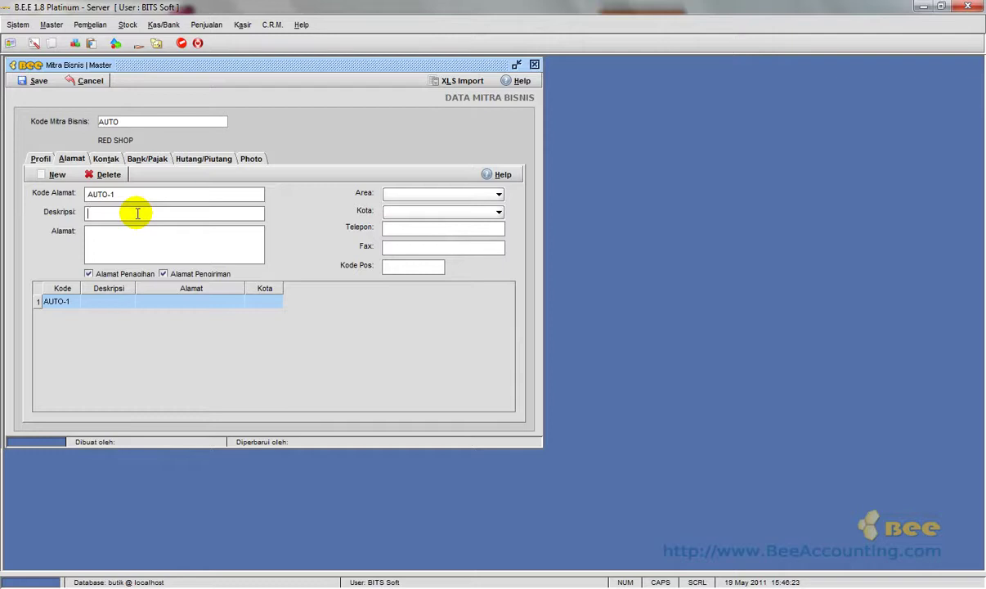
{"action": "type", "text": "GUDANG"}
{"action": "left_click", "coordinate": [139, 238]}
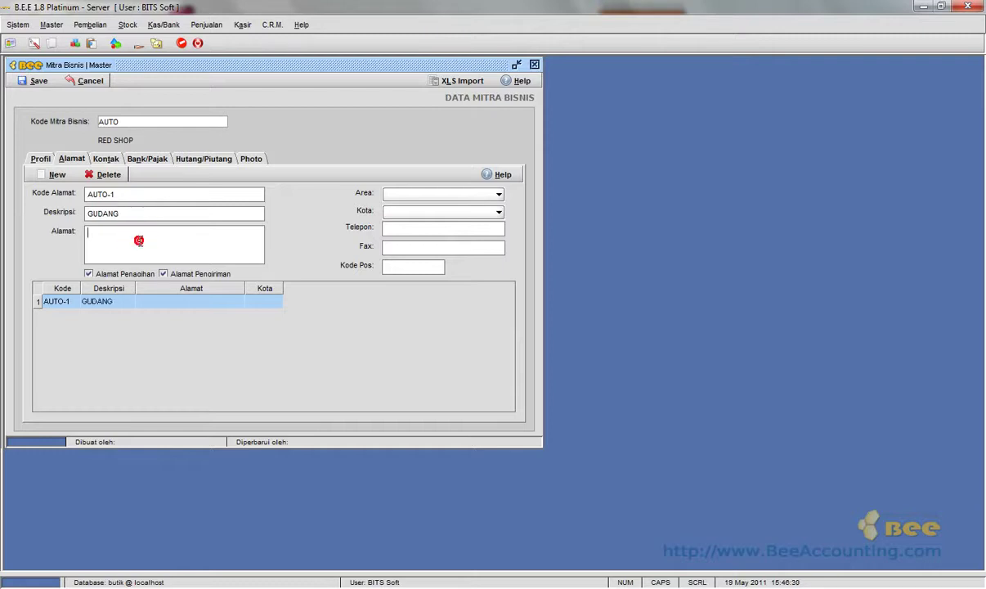
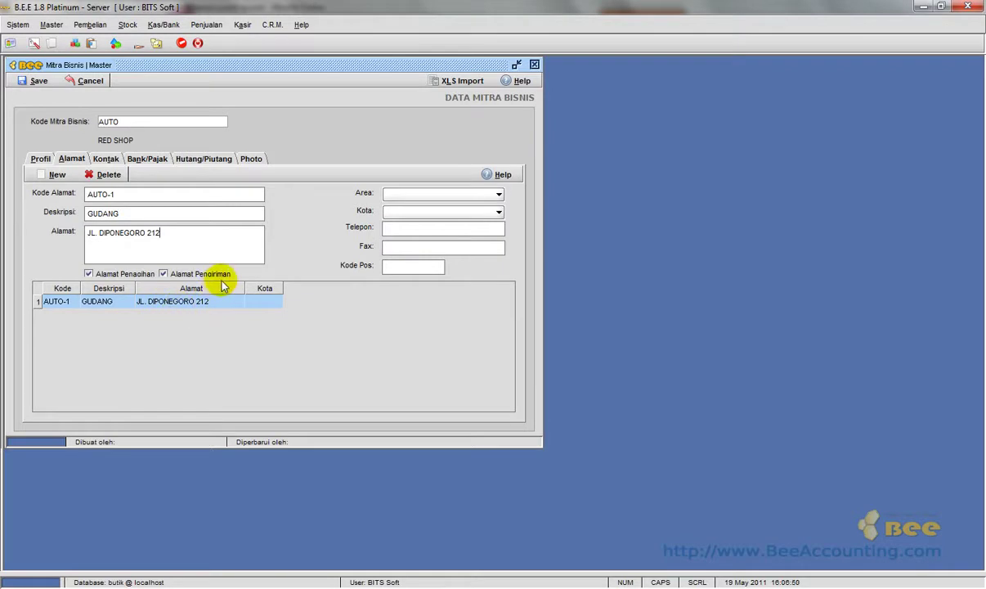
{"action": "left_click", "coordinate": [411, 196]}
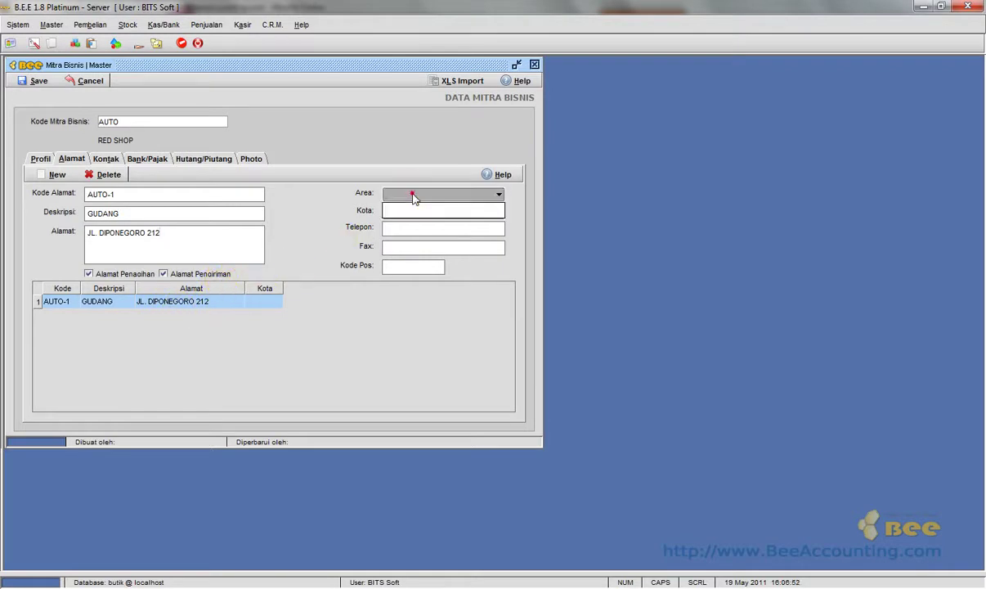
{"action": "left_click", "coordinate": [426, 197]}
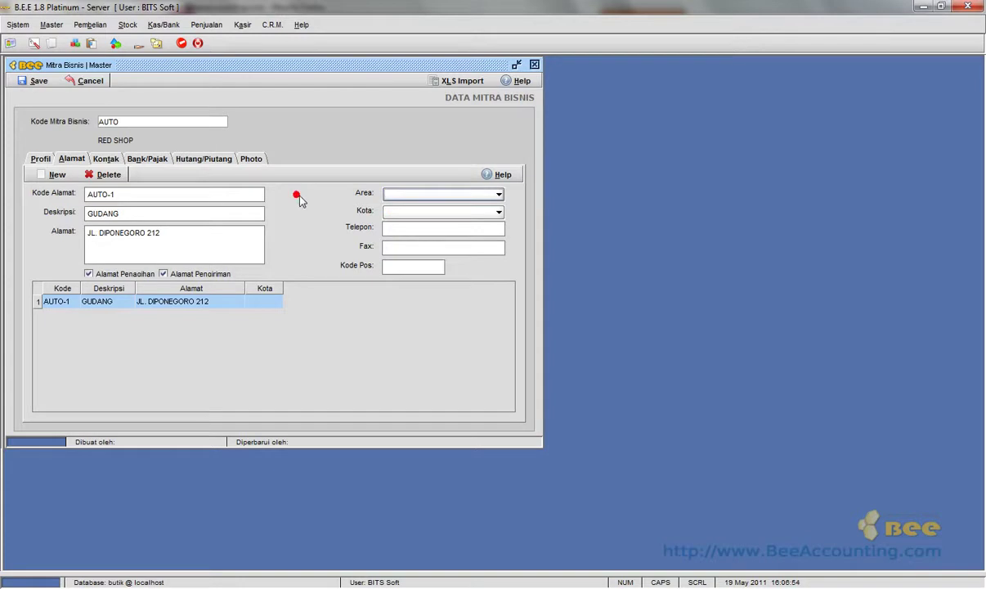
{"action": "left_click", "coordinate": [51, 26]}
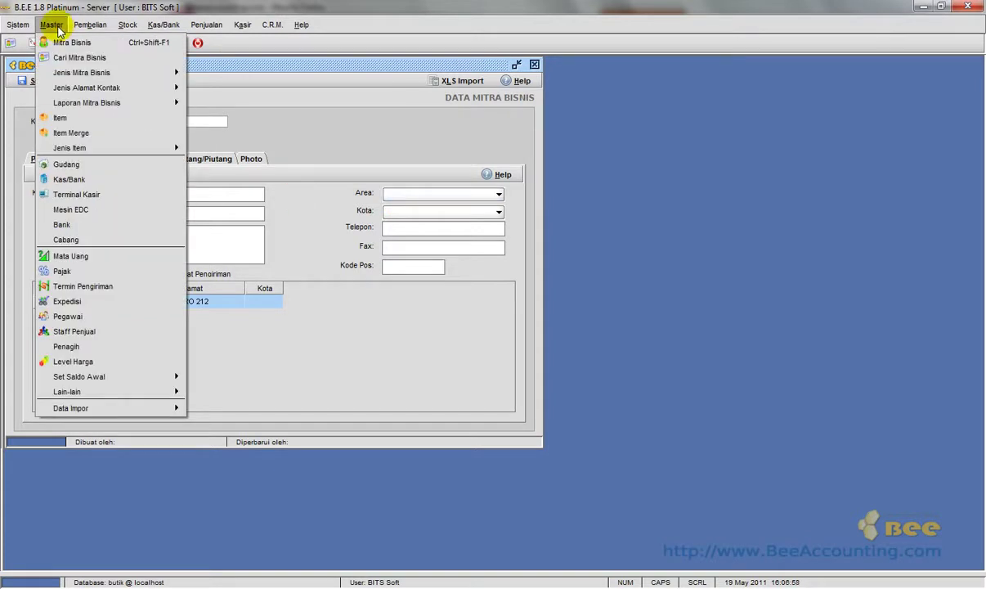
Add area code 0001 named 'SURABAYA TIMUR' in the Area master, save it, and close the list.
{"action": "mouse_move", "coordinate": [88, 87]}
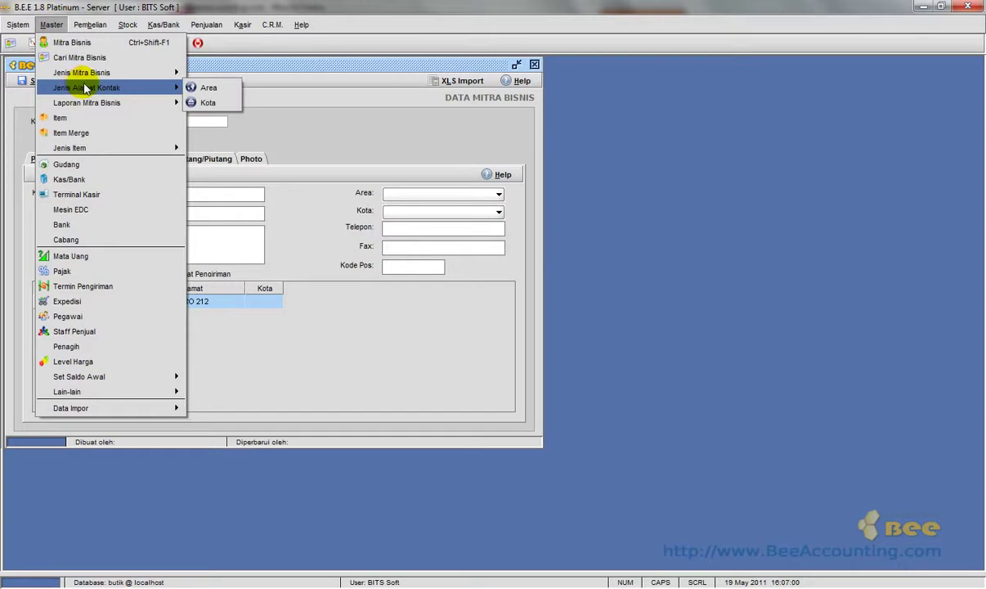
{"action": "left_click", "coordinate": [209, 86]}
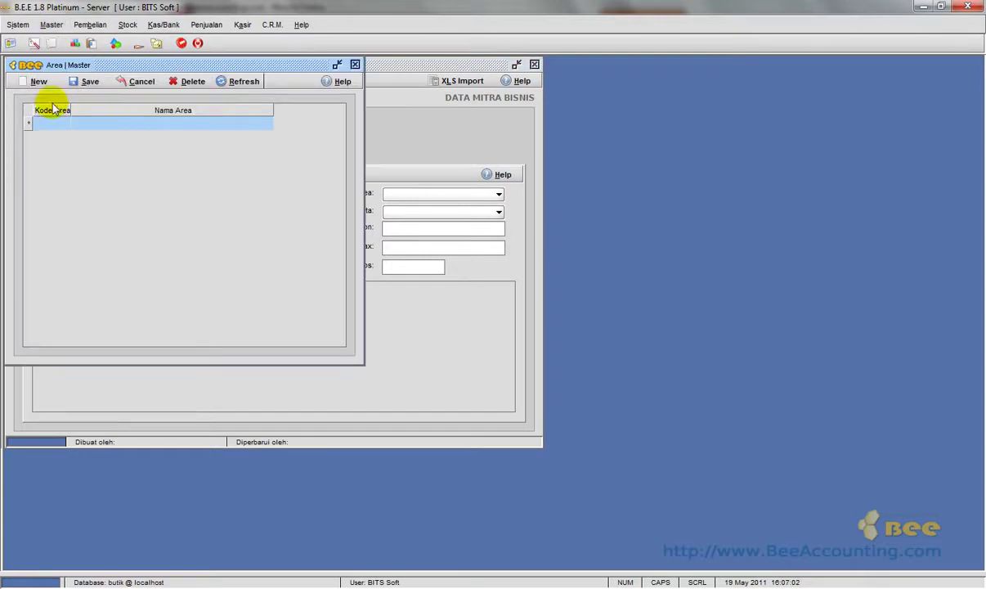
{"action": "left_click", "coordinate": [41, 81]}
{"action": "left_click", "coordinate": [47, 121]}
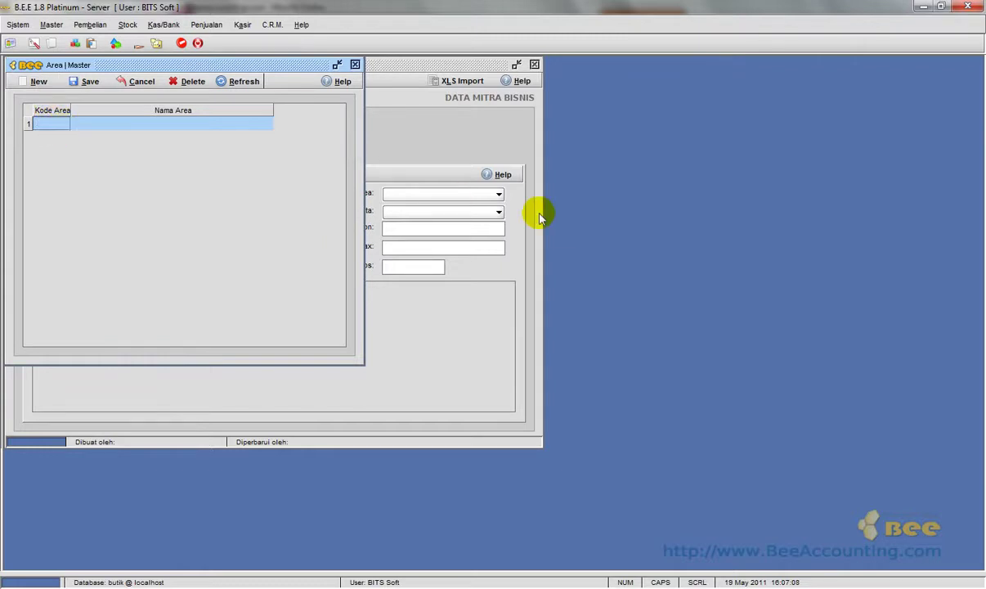
{"action": "type", "text": "0001"}
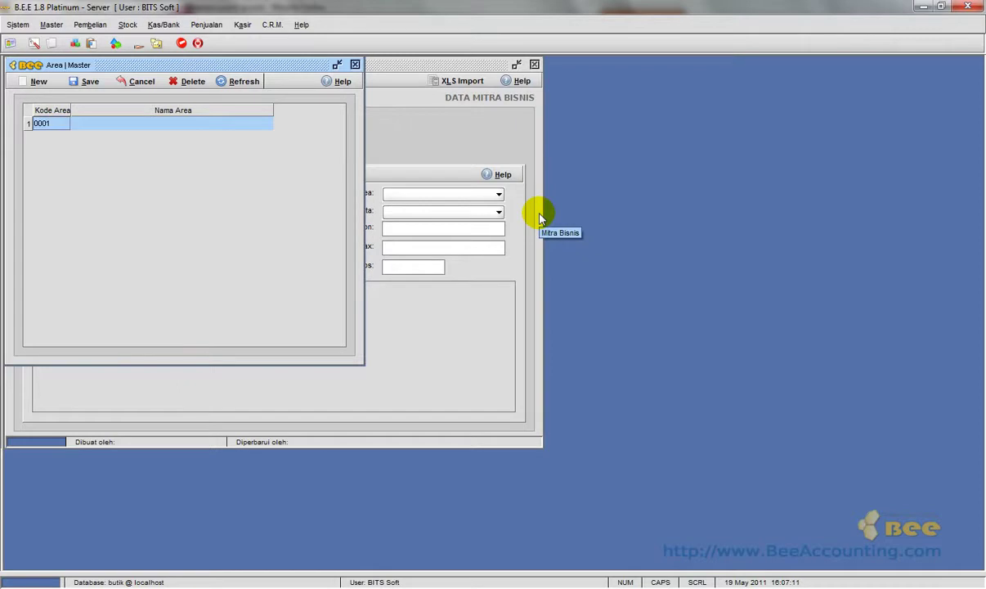
{"action": "key", "text": "Tab"}
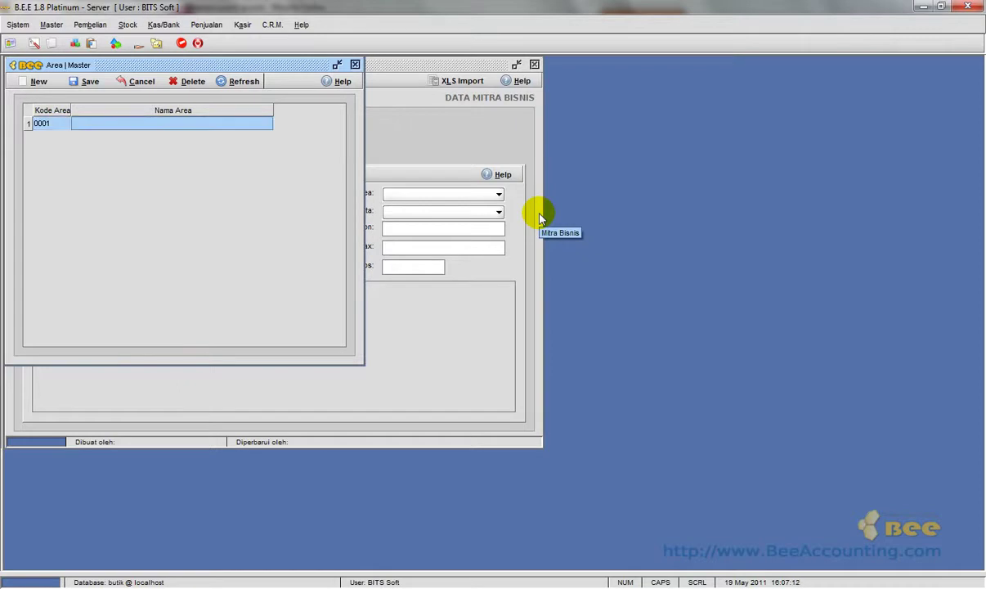
{"action": "type", "text": "SURA"}
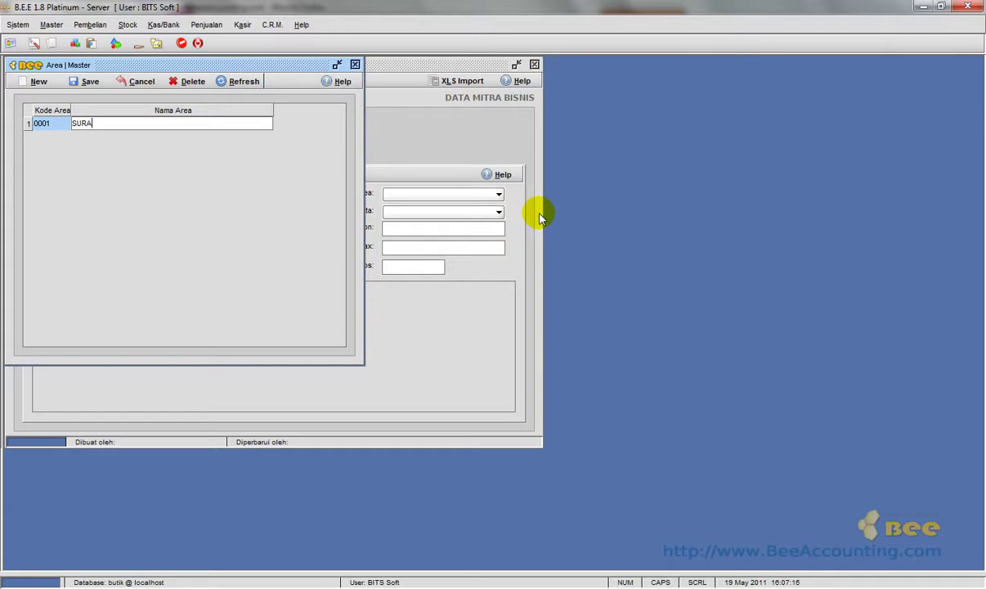
{"action": "type", "text": "BAYA TIMUR"}
{"action": "key", "text": "Return"}
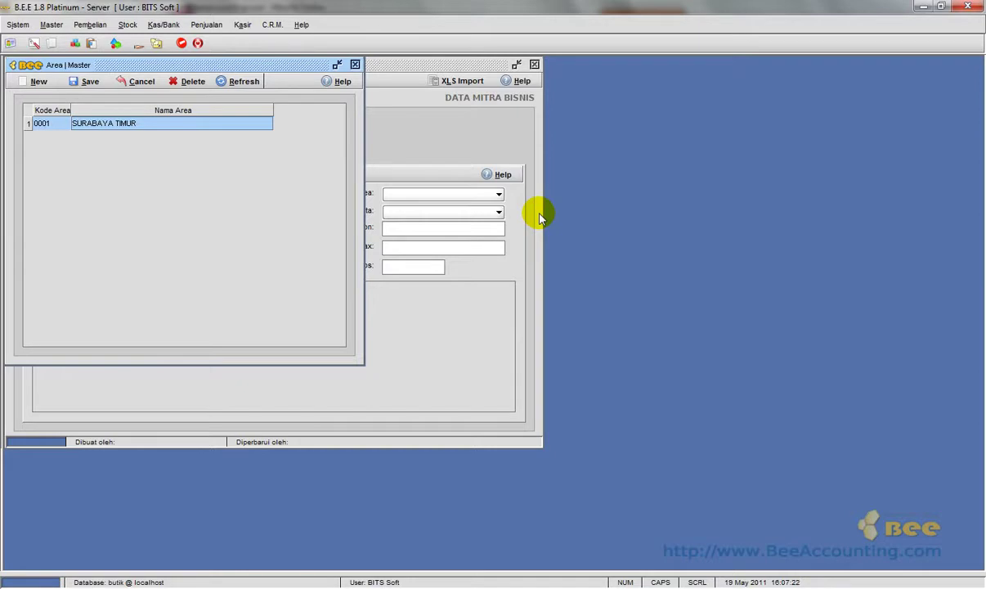
{"action": "left_click", "coordinate": [87, 82]}
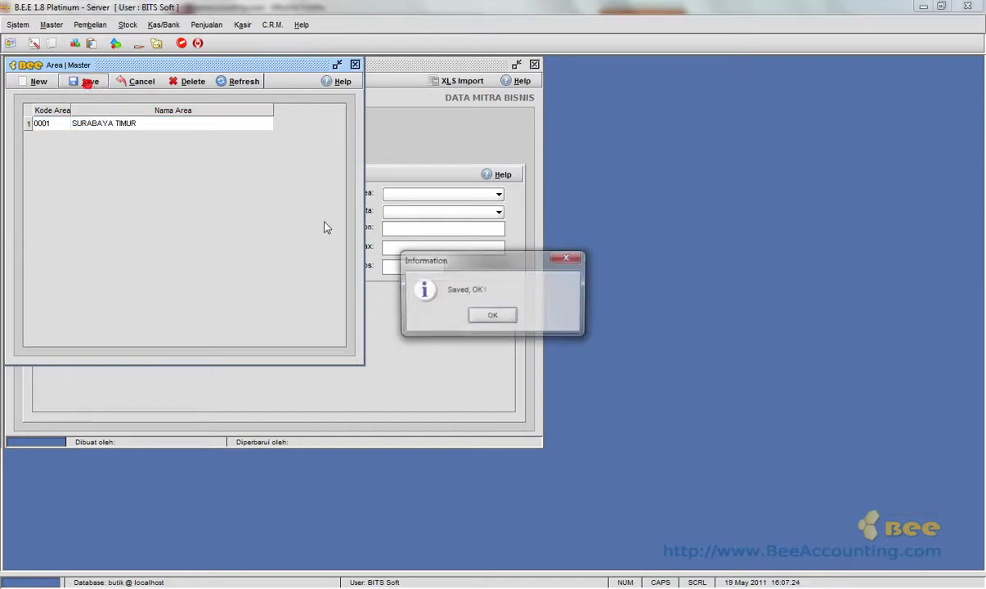
{"action": "left_click", "coordinate": [492, 314]}
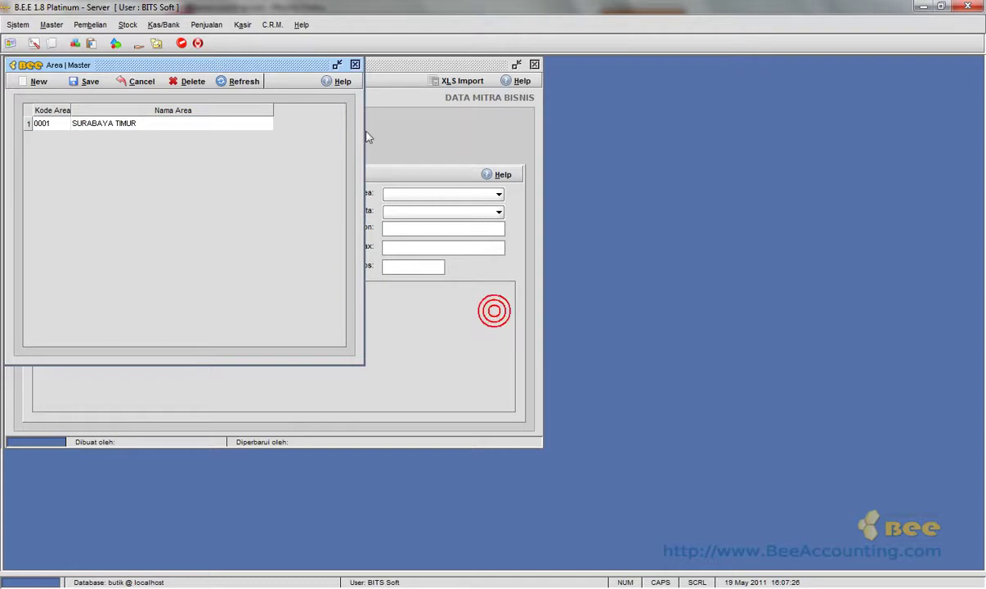
{"action": "left_click", "coordinate": [355, 65]}
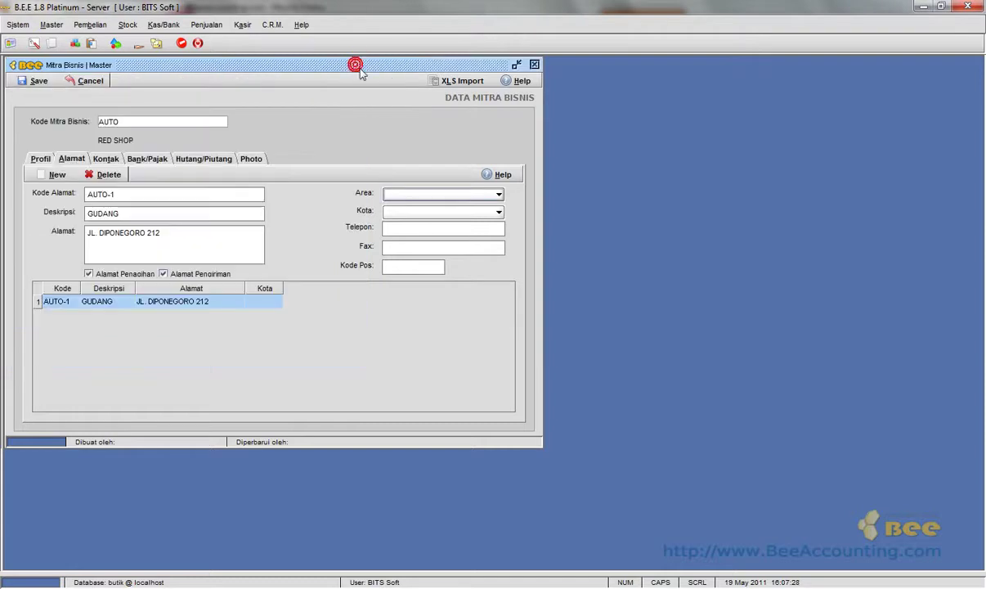
Set the GUDANG address area to SURABAYA TIMUR and its city to Surabaya.
{"action": "left_click", "coordinate": [437, 195]}
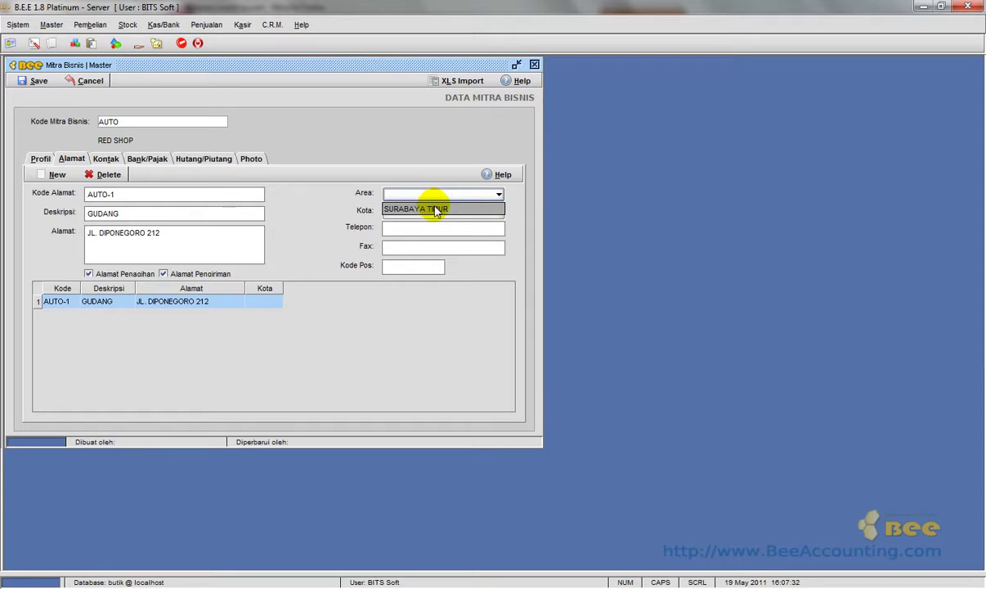
{"action": "left_click", "coordinate": [437, 210]}
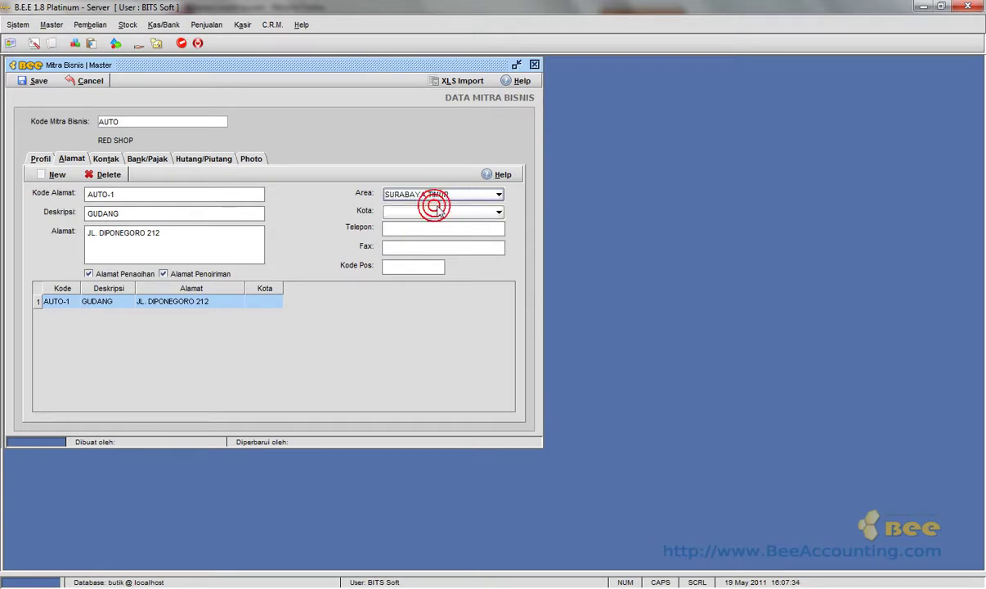
{"action": "left_click", "coordinate": [466, 214]}
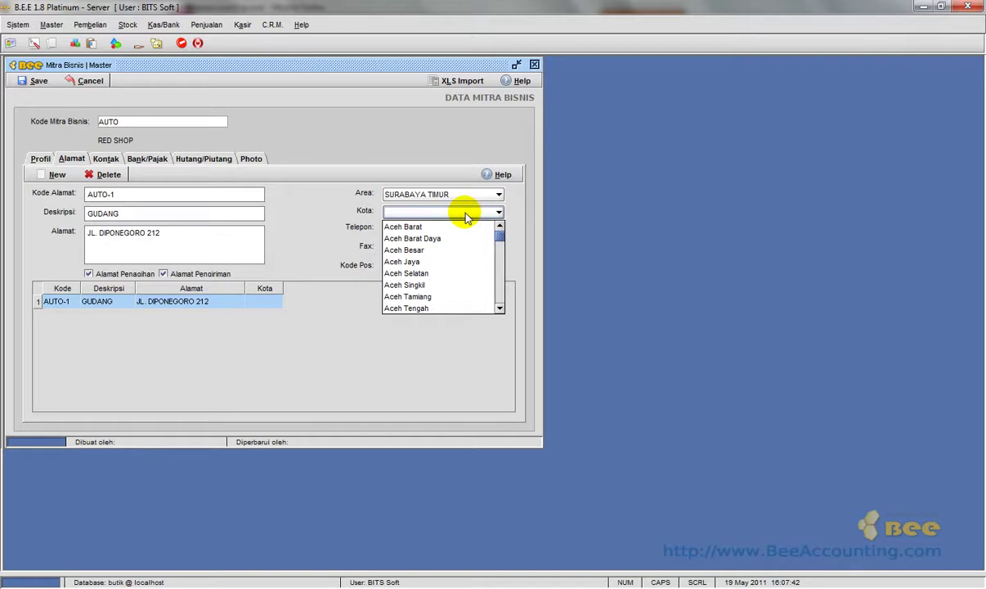
{"action": "type", "text": "sur"}
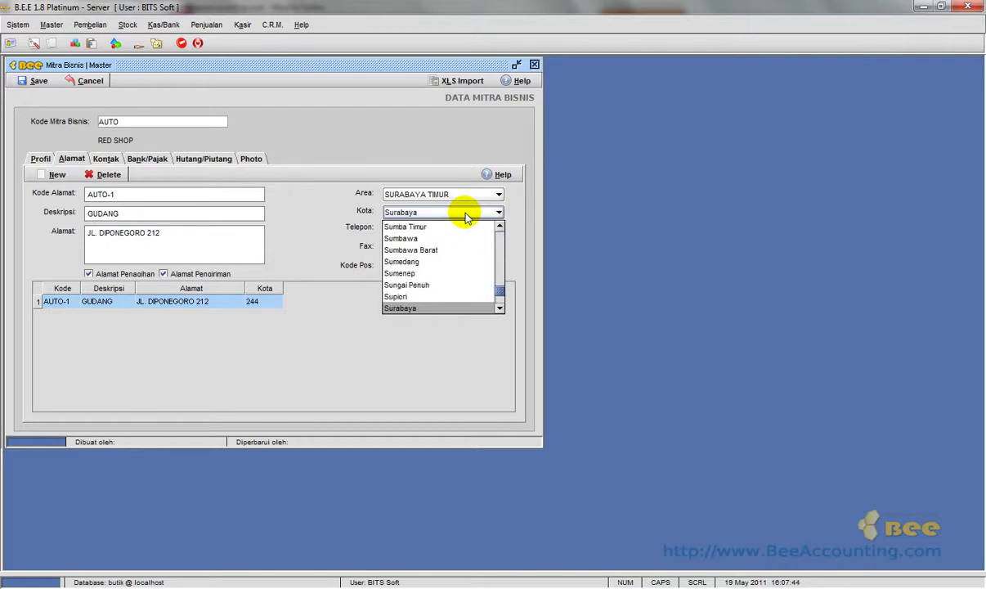
{"action": "key", "text": "Return"}
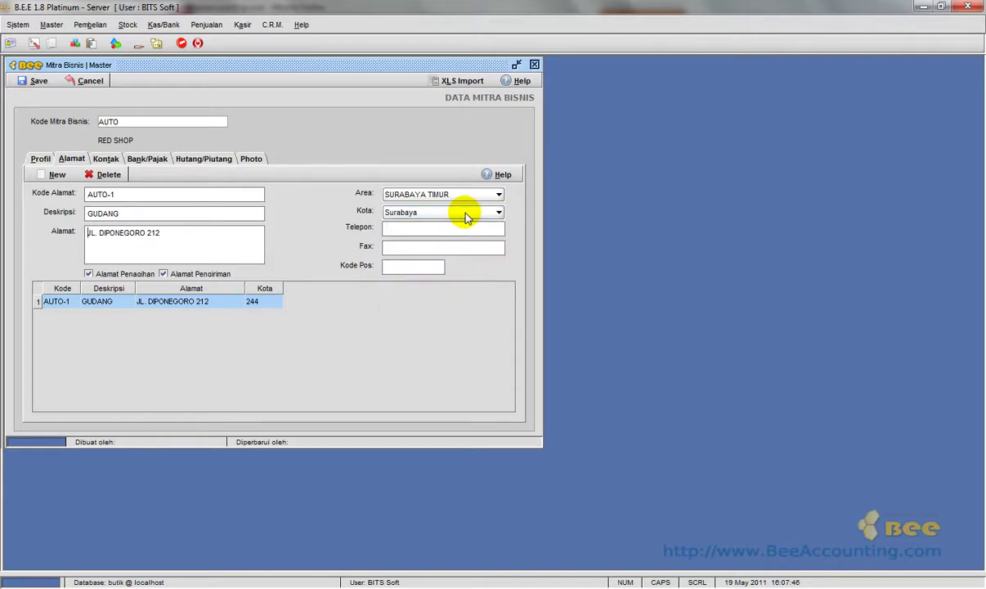
Enter the address phone number and paste the same number as the fax.
{"action": "left_click", "coordinate": [451, 228]}
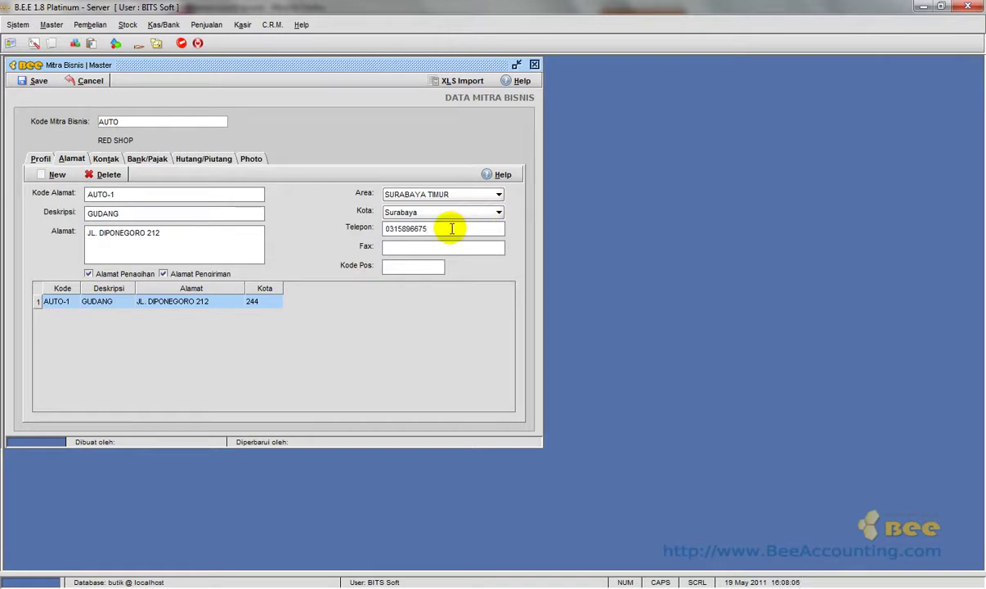
{"action": "key", "text": "ctrl+v"}
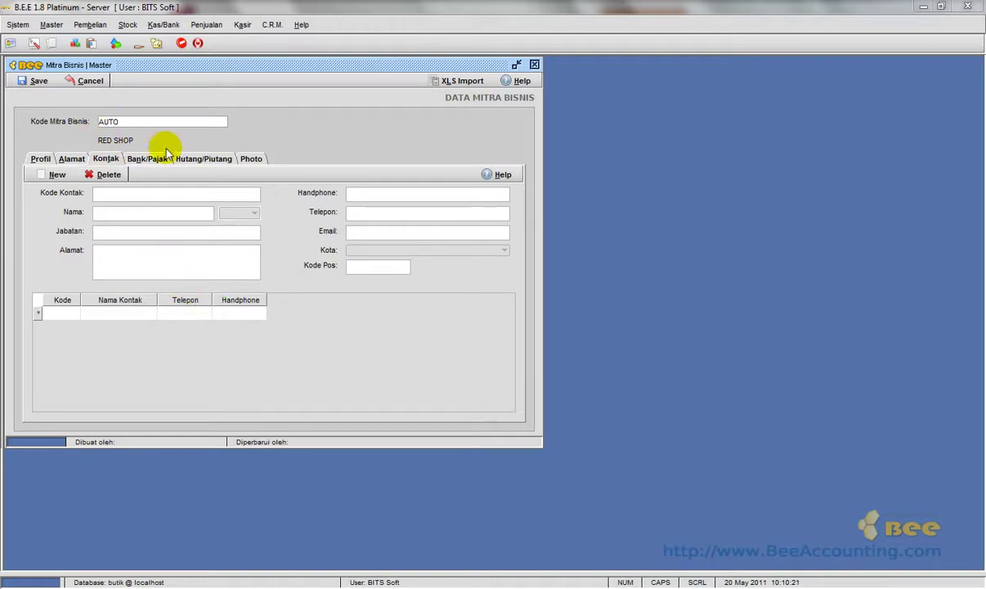
Start contact AUTO-1 with the contact's name, title Bpk., job OWNER and street address.
{"action": "left_click", "coordinate": [48, 172]}
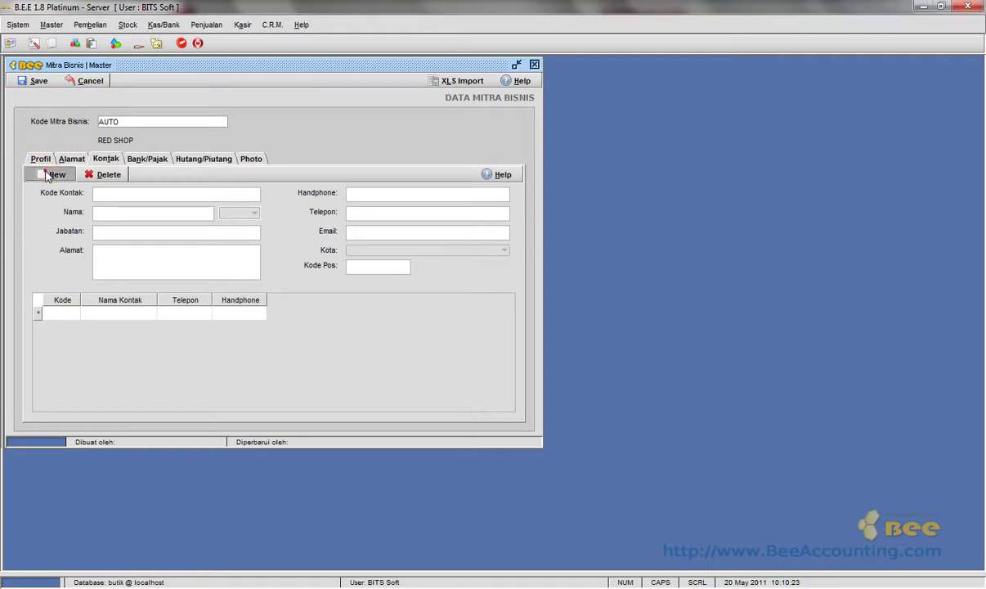
{"action": "double_click", "coordinate": [110, 194]}
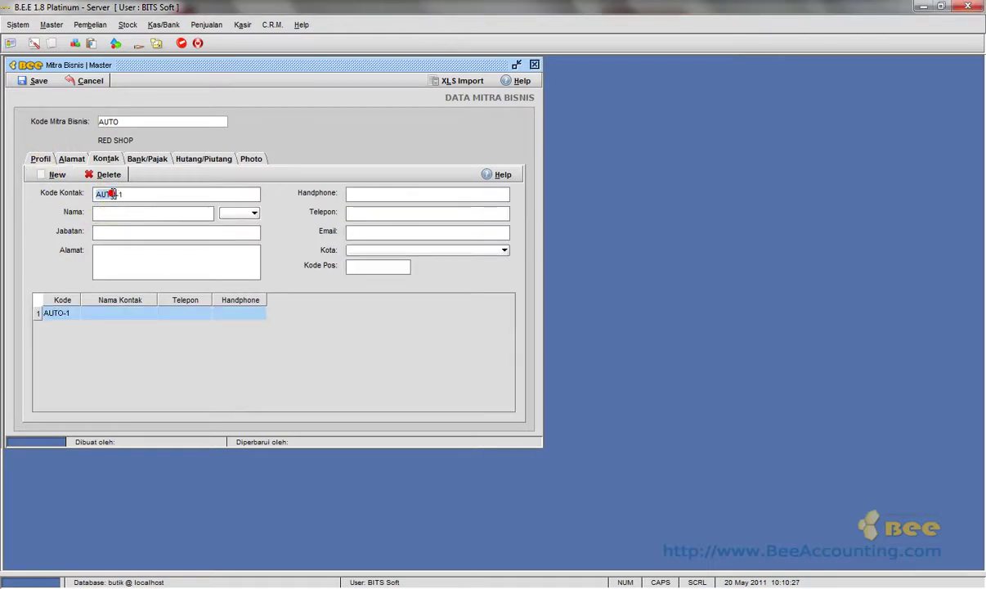
{"action": "left_click", "coordinate": [115, 212]}
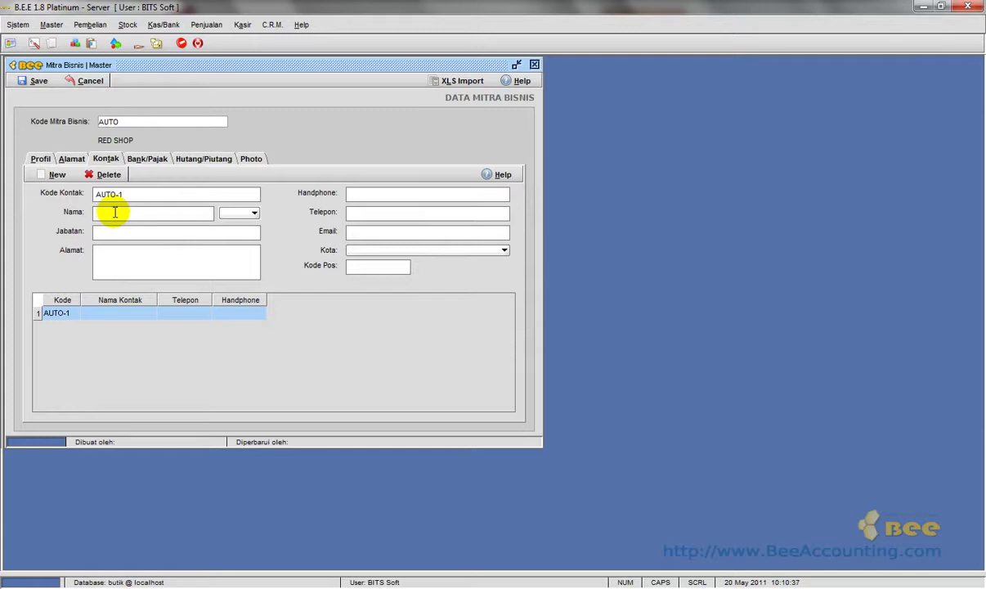
{"action": "type", "text": "BUDY"}
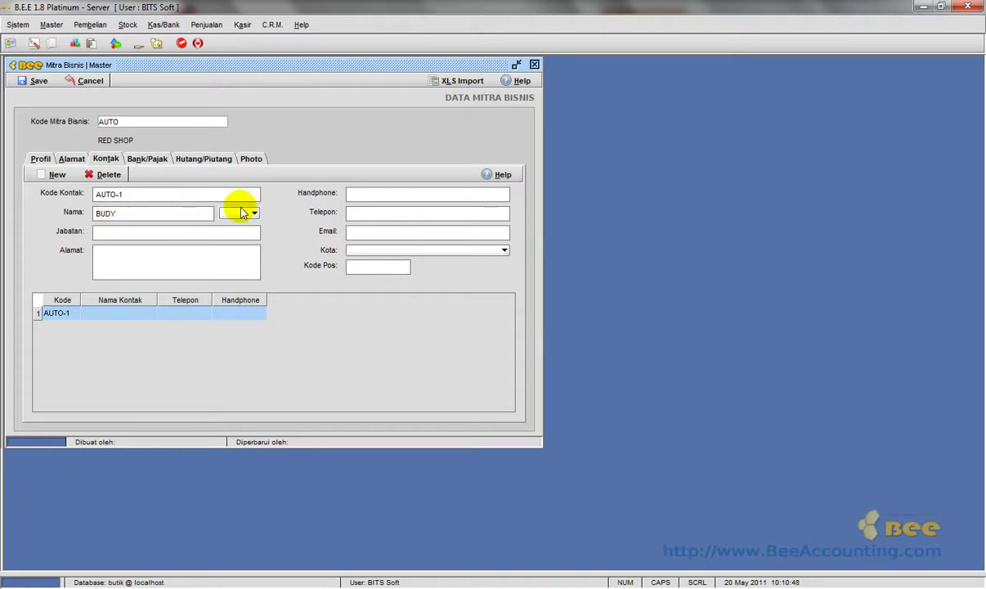
{"action": "left_click", "coordinate": [242, 213]}
{"action": "left_click", "coordinate": [241, 227]}
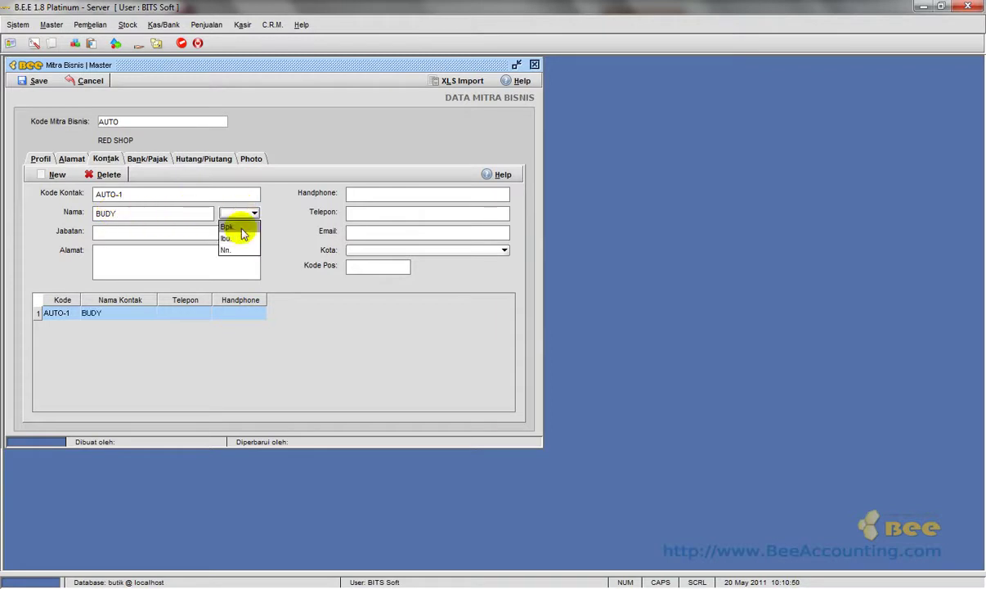
{"action": "left_click", "coordinate": [212, 234]}
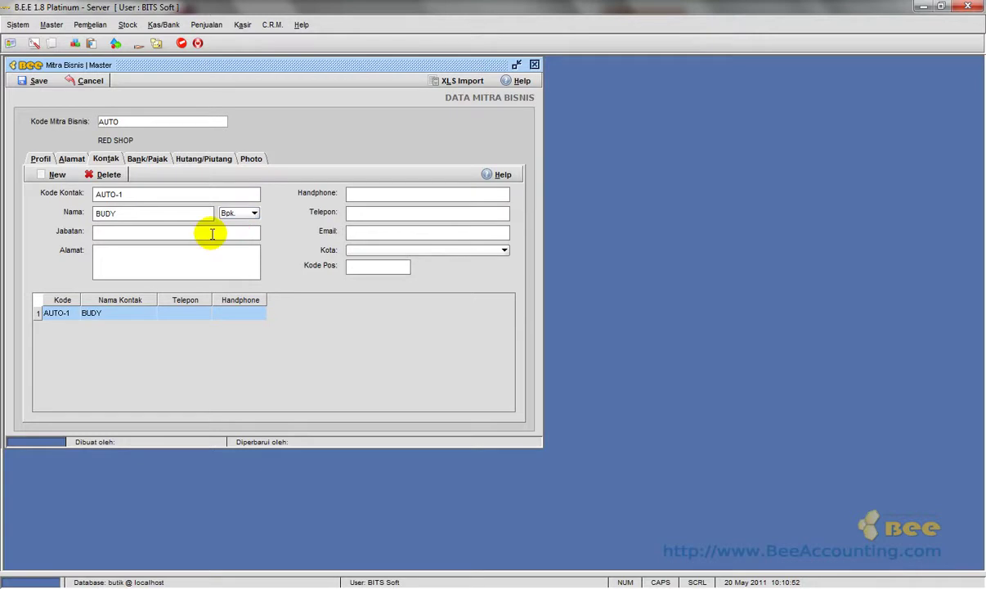
{"action": "type", "text": "OWNER"}
{"action": "left_click", "coordinate": [209, 252]}
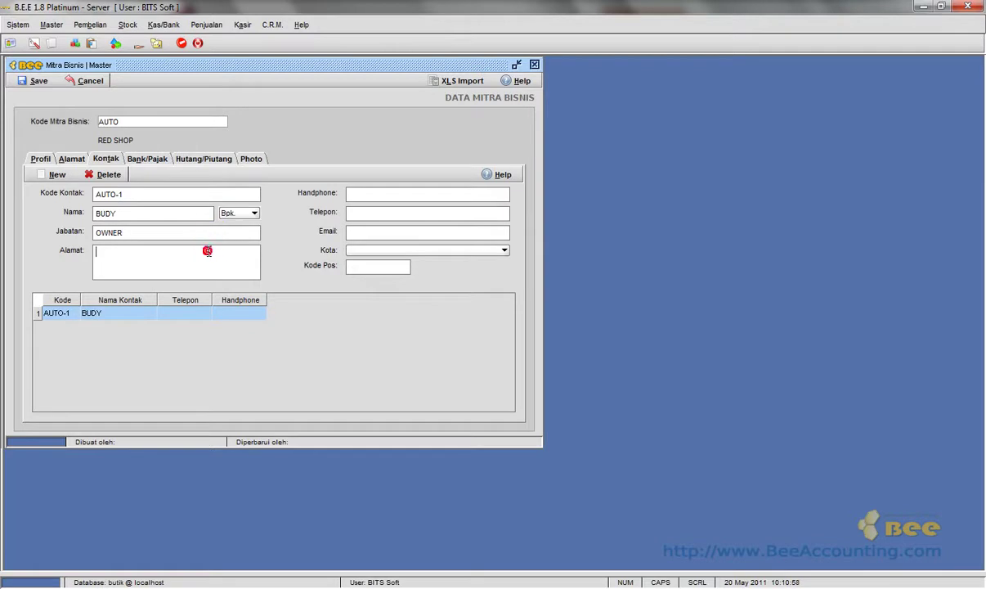
{"action": "type", "text": "JL"}
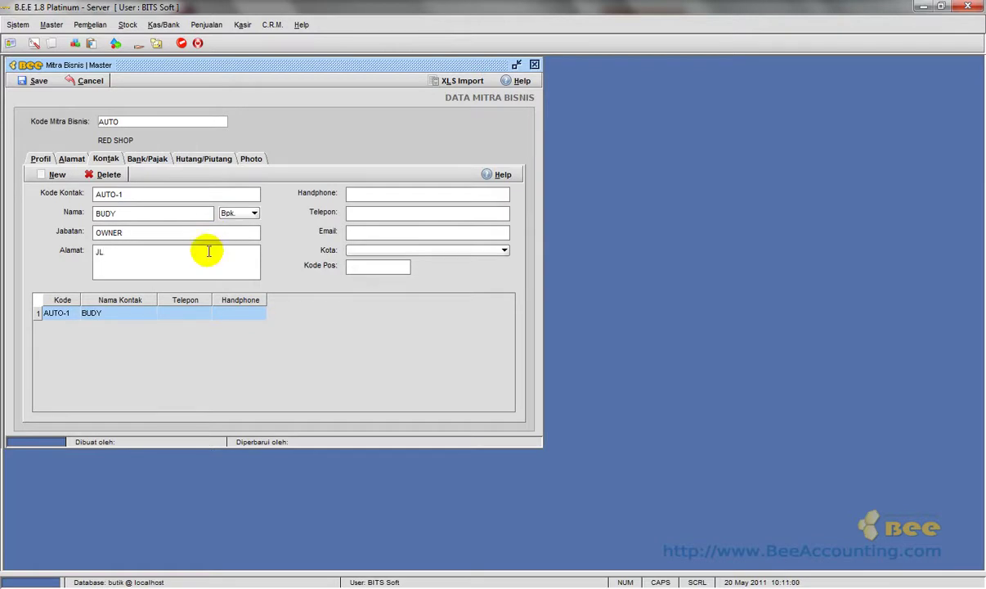
{"action": "type", "text": ". PATTIMURA"}
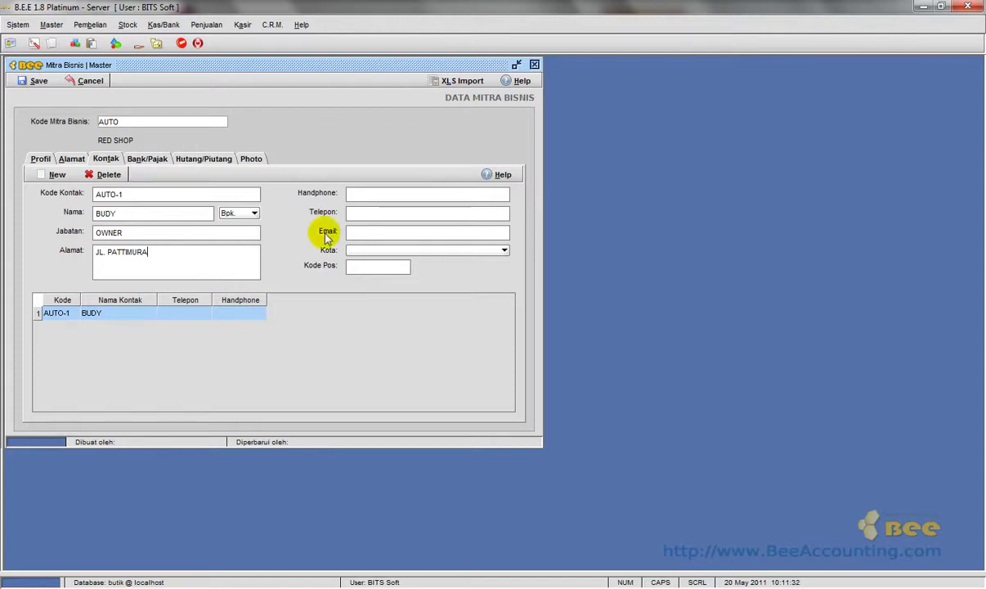
Fill in the contact's mobile, phone and e-mail, city Surabaya, and postal code.
{"action": "left_click", "coordinate": [372, 196]}
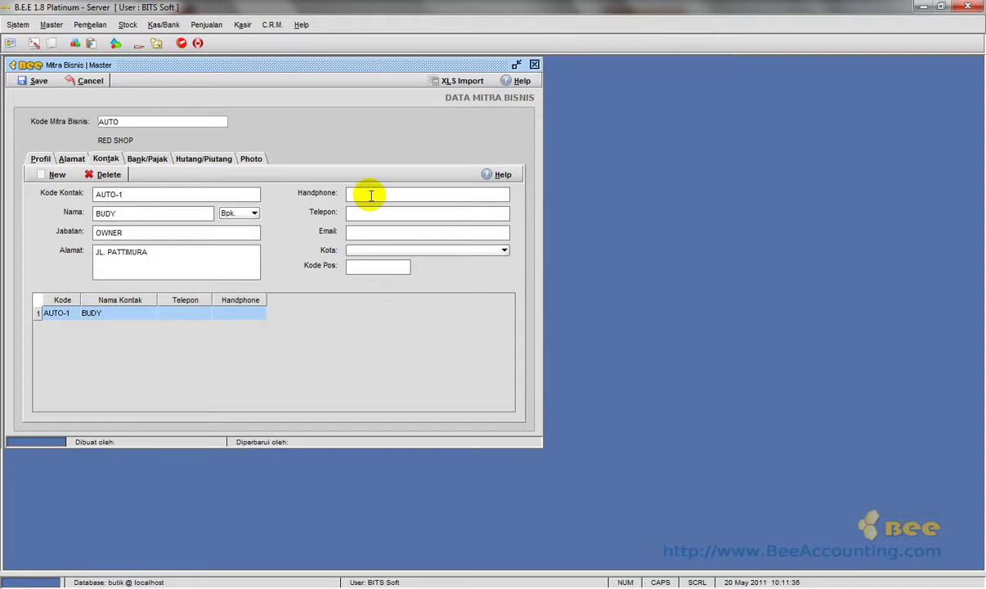
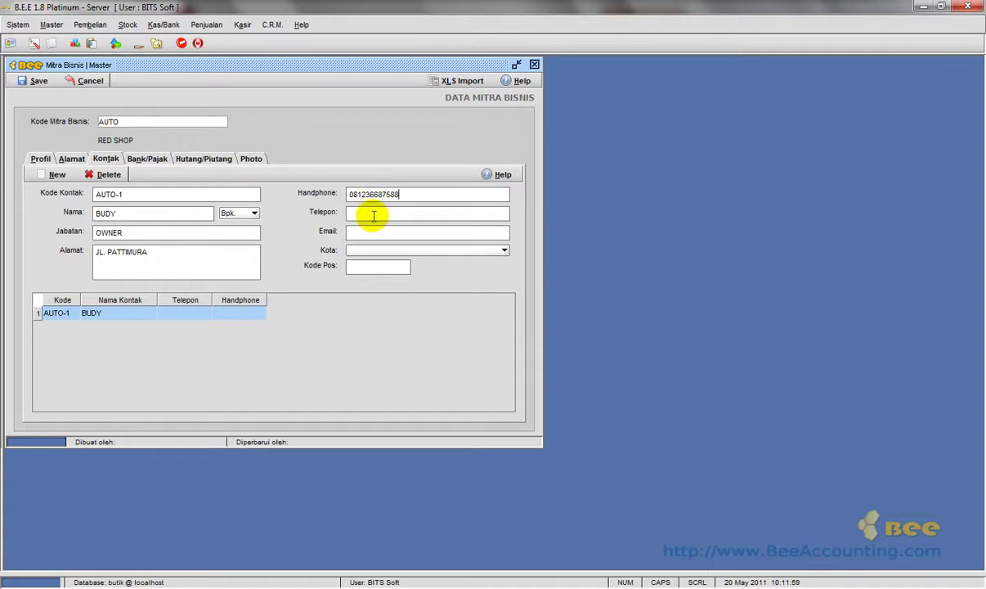
{"action": "left_click", "coordinate": [443, 211]}
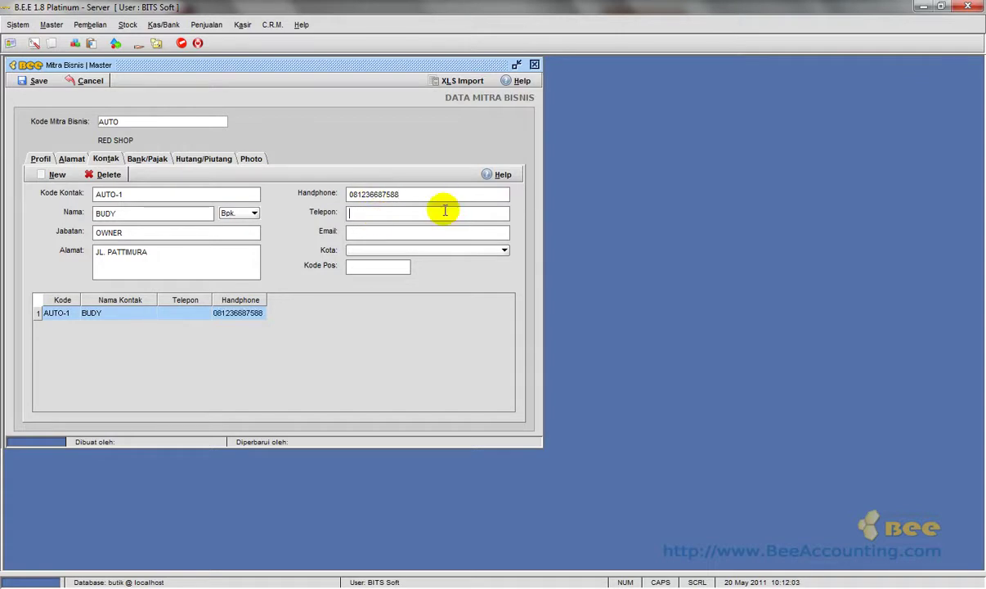
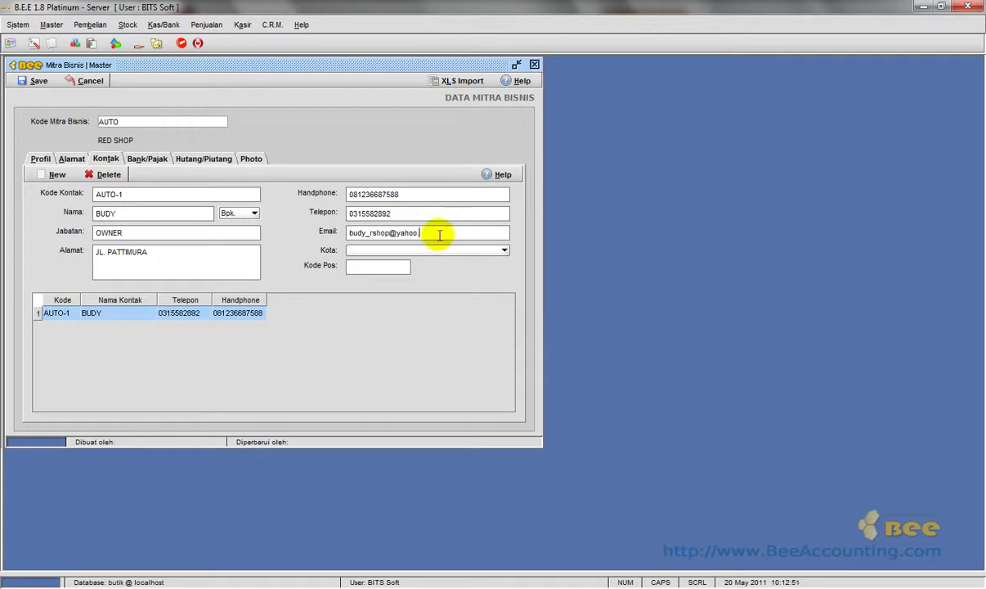
{"action": "type", "text": "o.com"}
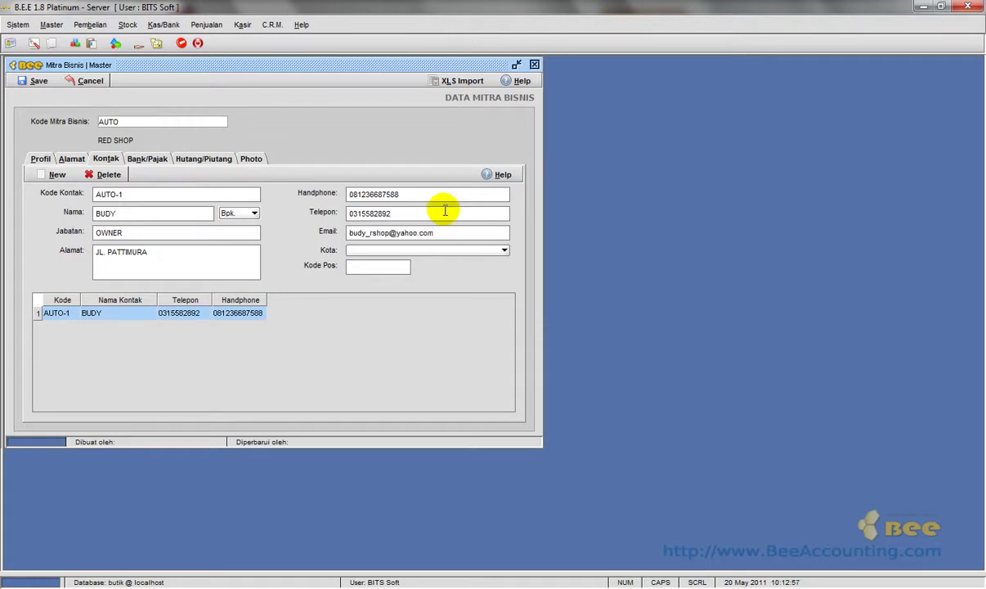
{"action": "key", "text": "Tab"}
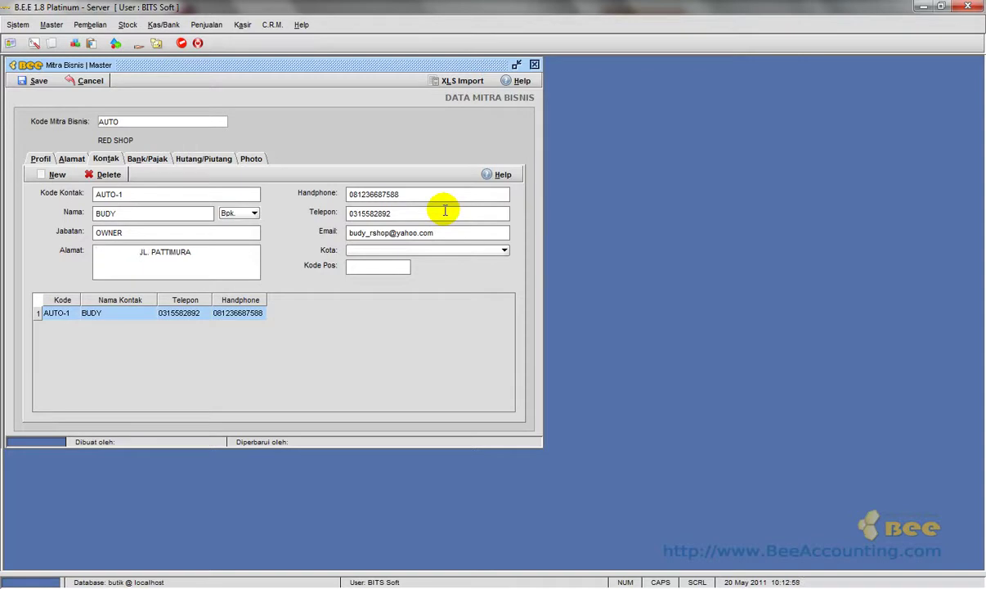
{"action": "key", "text": "BackSpace"}
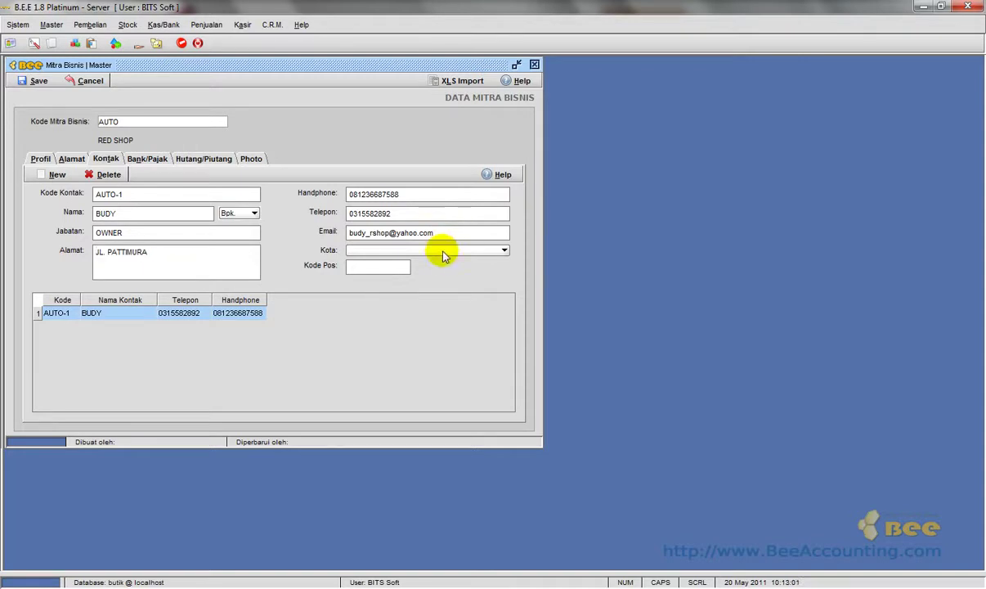
{"action": "left_click", "coordinate": [442, 250]}
{"action": "type", "text": "sur"}
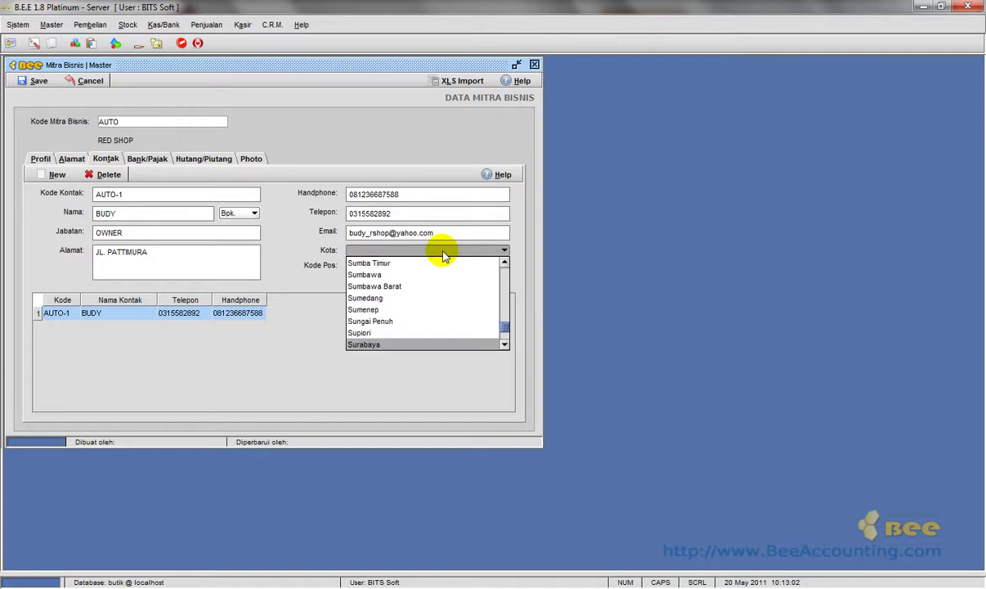
{"action": "key", "text": "Return"}
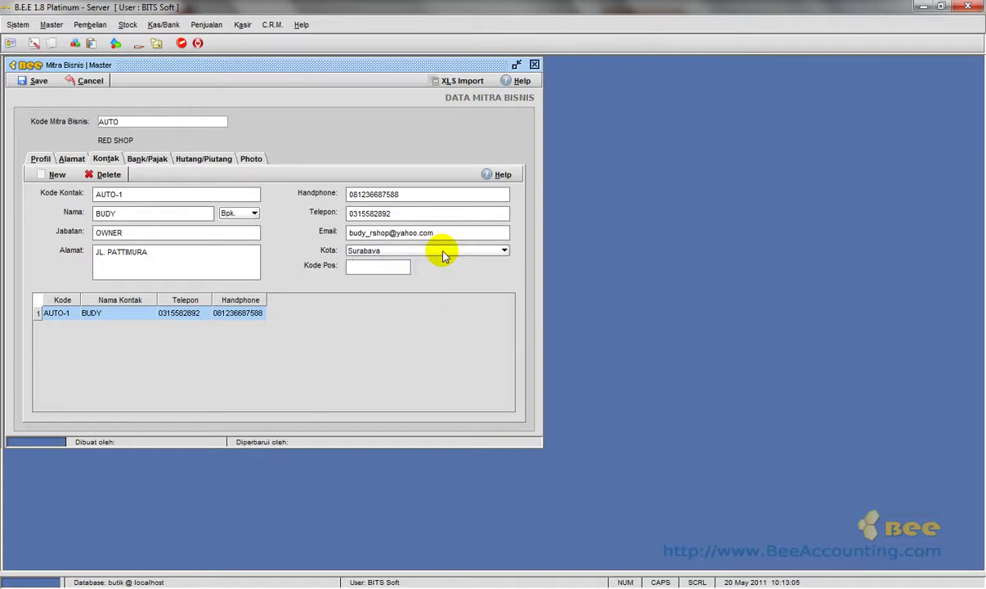
{"action": "left_click", "coordinate": [401, 267]}
{"action": "type", "text": "613777"}
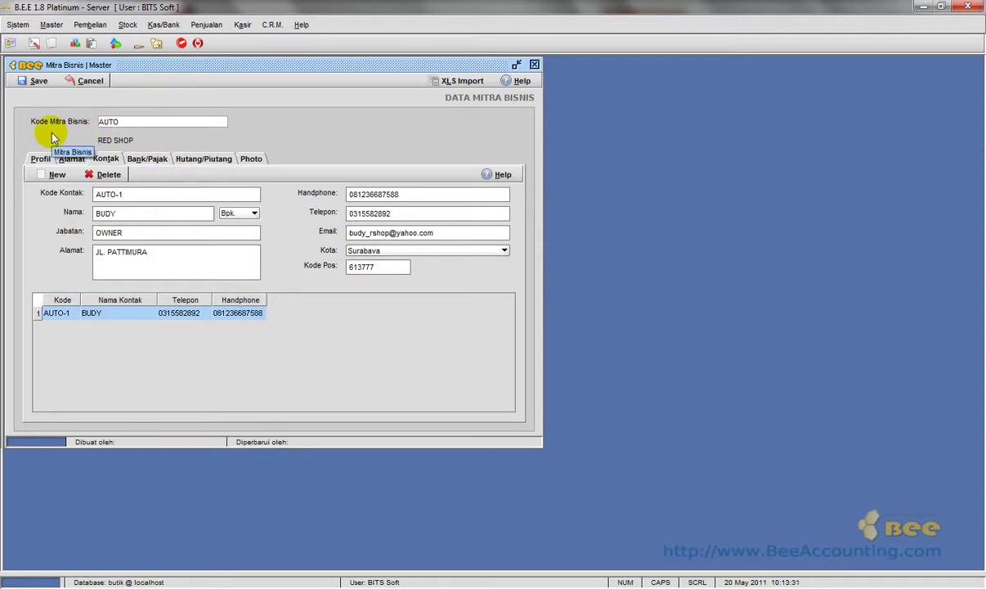
Start contact AUTO-2, enter the contact's name, and choose the title Nn.
{"action": "left_click", "coordinate": [57, 175]}
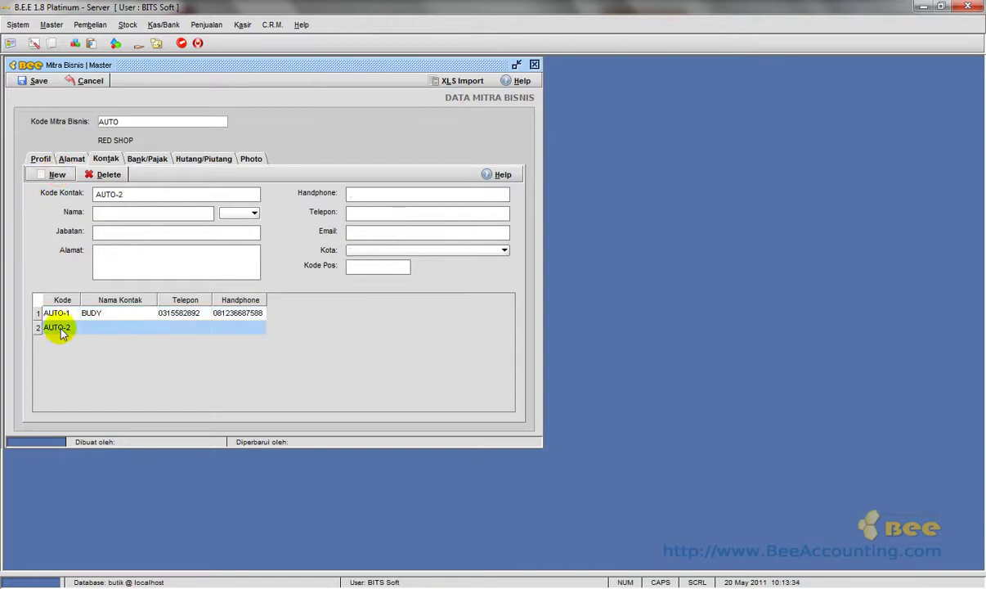
{"action": "left_click", "coordinate": [112, 213]}
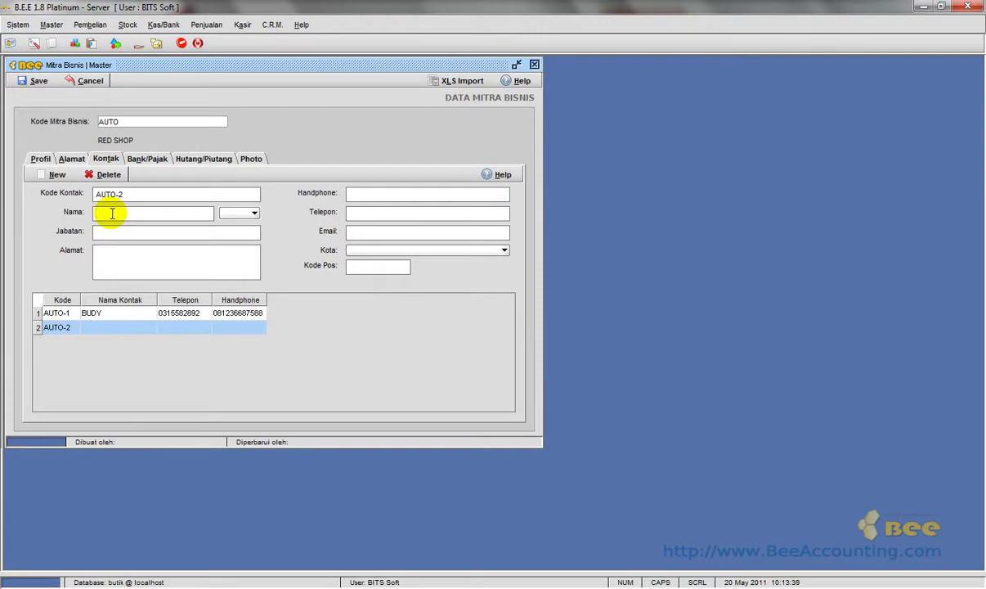
{"action": "type", "text": "mira"}
{"action": "key", "text": "BackSpace"}
{"action": "type", "text": "MIRA"}
{"action": "key", "text": "BackSpace"}
{"action": "key", "text": "BackSpace"}
{"action": "key", "text": "BackSpace"}
{"action": "key", "text": "BackSpace"}
{"action": "key", "text": "BackSpace"}
{"action": "key", "text": "BackSpace"}
{"action": "key", "text": "BackSpace"}
{"action": "type", "text": "MIRA"}
{"action": "left_click", "coordinate": [234, 212]}
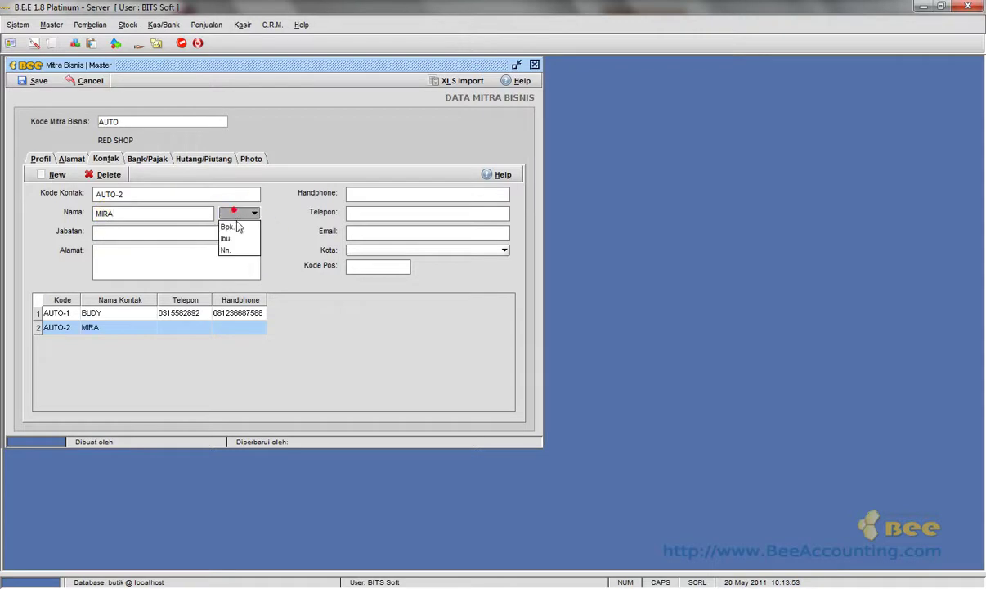
{"action": "left_click", "coordinate": [241, 250]}
Set the job title to admin and enter the contact's street address and mobile number.
{"action": "left_click", "coordinate": [218, 232]}
{"action": "type", "text": "admin"}
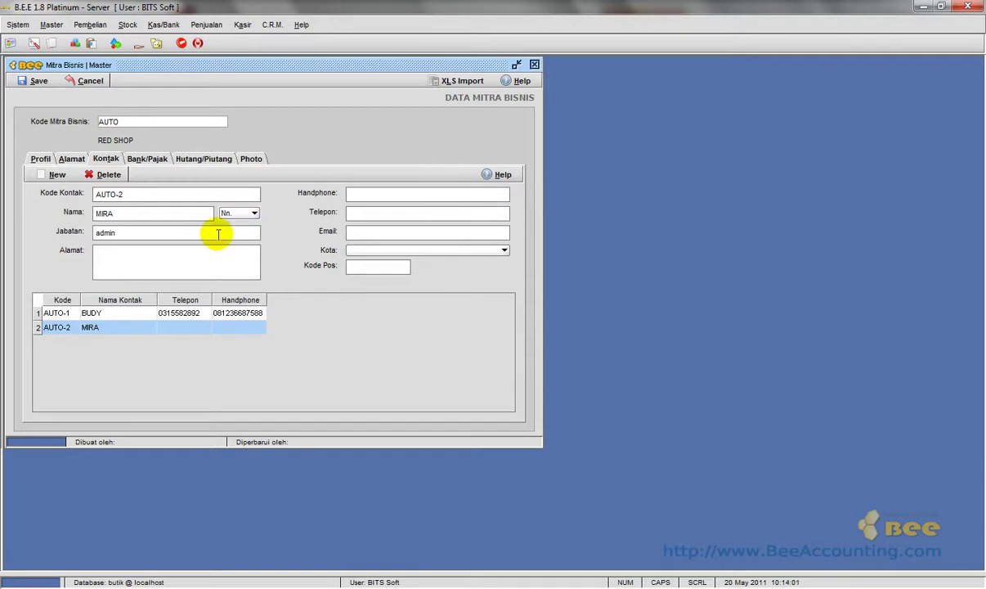
{"action": "left_click", "coordinate": [211, 253]}
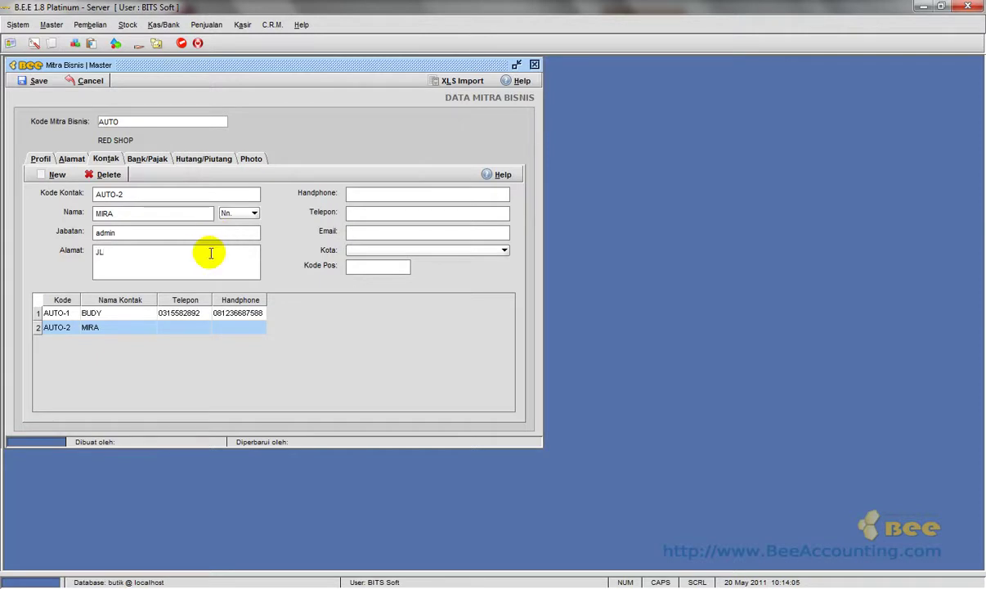
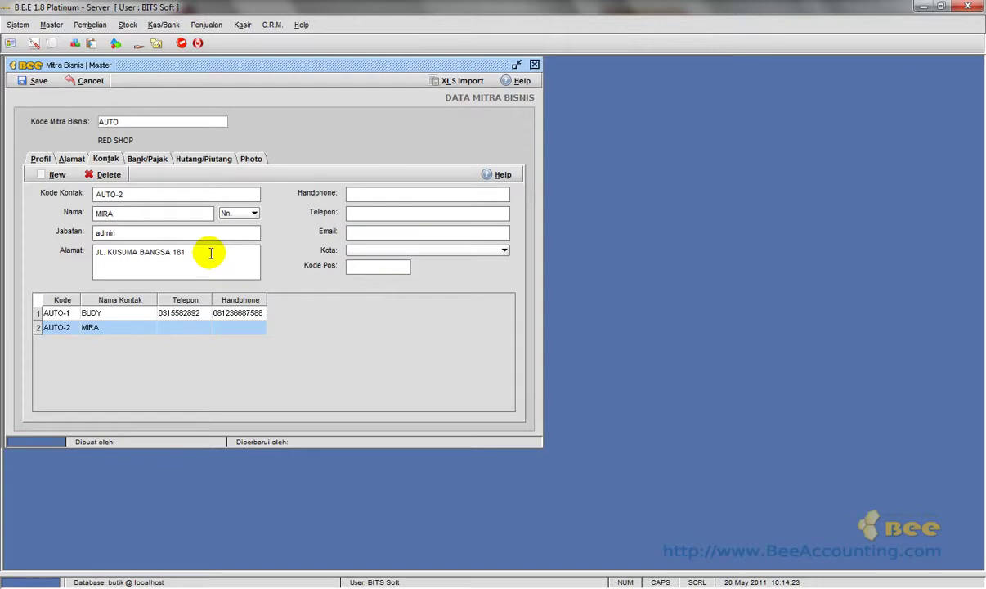
{"action": "left_click", "coordinate": [361, 194]}
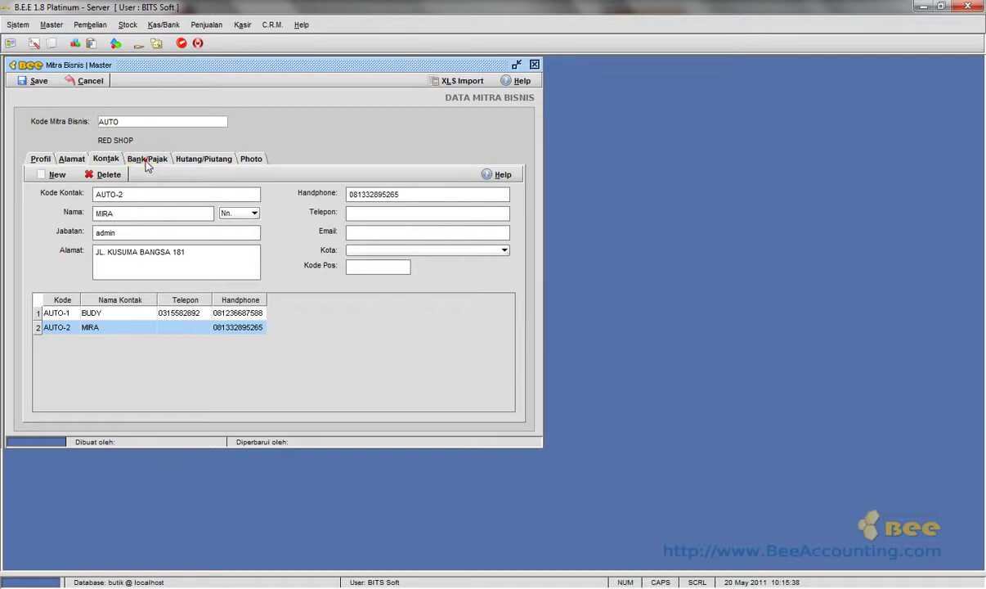
Untick Pajak for both Pembelian and Penjualan on RED SHOP's Bank/Pajak page.
{"action": "left_click", "coordinate": [147, 161]}
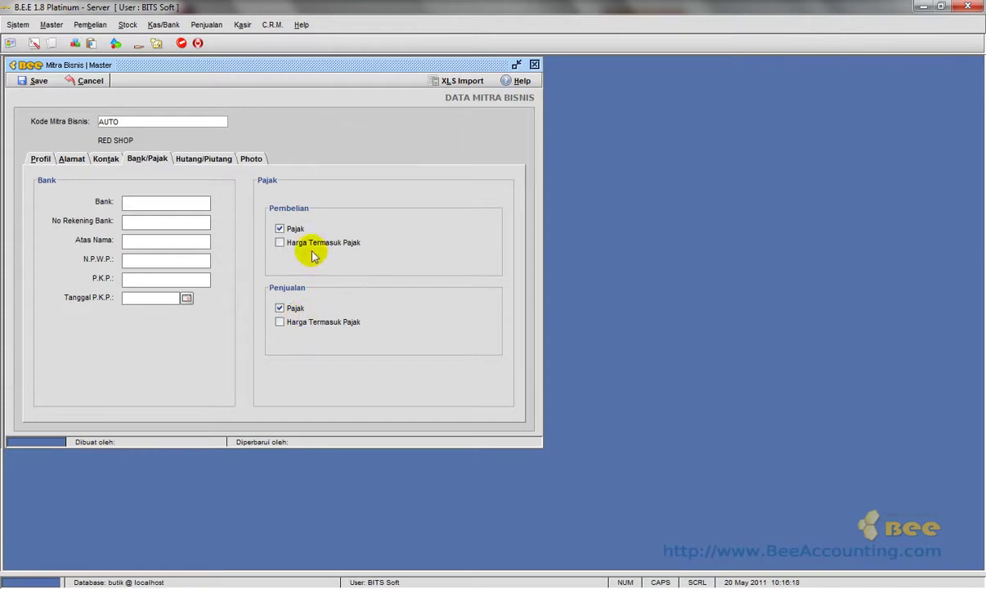
{"action": "left_click", "coordinate": [280, 228]}
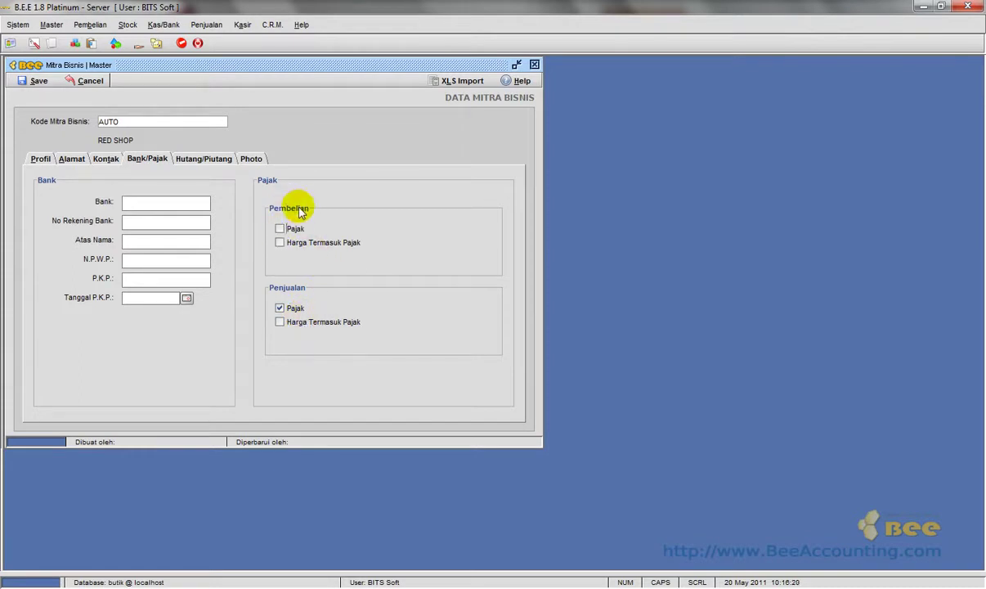
{"action": "left_click", "coordinate": [279, 307]}
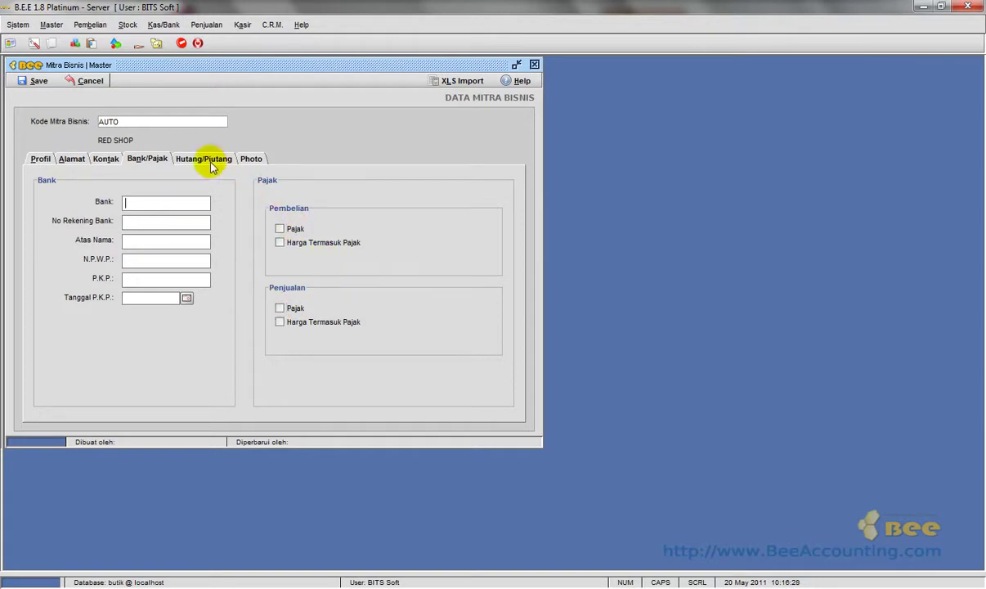
{"action": "left_click", "coordinate": [210, 163]}
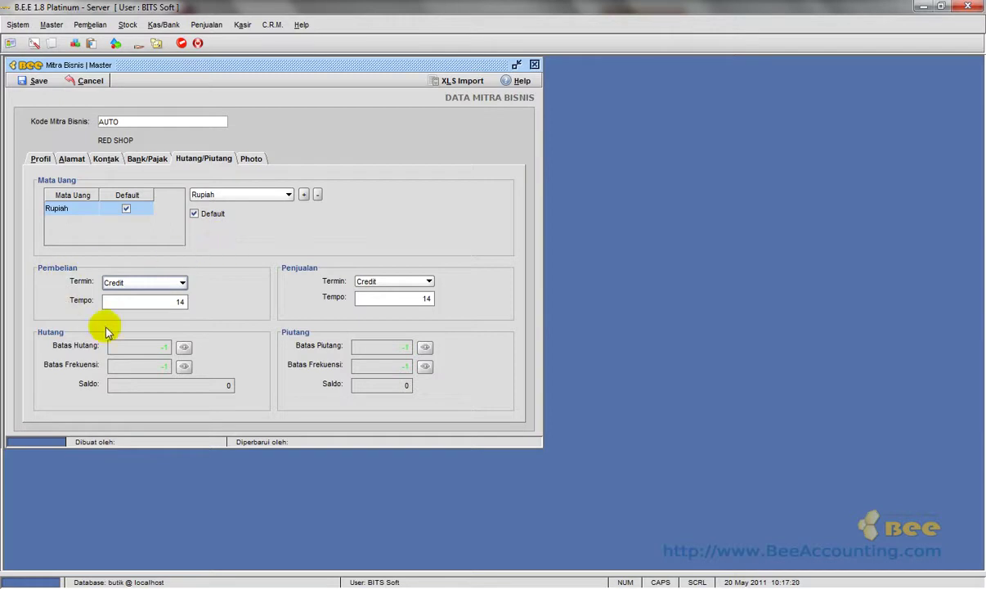
Set the purchase Termin to Cash and change the sales Tempo from 14 to 30 days.
{"action": "left_click", "coordinate": [183, 283]}
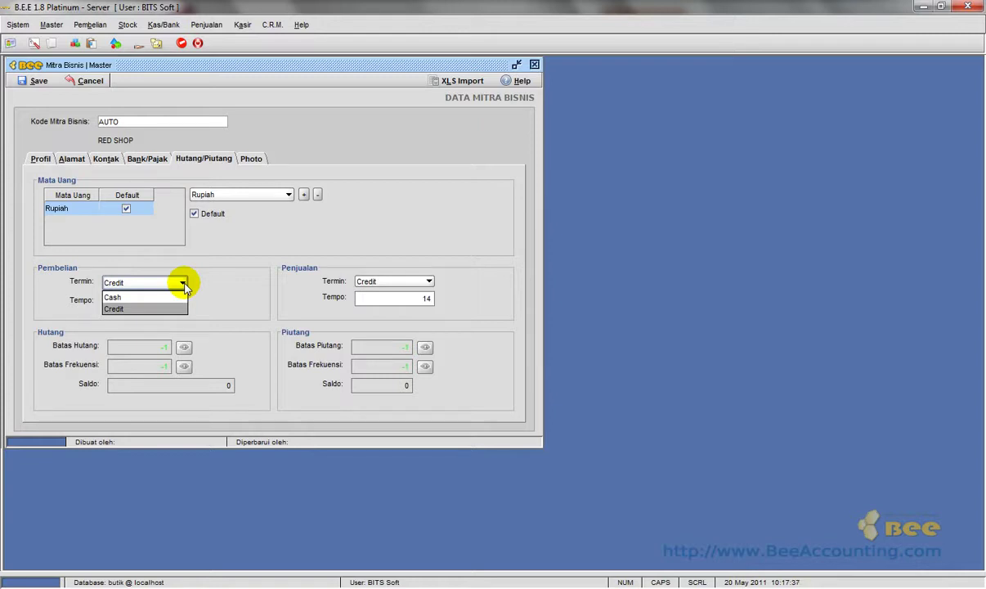
{"action": "left_click", "coordinate": [174, 297]}
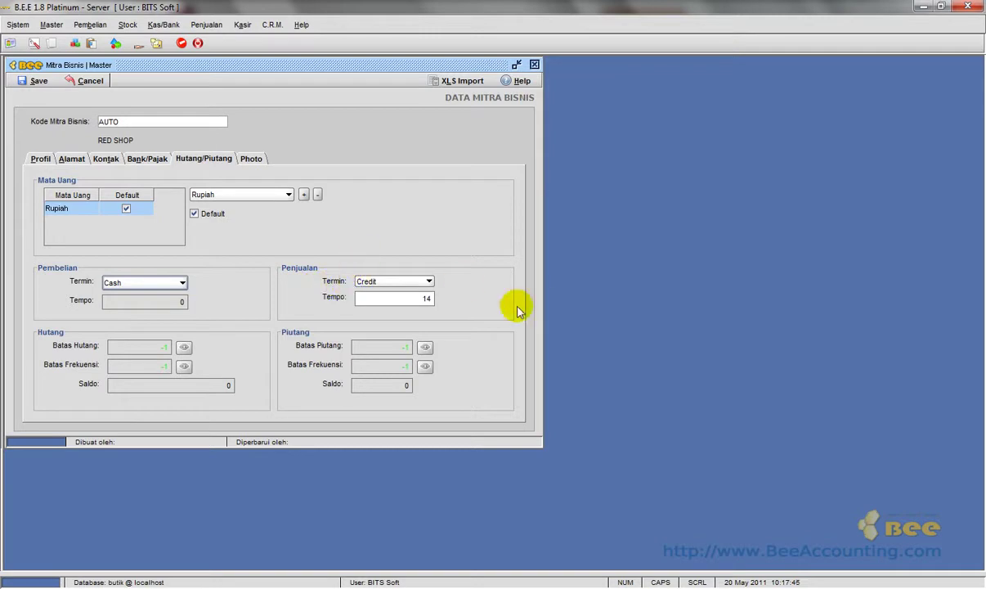
{"action": "left_click", "coordinate": [405, 298]}
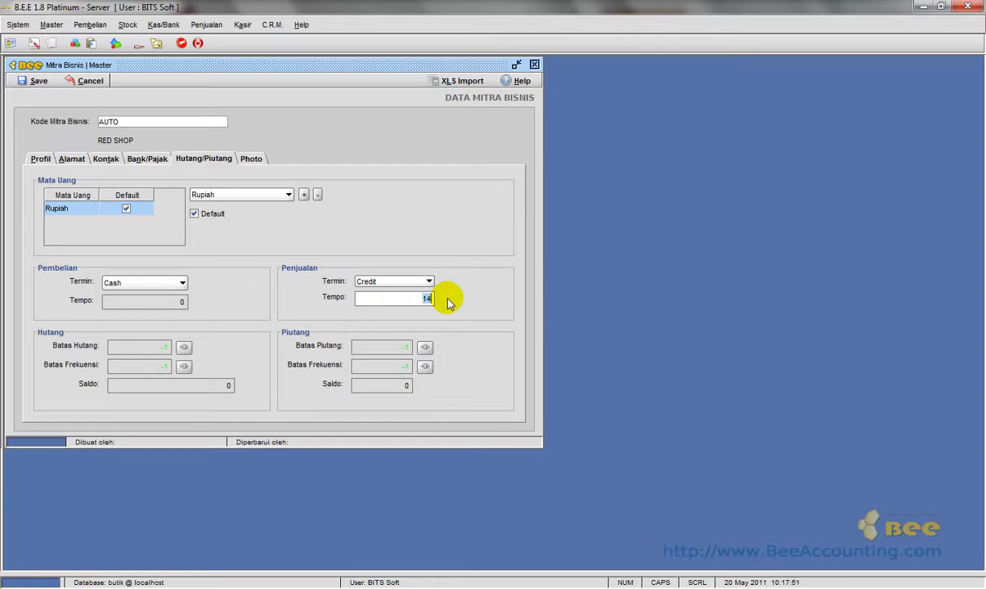
{"action": "type", "text": "30"}
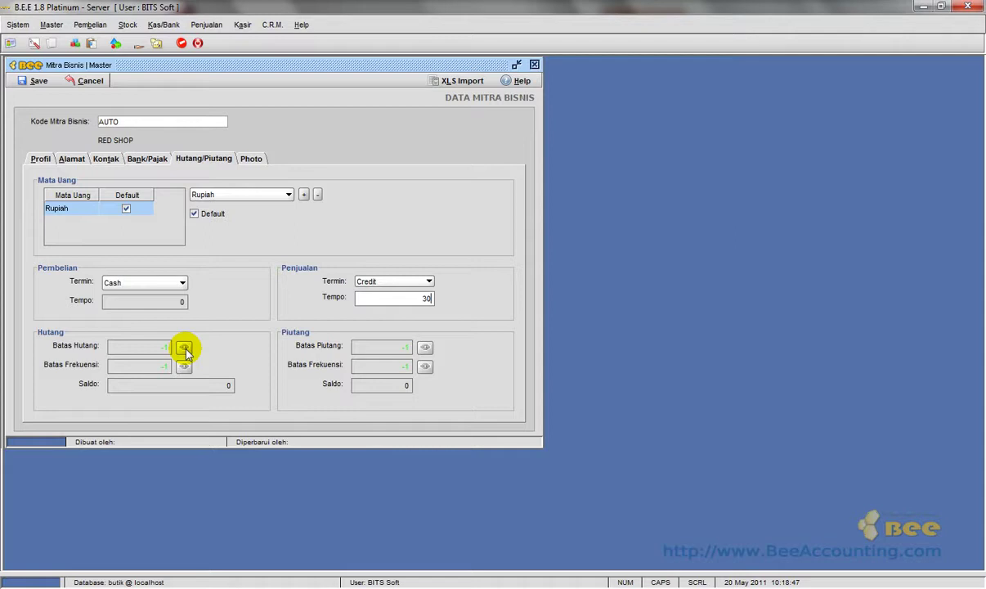
Enable Batas Hutang and set it to 25,000,000.
{"action": "left_click", "coordinate": [185, 349]}
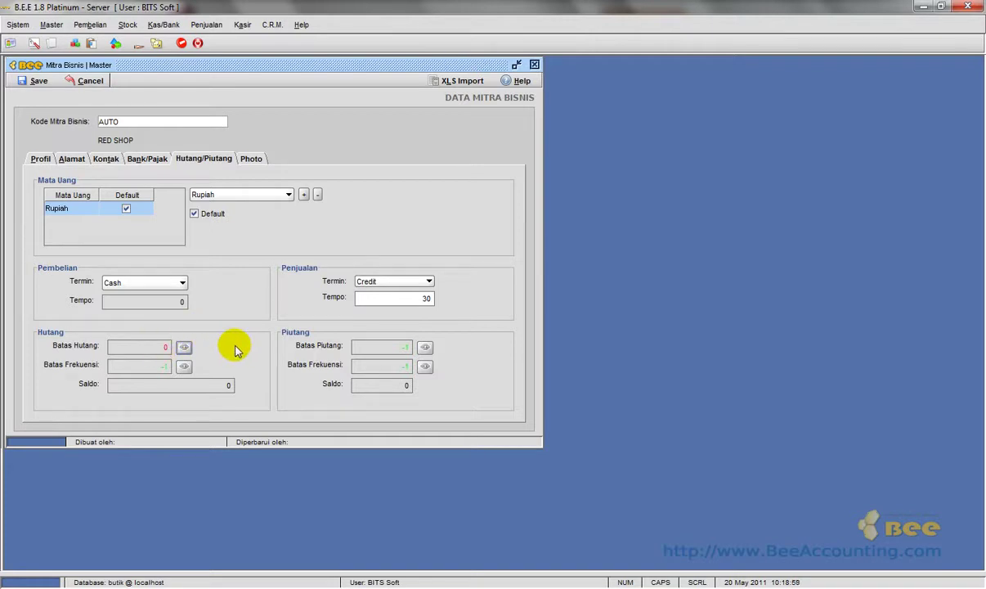
{"action": "left_click", "coordinate": [185, 349]}
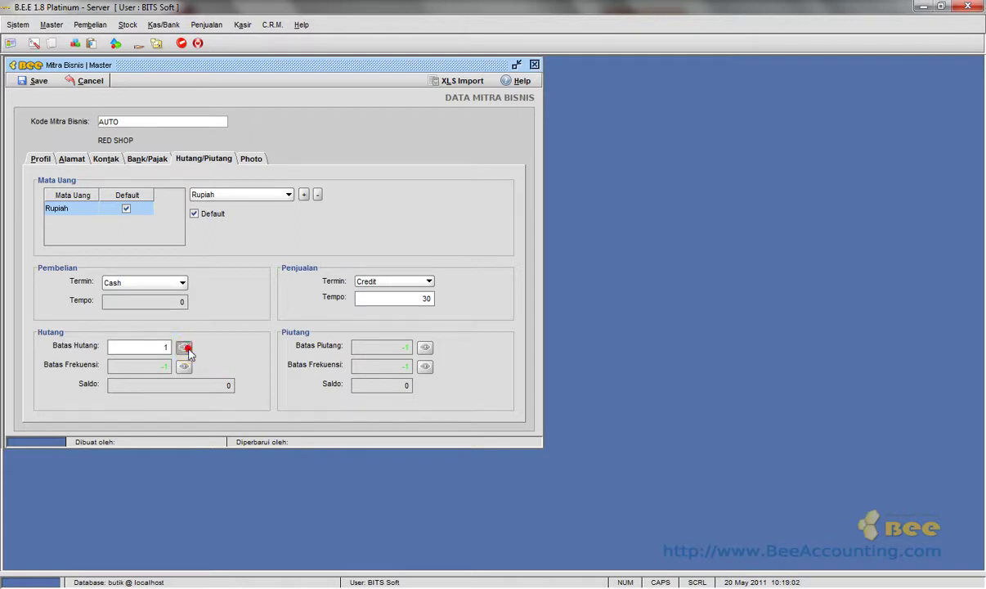
{"action": "double_click", "coordinate": [132, 347]}
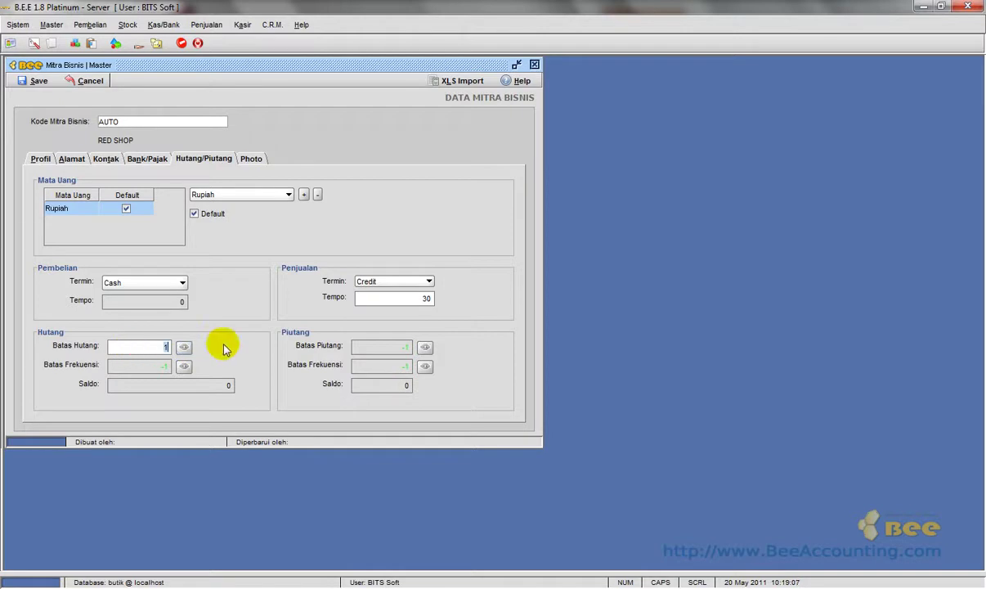
{"action": "key", "text": "BackSpace"}
{"action": "type", "text": "25000000"}
{"action": "key", "text": "Return"}
{"action": "key", "text": "Tab"}
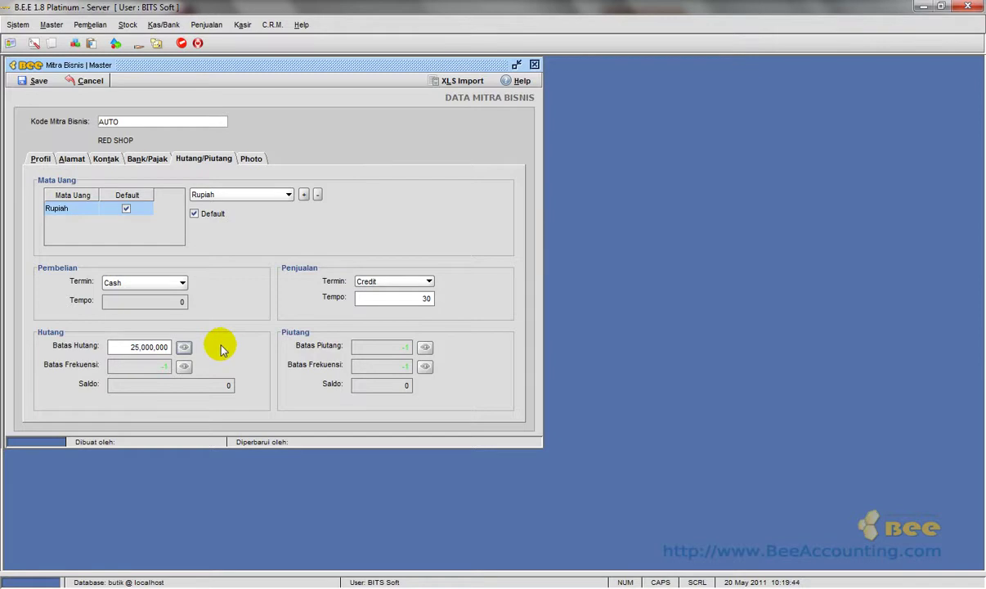
{"action": "left_click", "coordinate": [129, 350]}
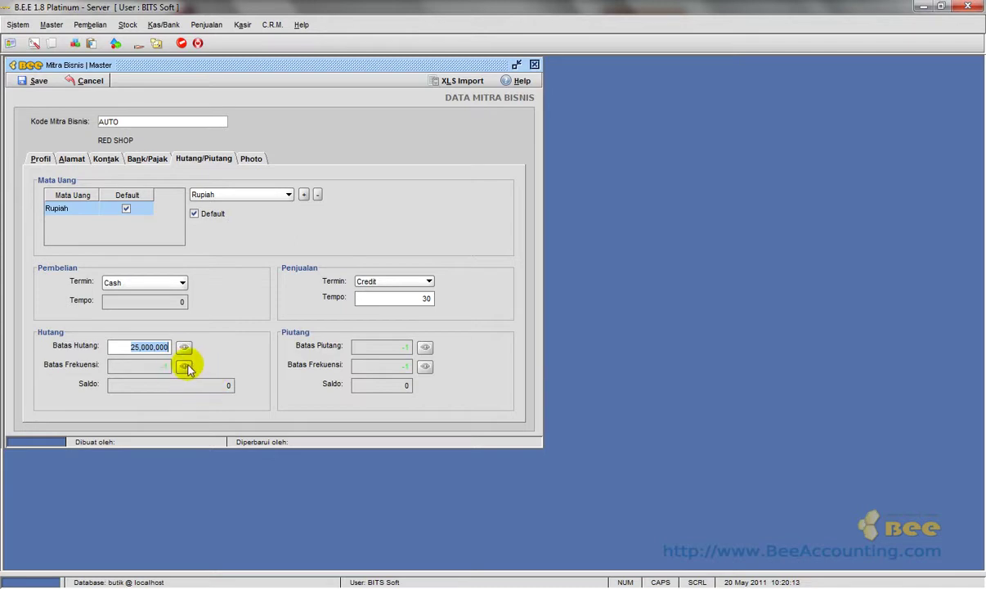
Enable the payables Batas Frekuensi and set it to 5.
{"action": "left_click", "coordinate": [185, 368]}
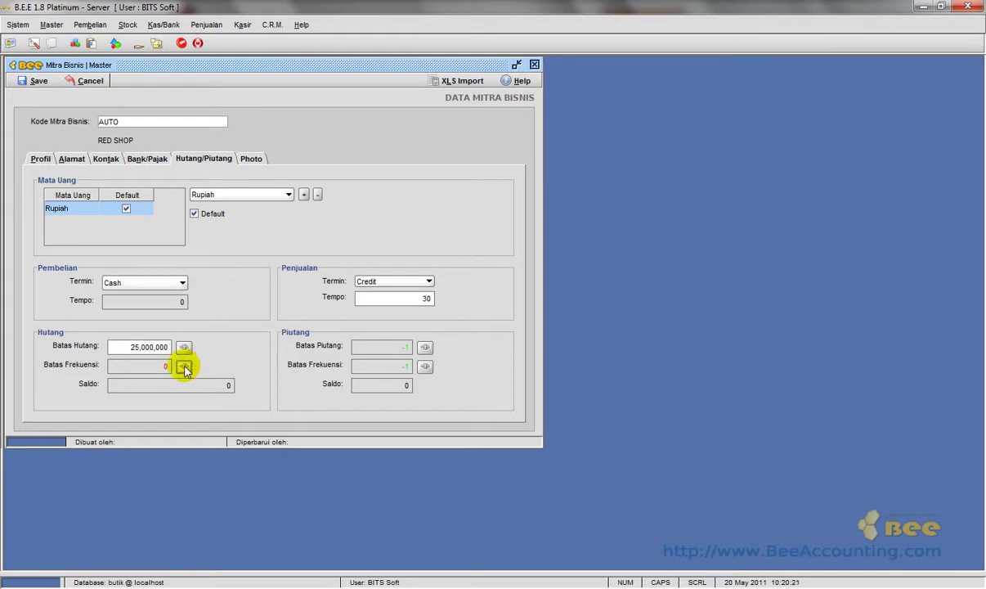
{"action": "left_click", "coordinate": [185, 368]}
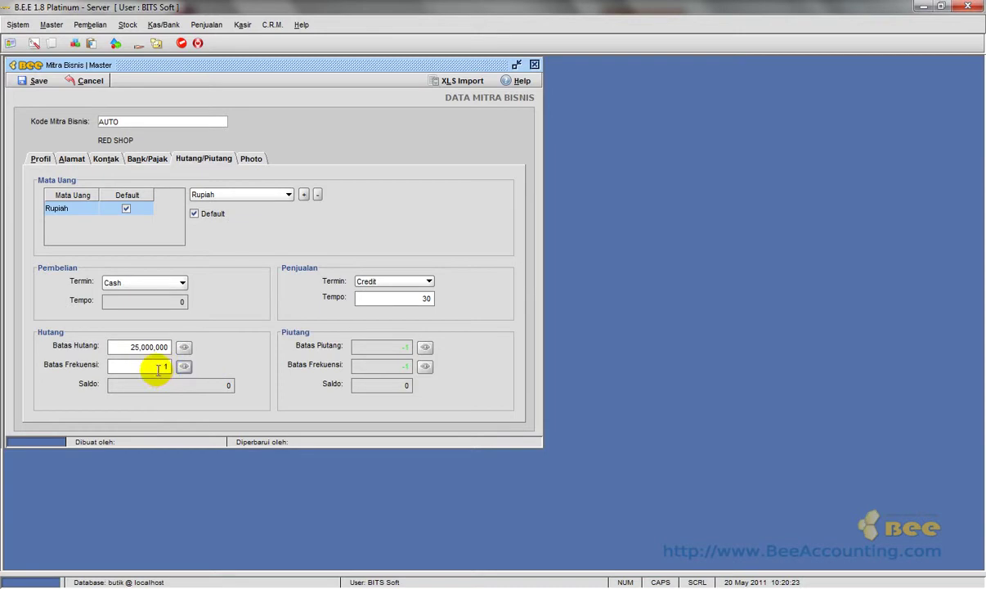
{"action": "left_click", "coordinate": [149, 365]}
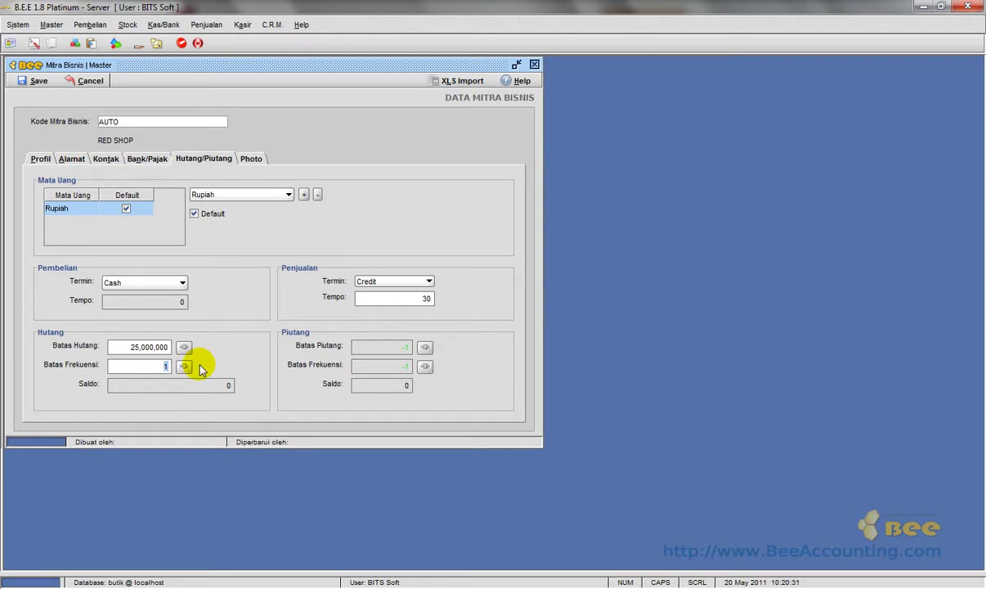
{"action": "type", "text": "5"}
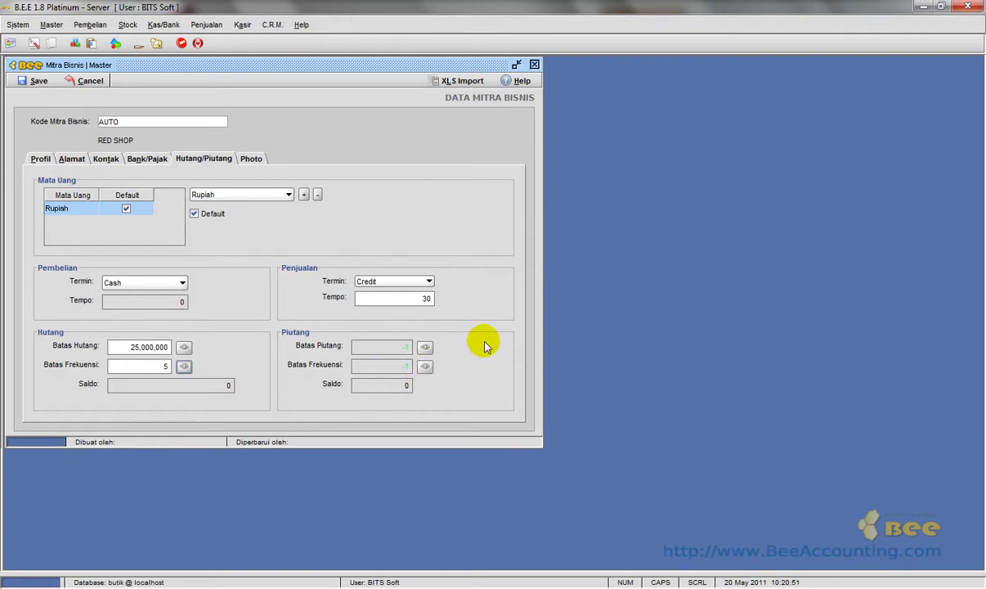
Enable Batas Piutang and enter 50,000,000 as the receivables limit.
{"action": "left_click", "coordinate": [426, 347]}
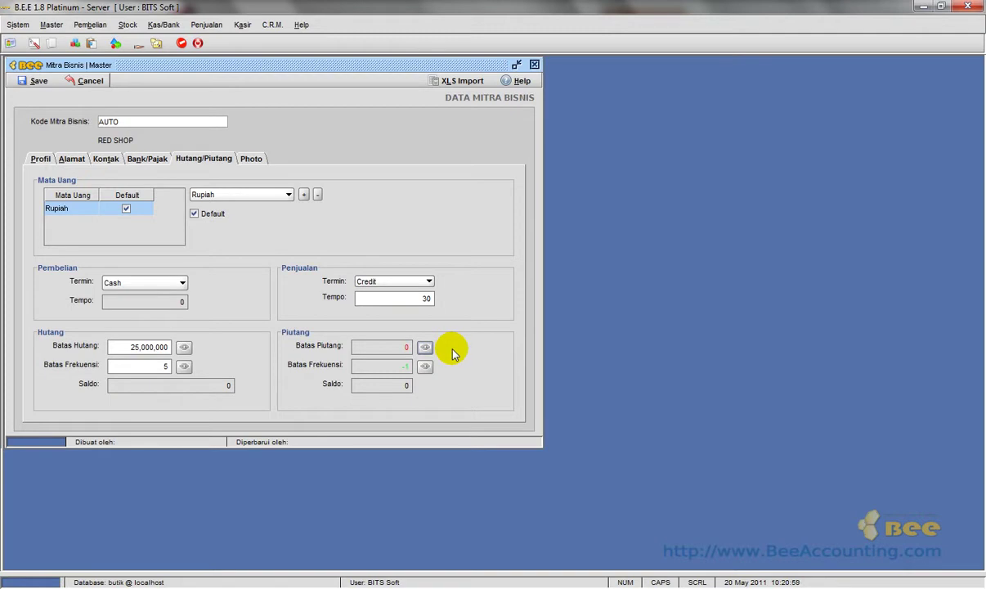
{"action": "left_click", "coordinate": [426, 348]}
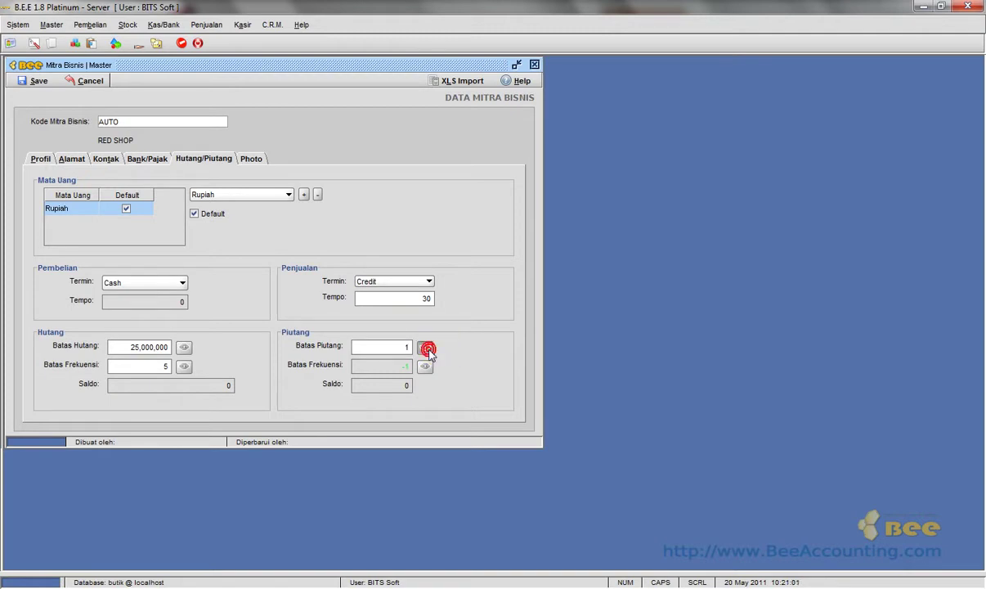
{"action": "double_click", "coordinate": [383, 346]}
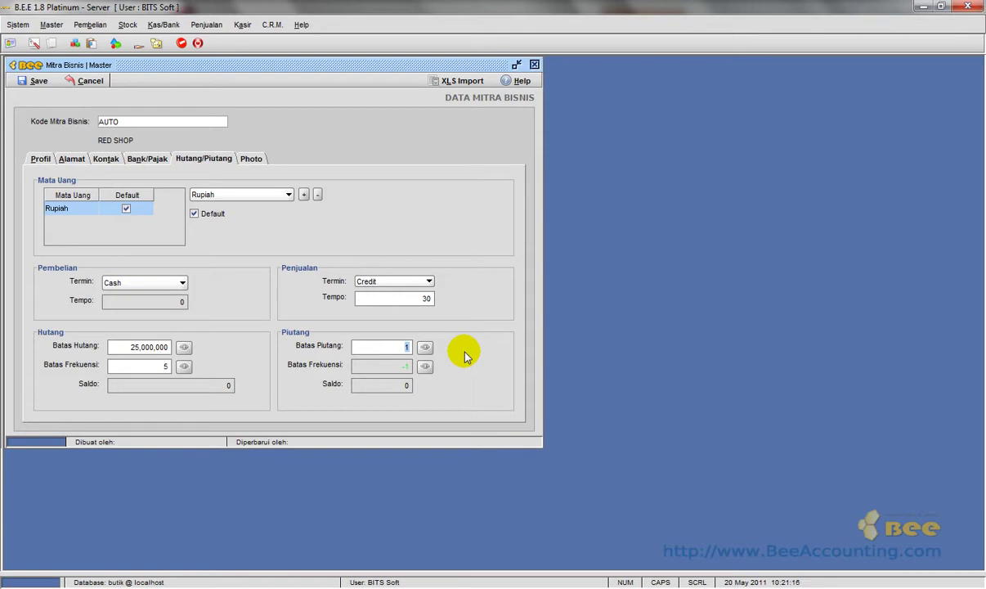
{"action": "type", "text": "0000000"}
{"action": "key", "text": "Return"}
{"action": "key", "text": "Tab"}
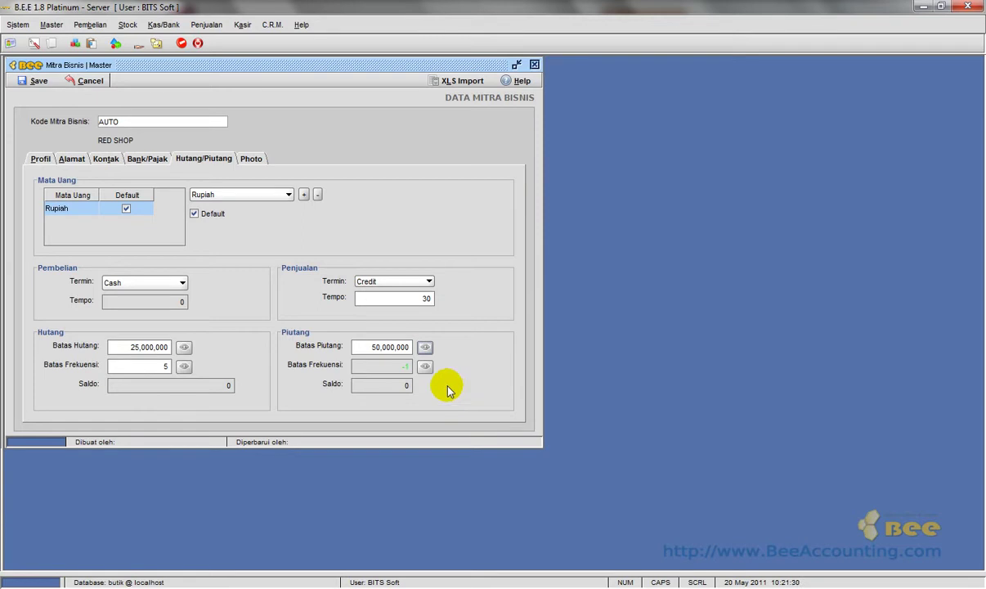
{"action": "left_click", "coordinate": [425, 367]}
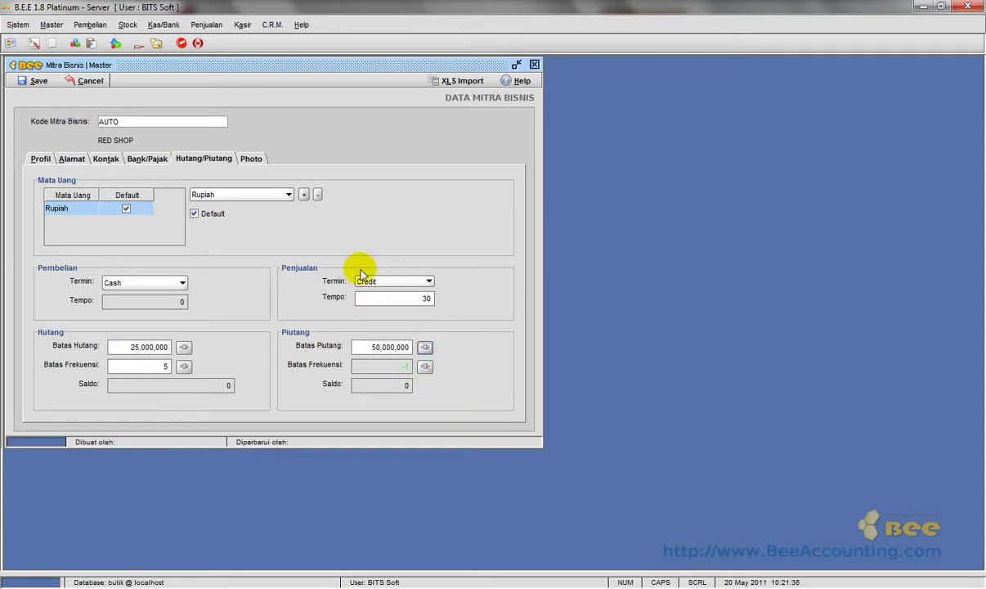
Check the Photo page, return to Profil, and save RED SHOP, confirming the Saved dialog.
{"action": "left_click", "coordinate": [250, 160]}
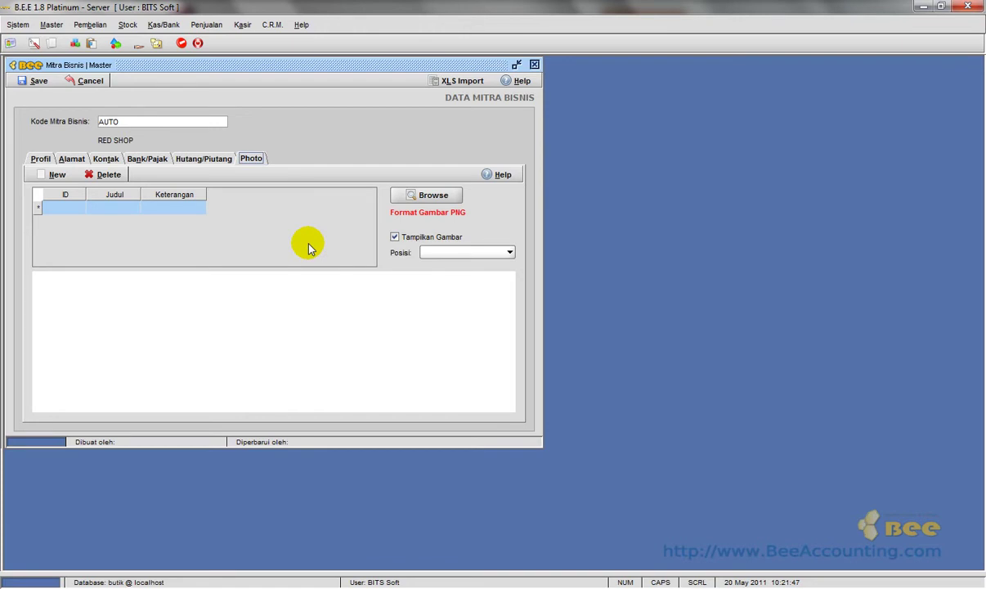
{"action": "left_click", "coordinate": [41, 161]}
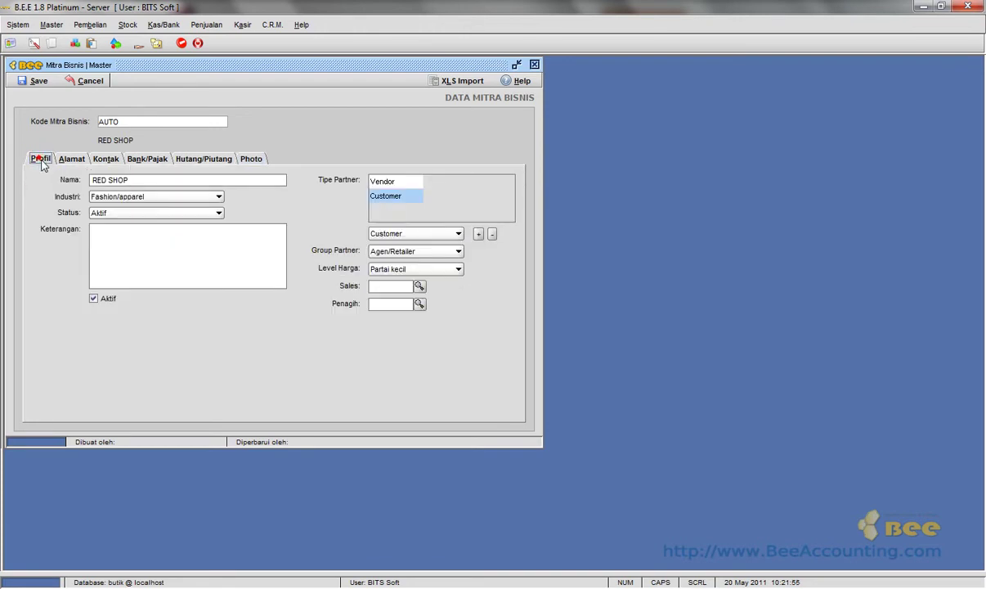
{"action": "left_click", "coordinate": [26, 82]}
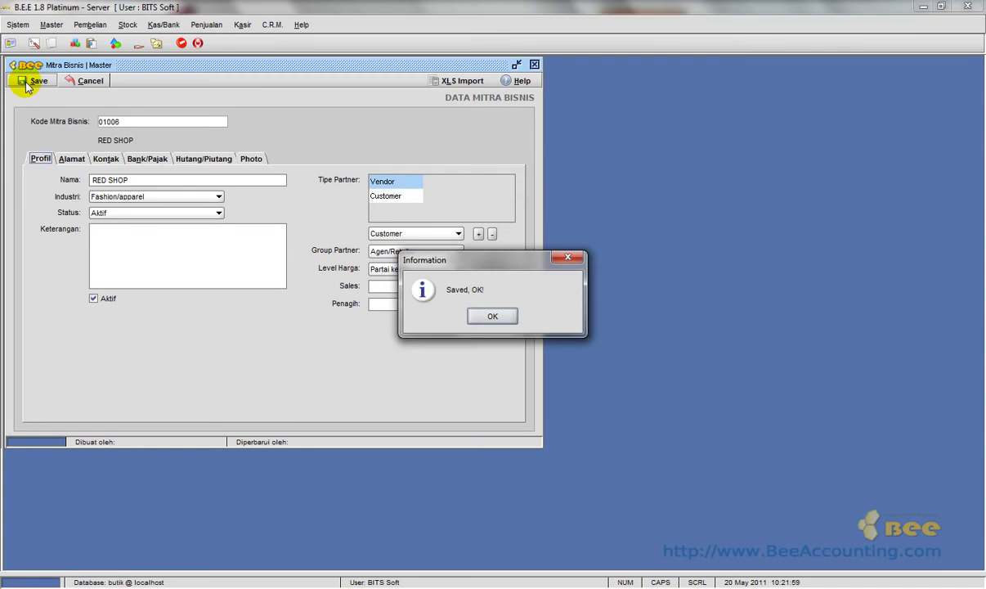
{"action": "left_click", "coordinate": [493, 315]}
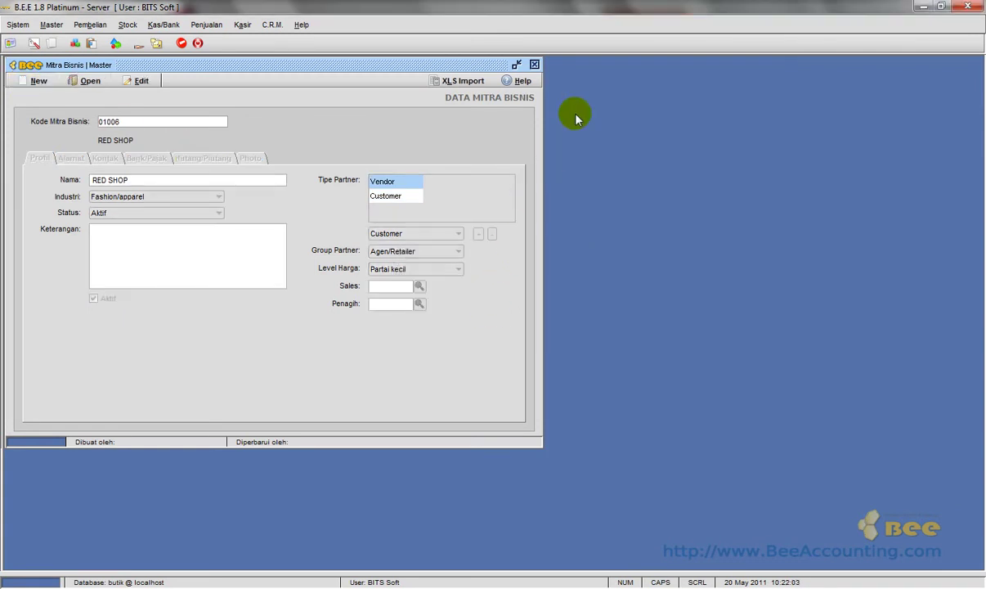
Close the form and reopen RED SHOP, code 01006, from the Mitra Bisnis partner list.
{"action": "left_click", "coordinate": [534, 64]}
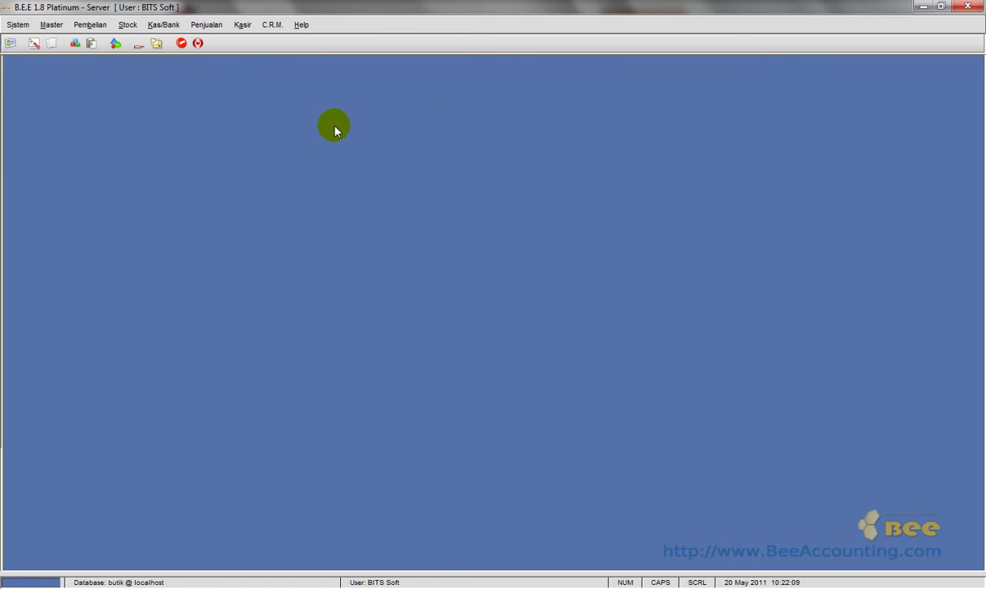
{"action": "left_click", "coordinate": [51, 24]}
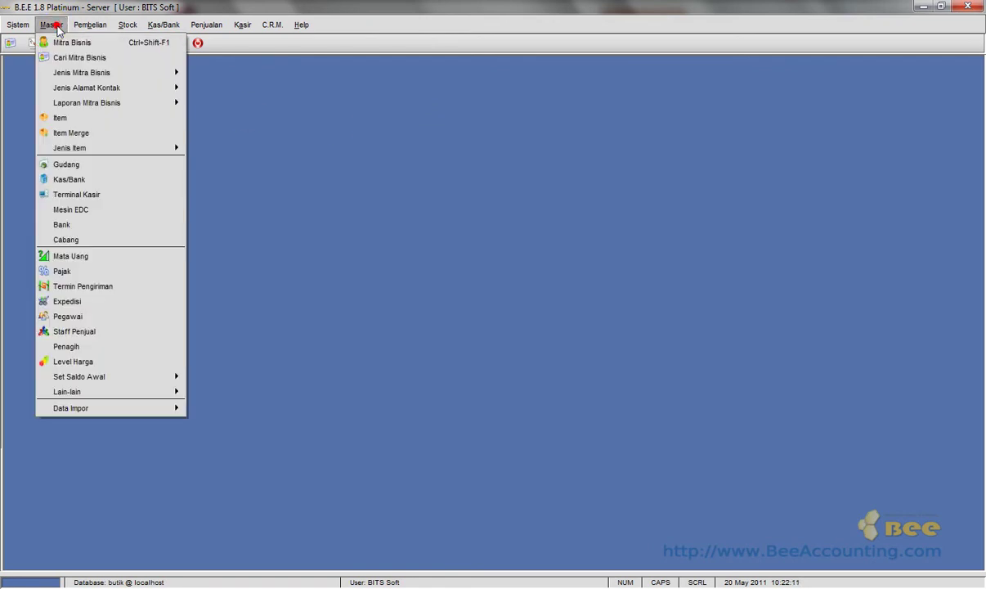
{"action": "left_click", "coordinate": [90, 42]}
{"action": "left_click", "coordinate": [95, 79]}
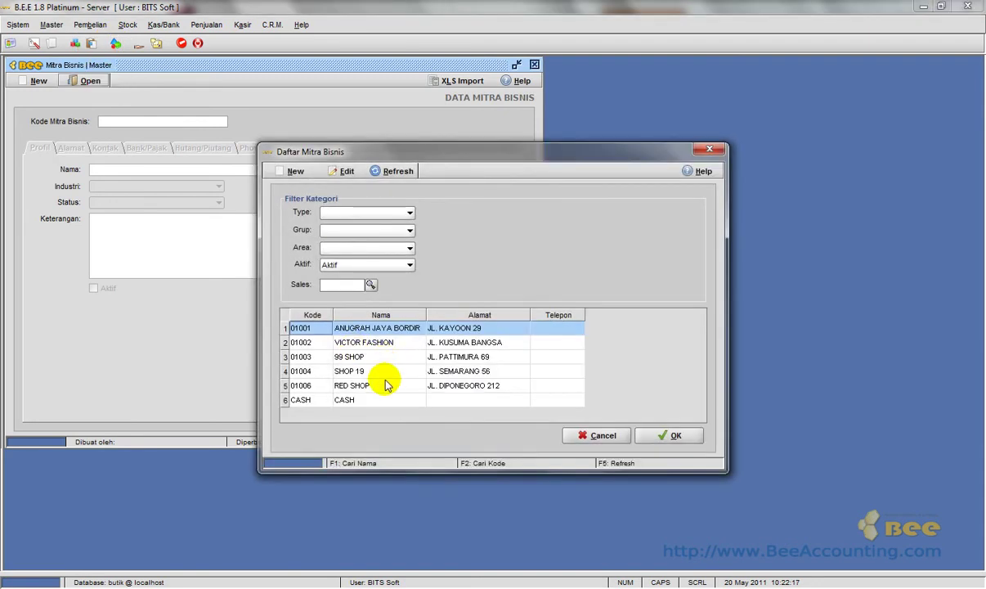
{"action": "left_click", "coordinate": [384, 388]}
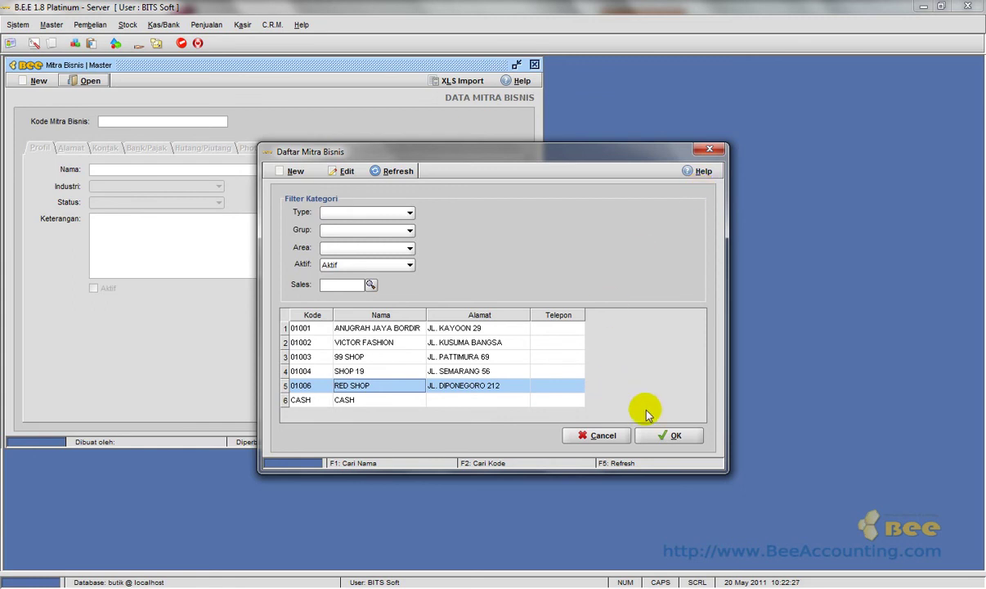
{"action": "left_click", "coordinate": [643, 436]}
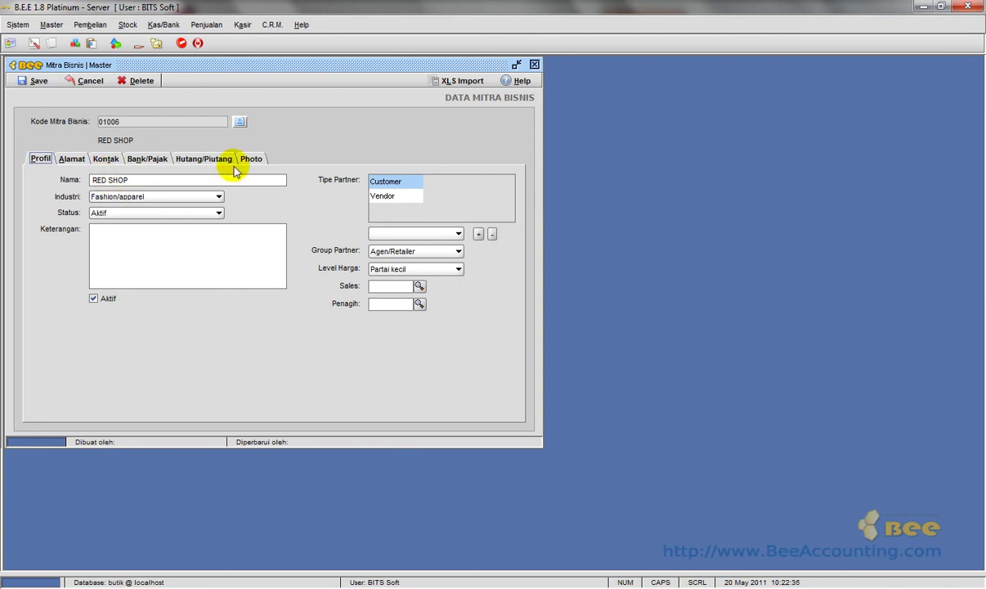
Rename partner 01006 to RED SHOP 19, save the change, and close the Mitra Bisnis window.
{"action": "left_click", "coordinate": [172, 180]}
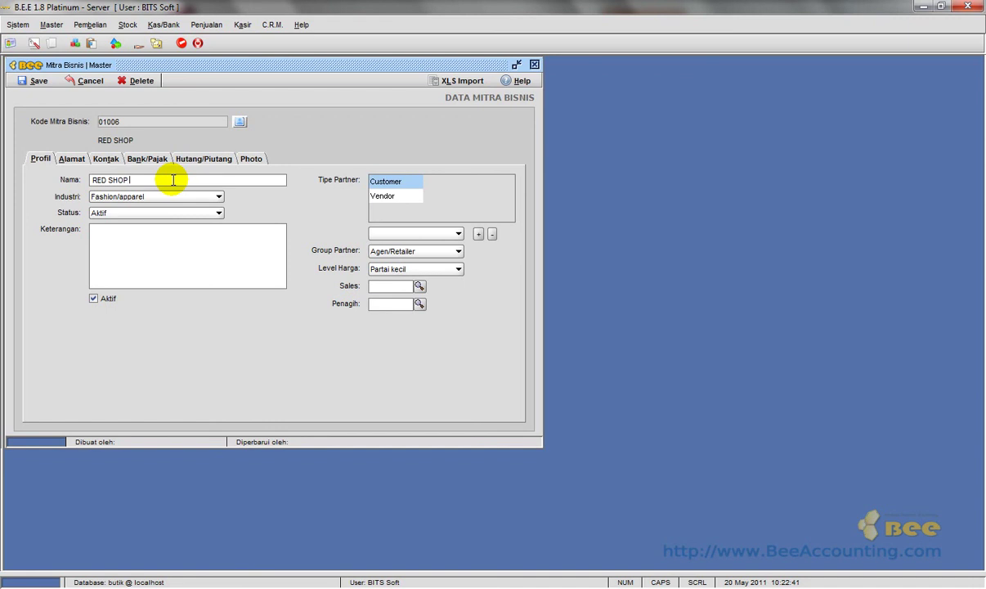
{"action": "type", "text": "19"}
{"action": "left_click", "coordinate": [37, 80]}
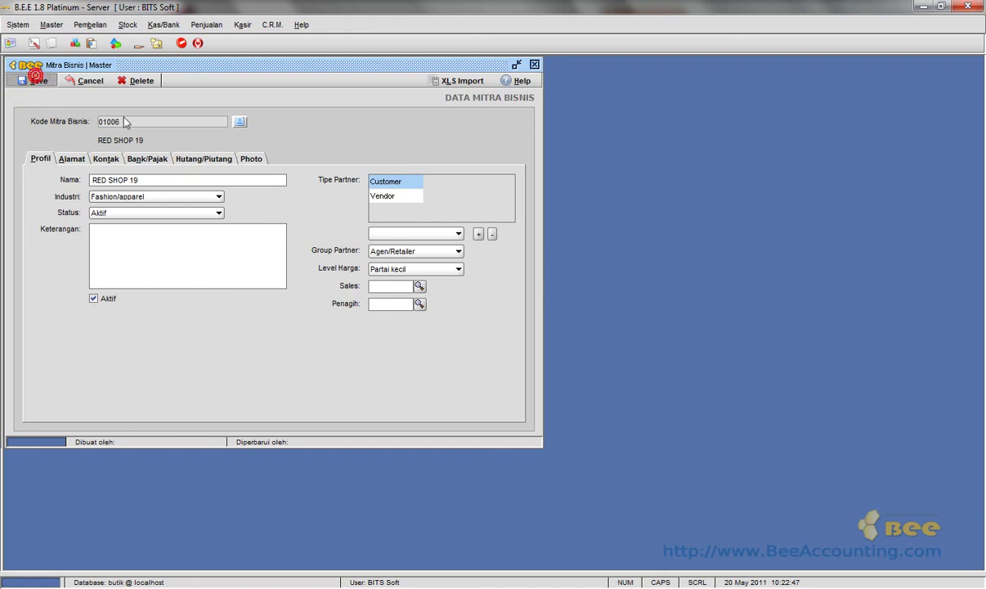
{"action": "left_click", "coordinate": [480, 317]}
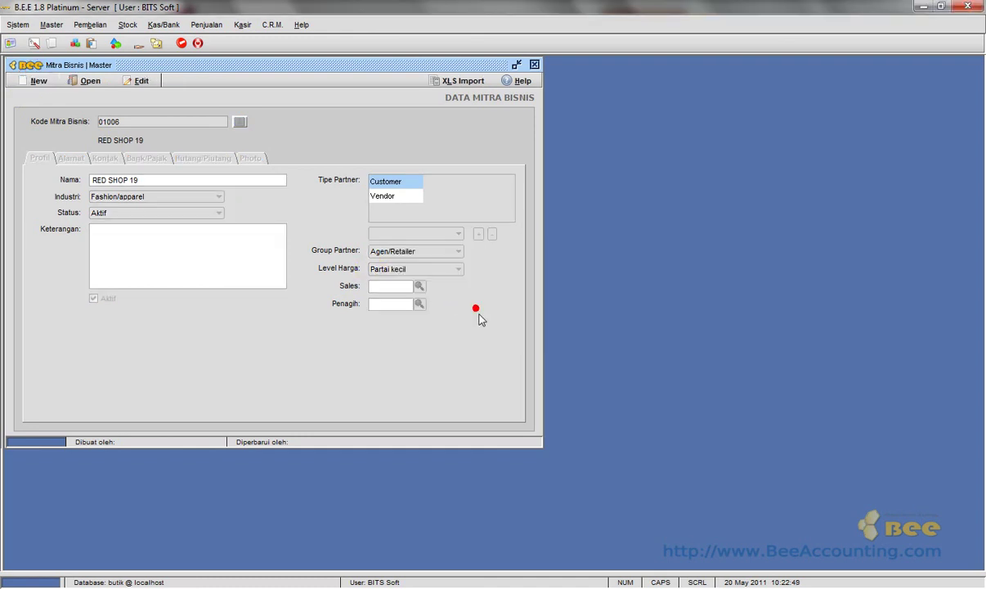
{"action": "left_click", "coordinate": [534, 64]}
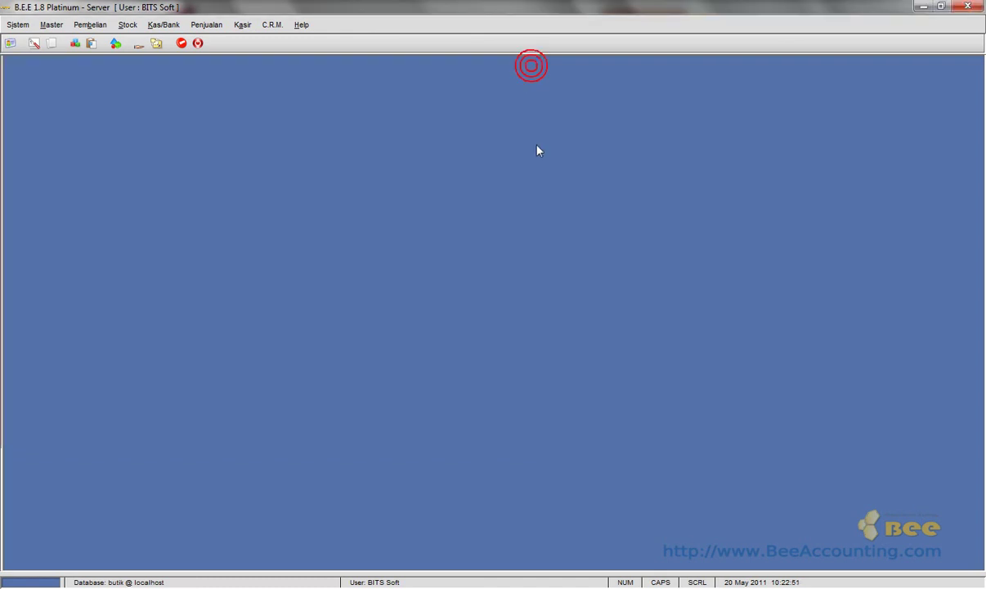